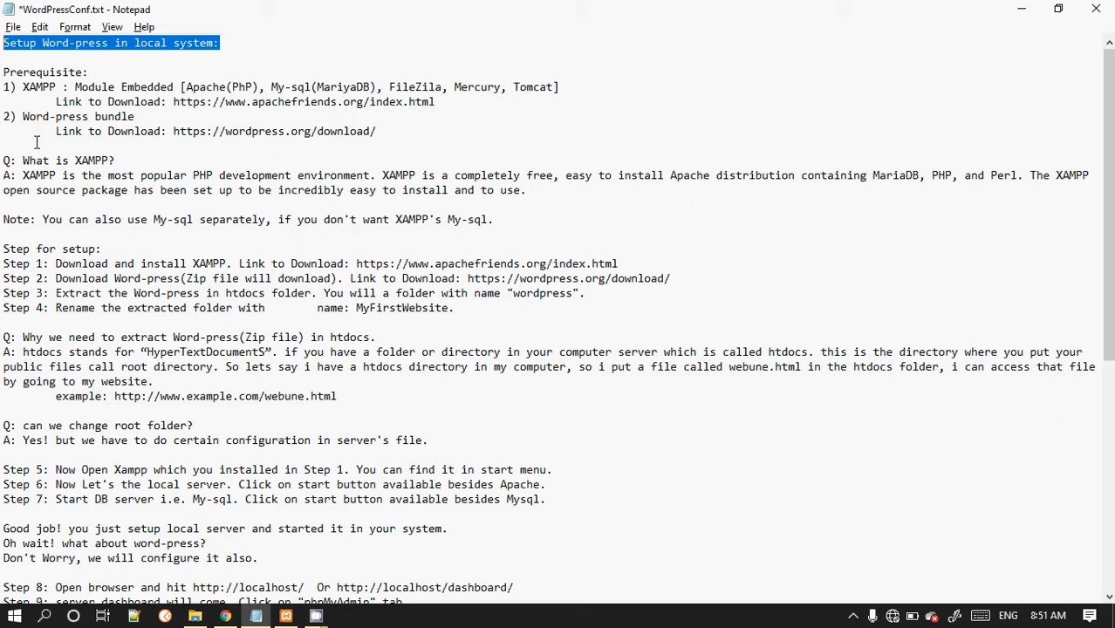
Step: Highlight the notes' 'What is XAMPP?' question and its answer while reading the setup guide
drag(23, 161, 126, 149)
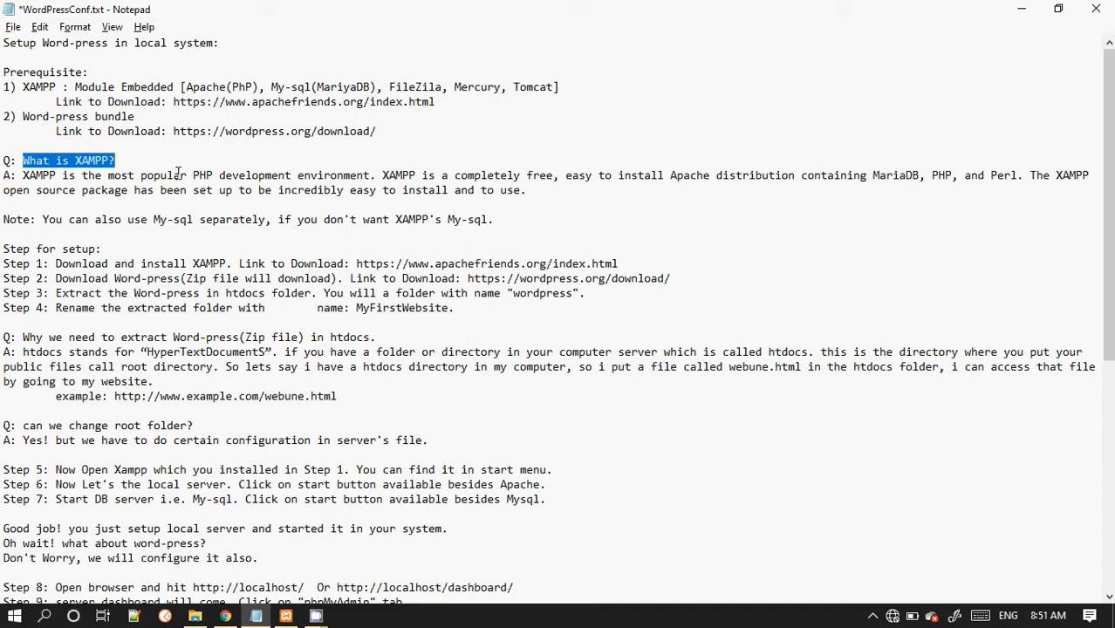
click(37, 162)
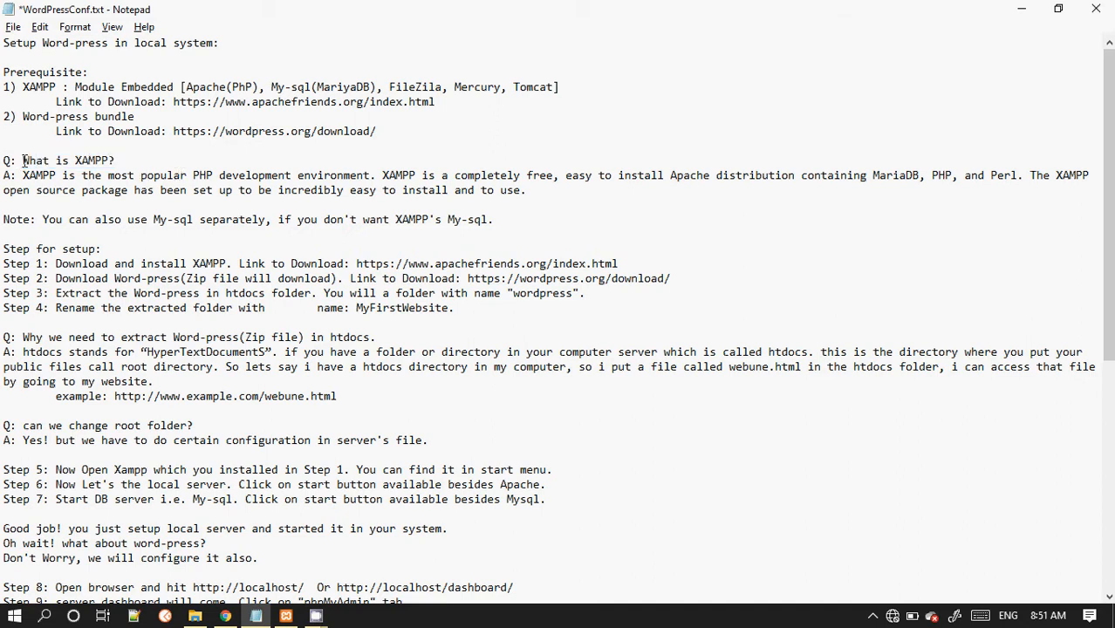
drag(23, 162, 524, 203)
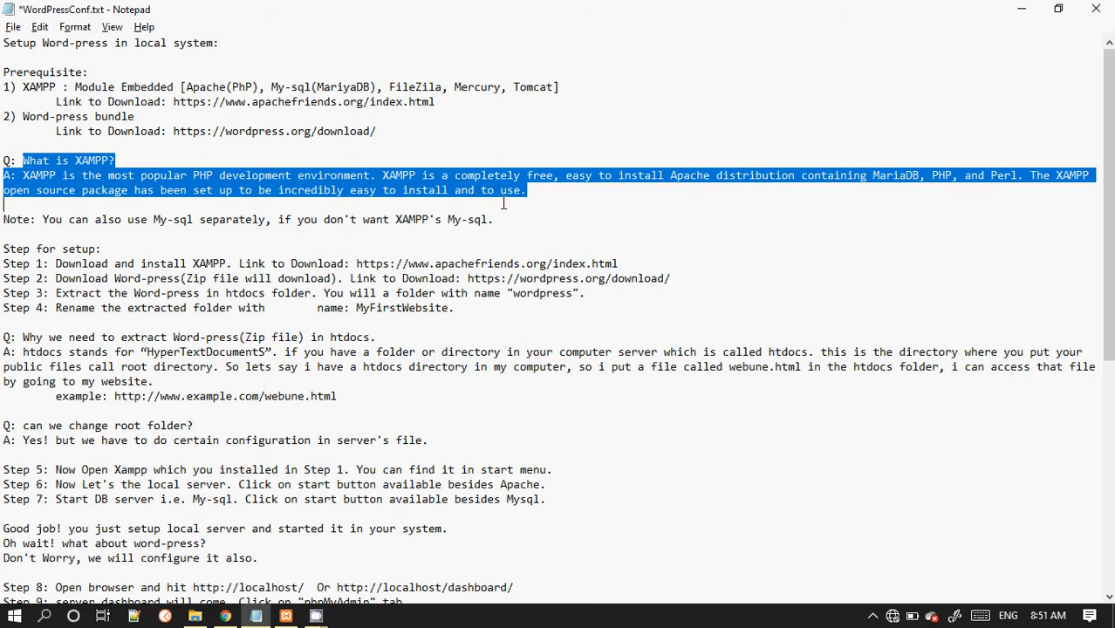
click(453, 189)
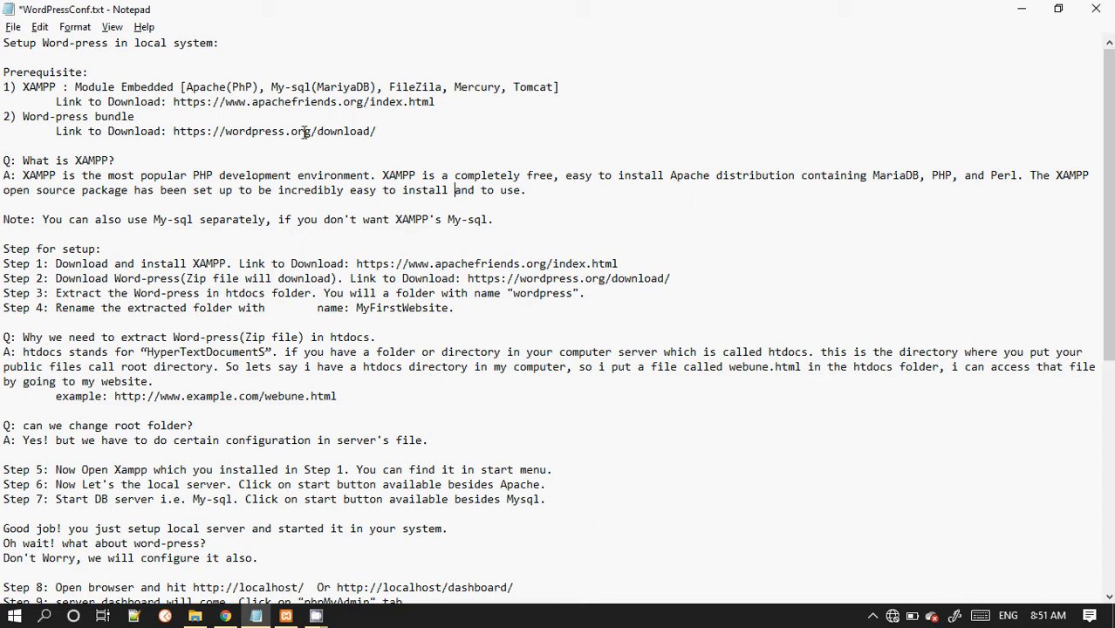
Step: Highlight the list of modules embedded in XAMPP in the prerequisites section of the notes
click(241, 90)
drag(189, 89, 520, 89)
click(540, 87)
double_click(541, 87)
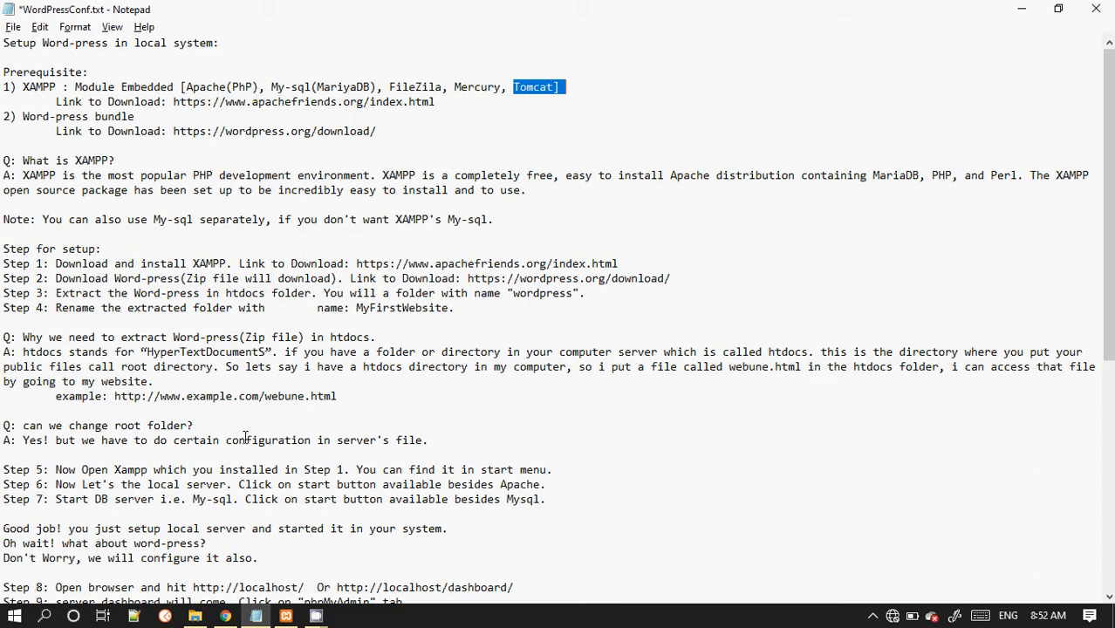
mouse_move(316, 616)
click(267, 534)
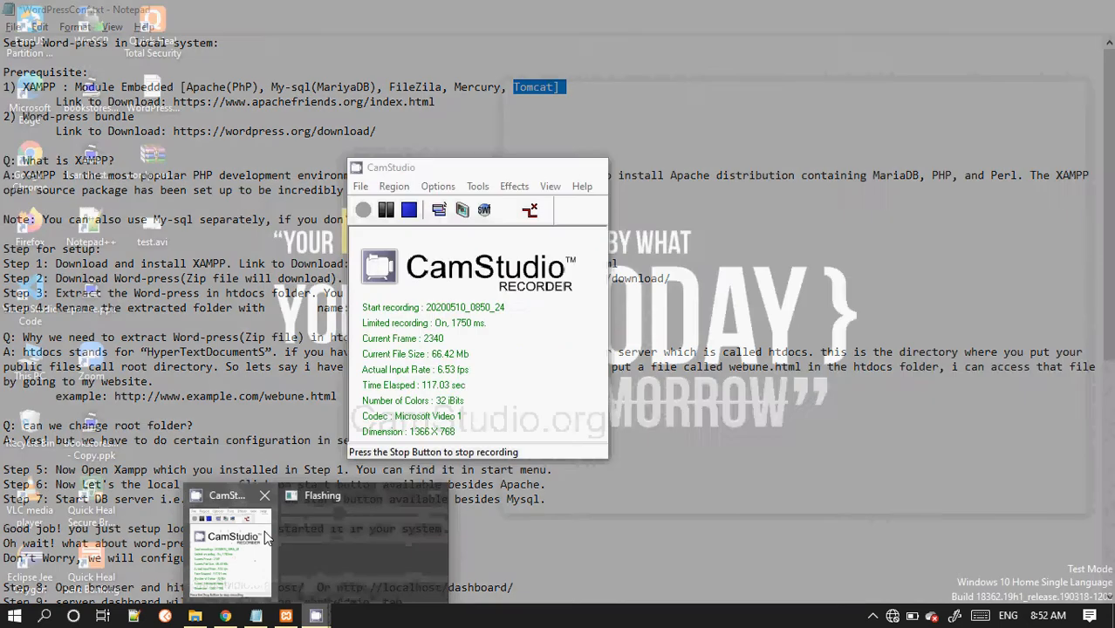
click(515, 167)
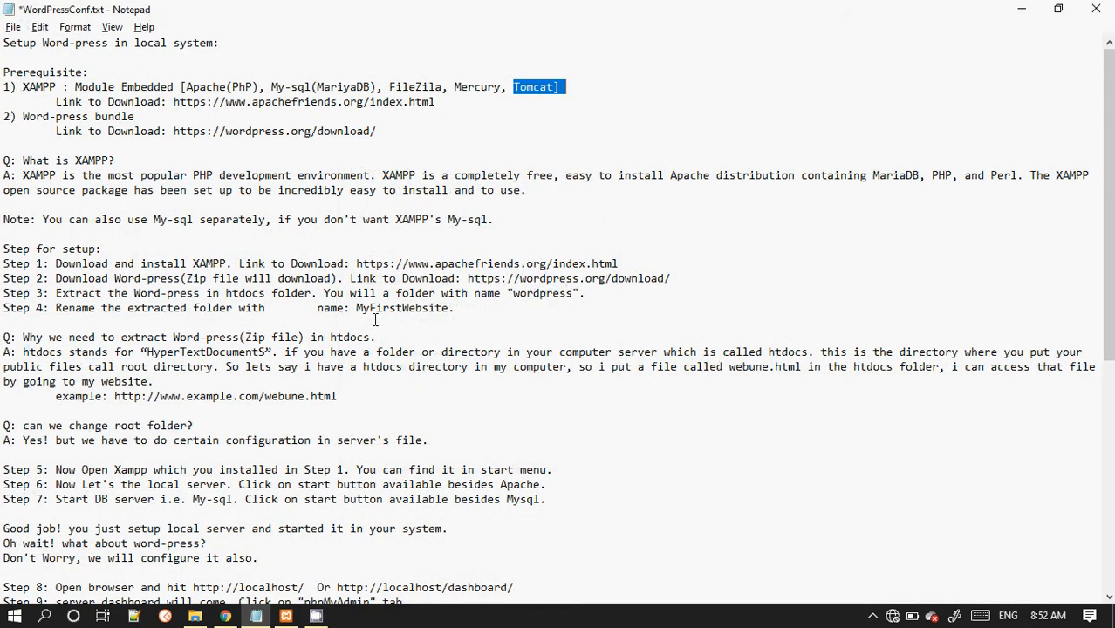
Step: Select the XAMPP download link in the notes and view the apachefriends.org download page in the browser
click(39, 90)
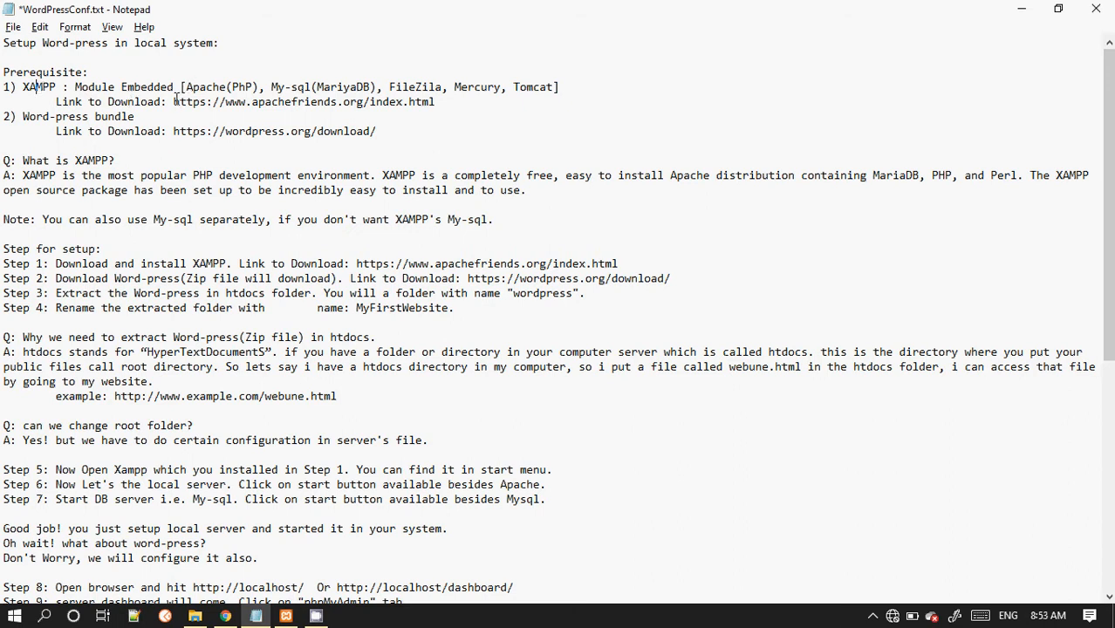
mouse_move(174, 101)
mouse_down()
mouse_move(444, 129)
mouse_move(442, 101)
mouse_move(272, 87)
mouse_move(276, 102)
mouse_move(173, 102)
mouse_up()
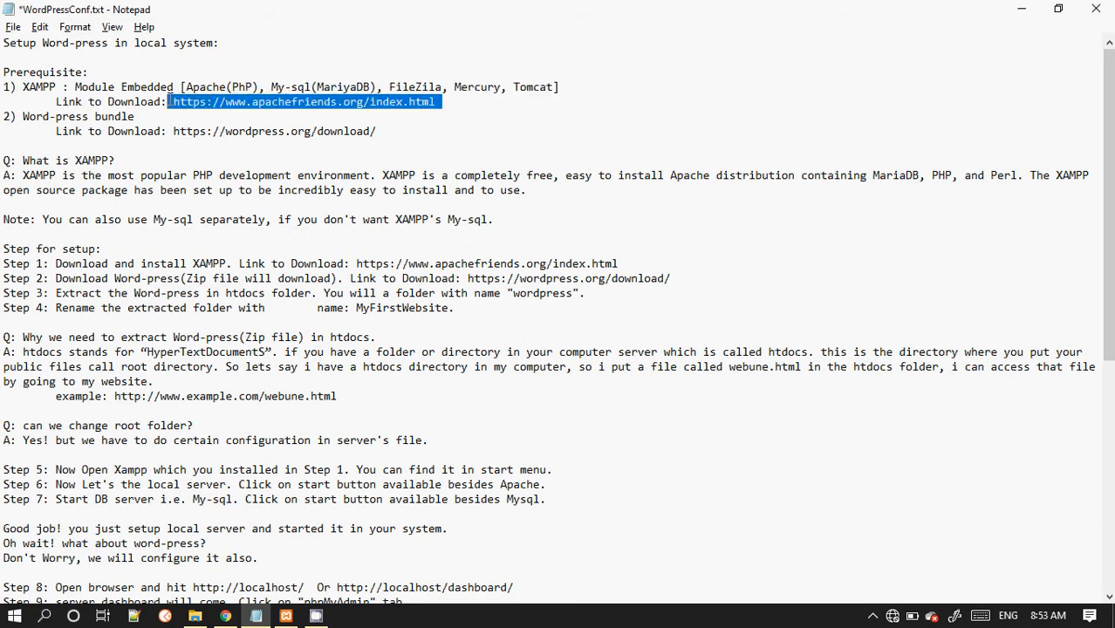
click(1021, 10)
click(106, 9)
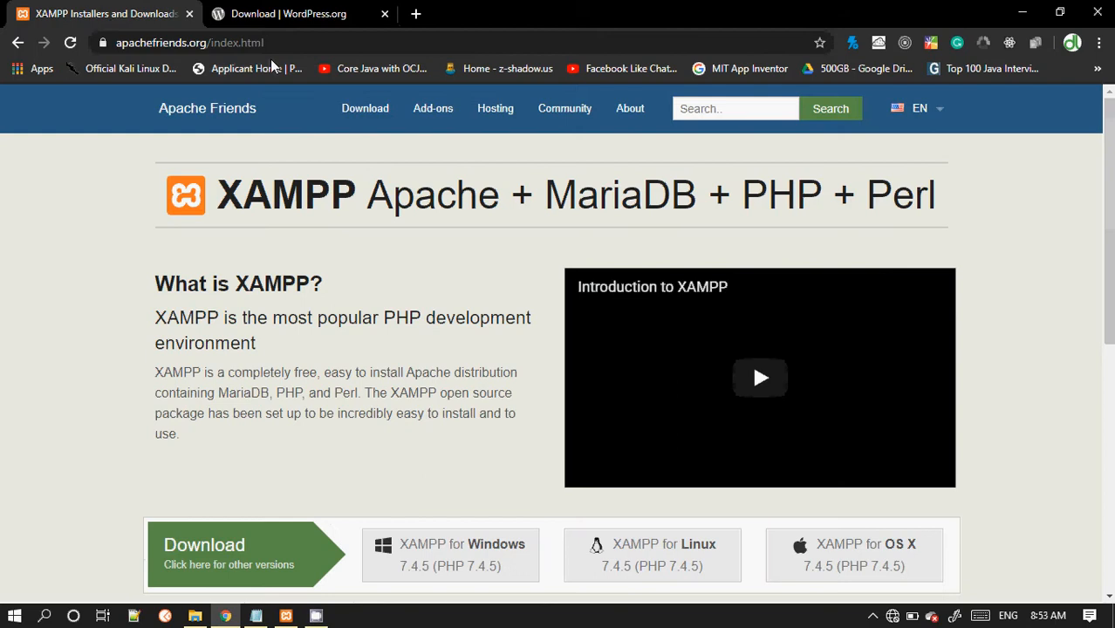
click(296, 42)
click(98, 288)
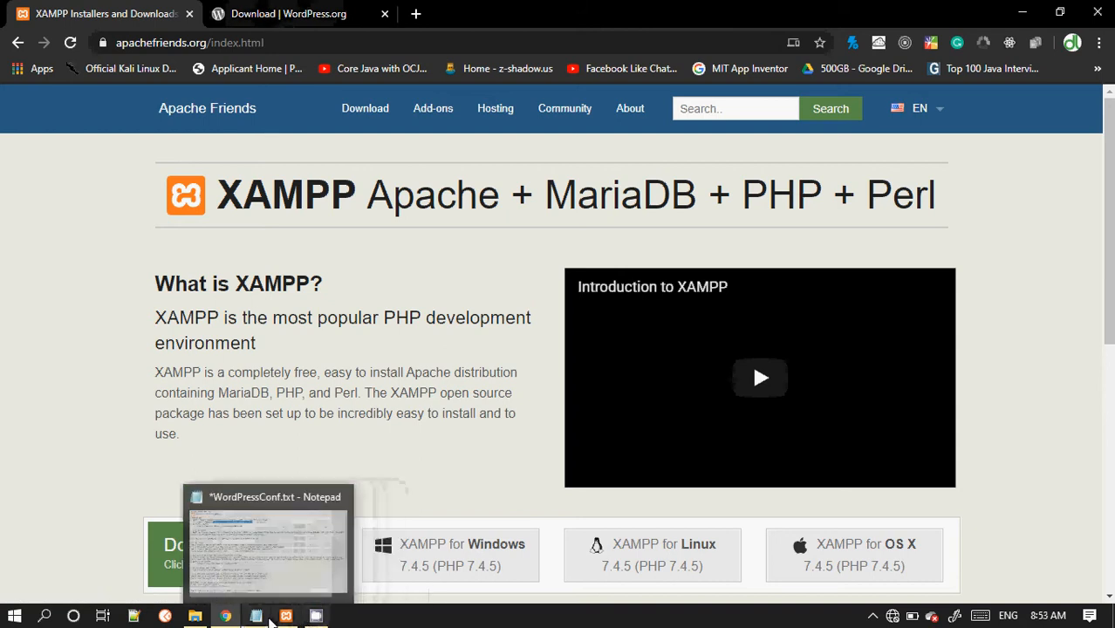
Step: Select the WordPress download link in the notes and view the wordpress.org download page in the browser
click(256, 616)
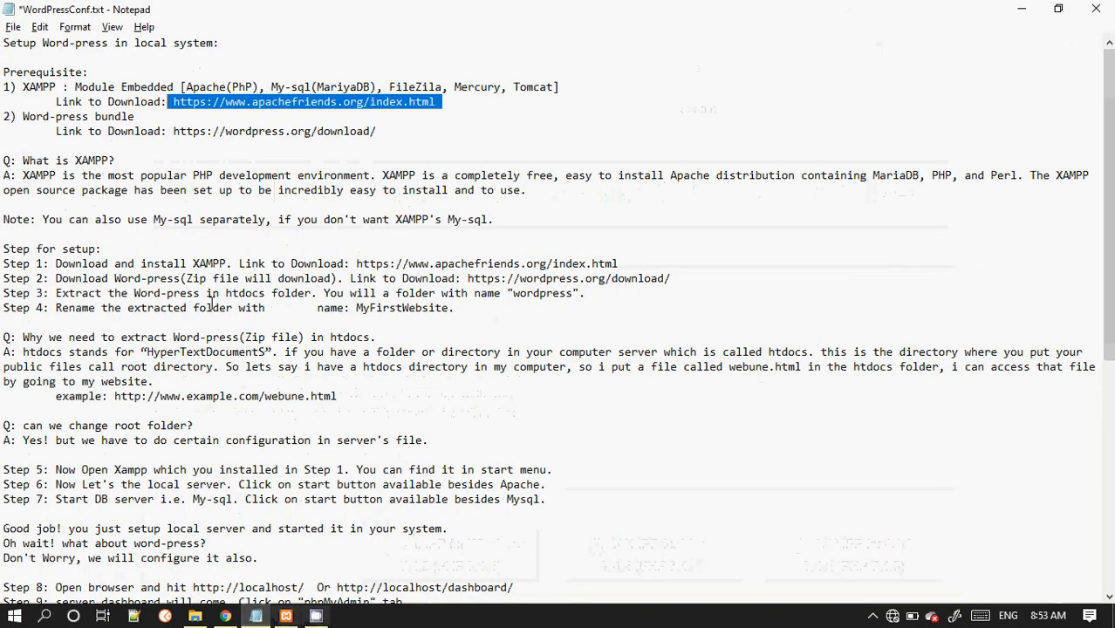
click(170, 132)
drag(170, 131, 394, 132)
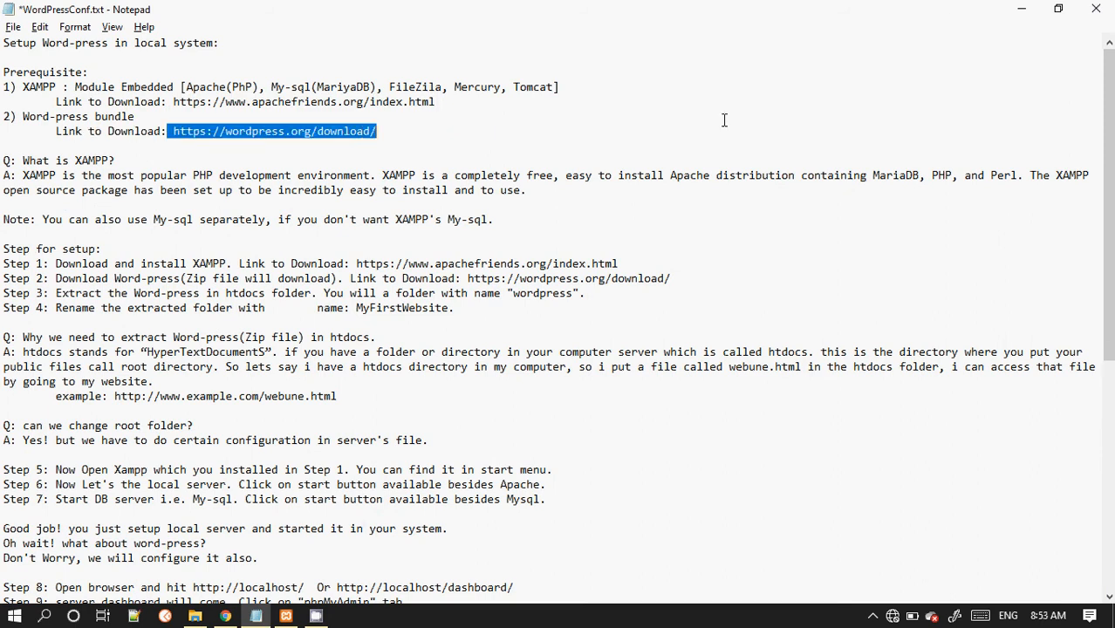
click(1024, 9)
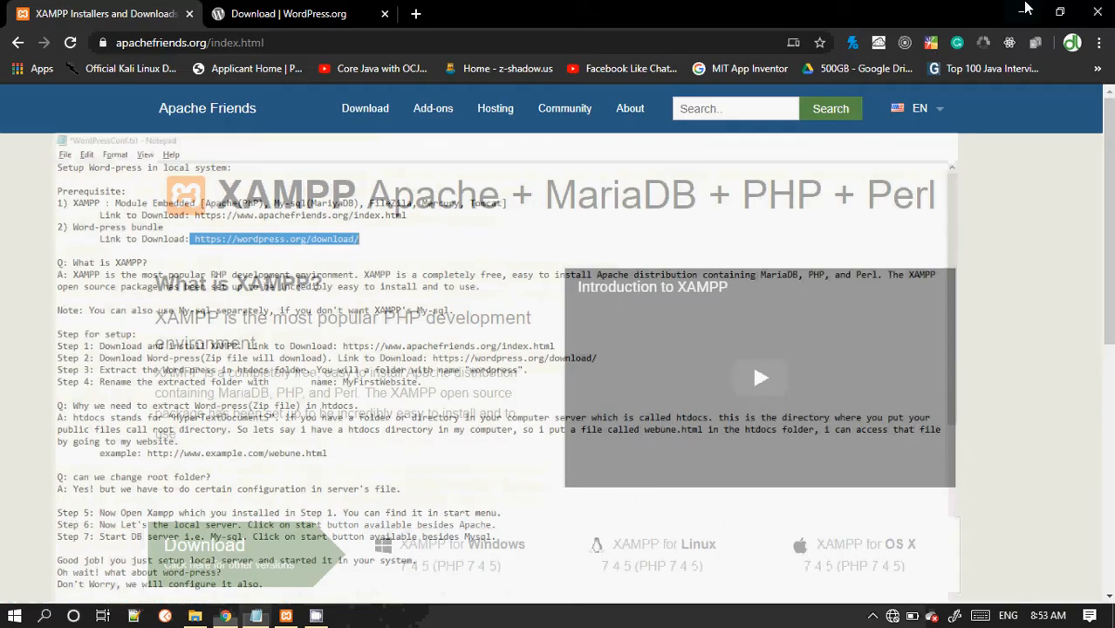
click(319, 14)
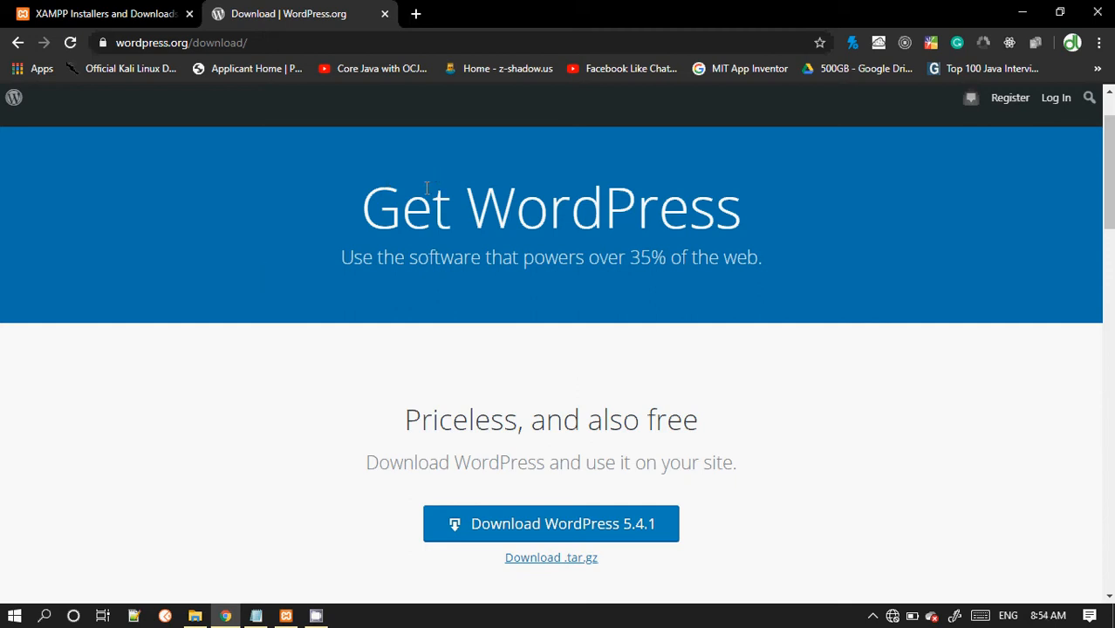
click(122, 13)
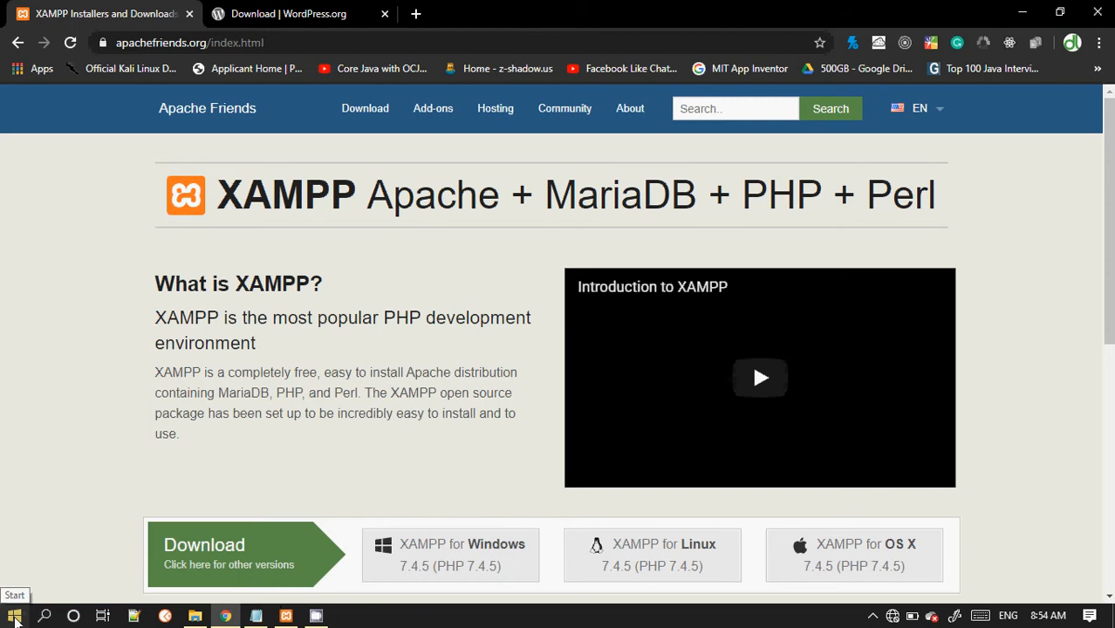
Step: Launch the XAMPP Control Panel through Start search and start the Apache and MySQL modules
click(17, 617)
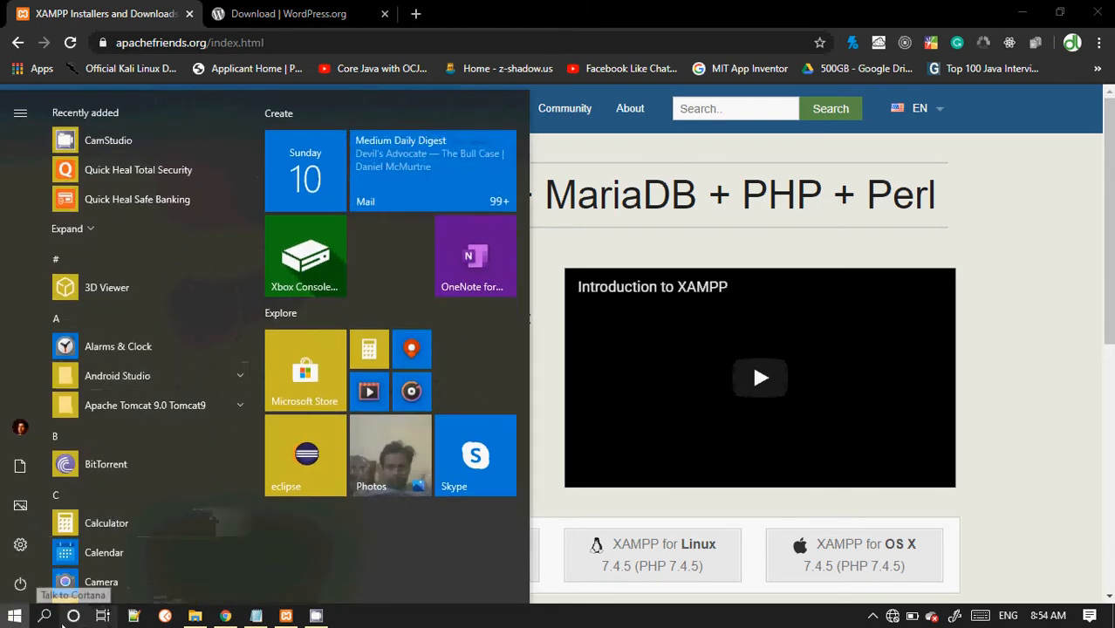
click(44, 616)
text(x)
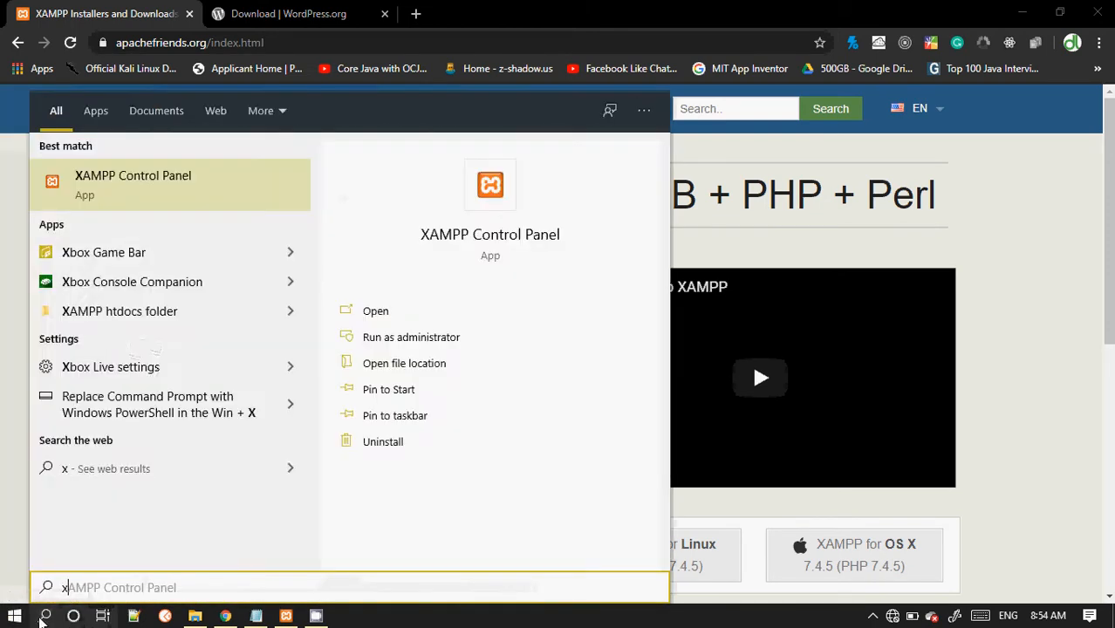
text(amp)
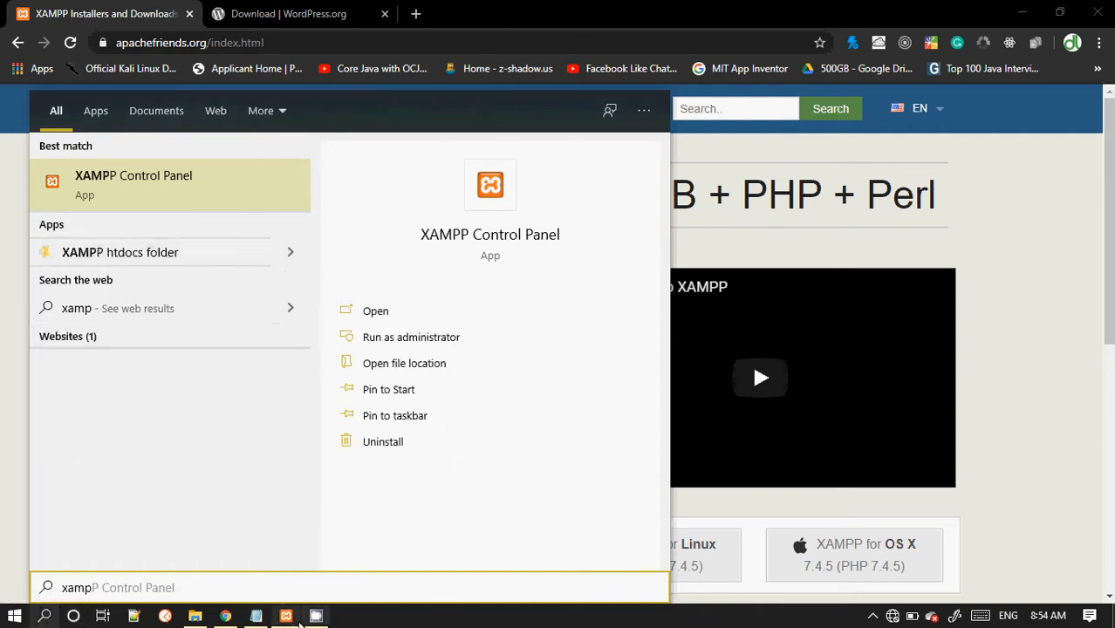
key(Return)
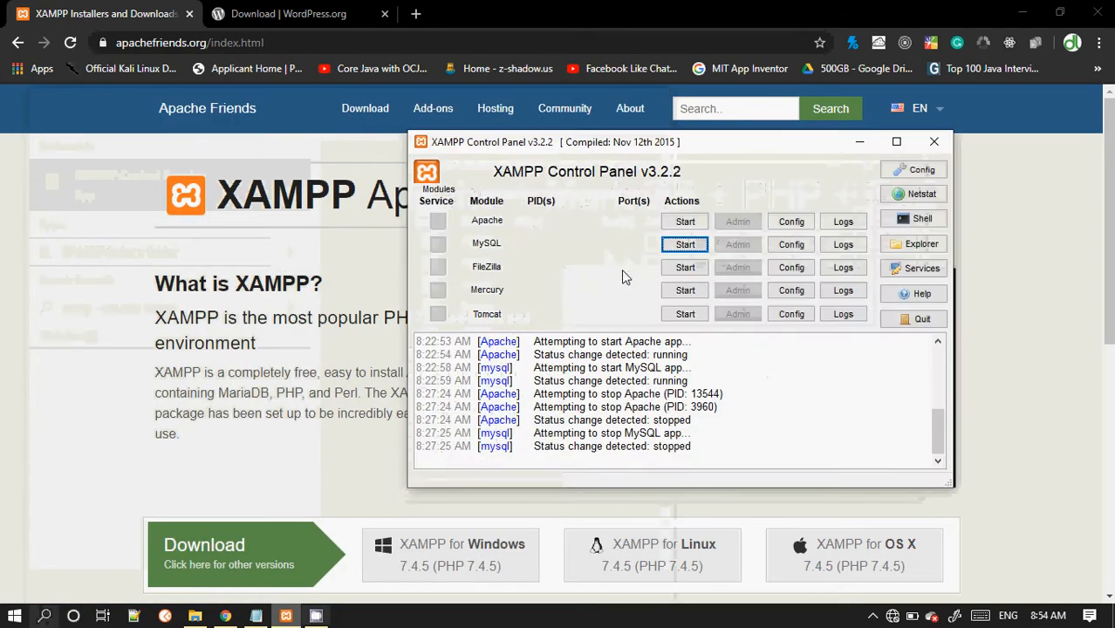
click(680, 223)
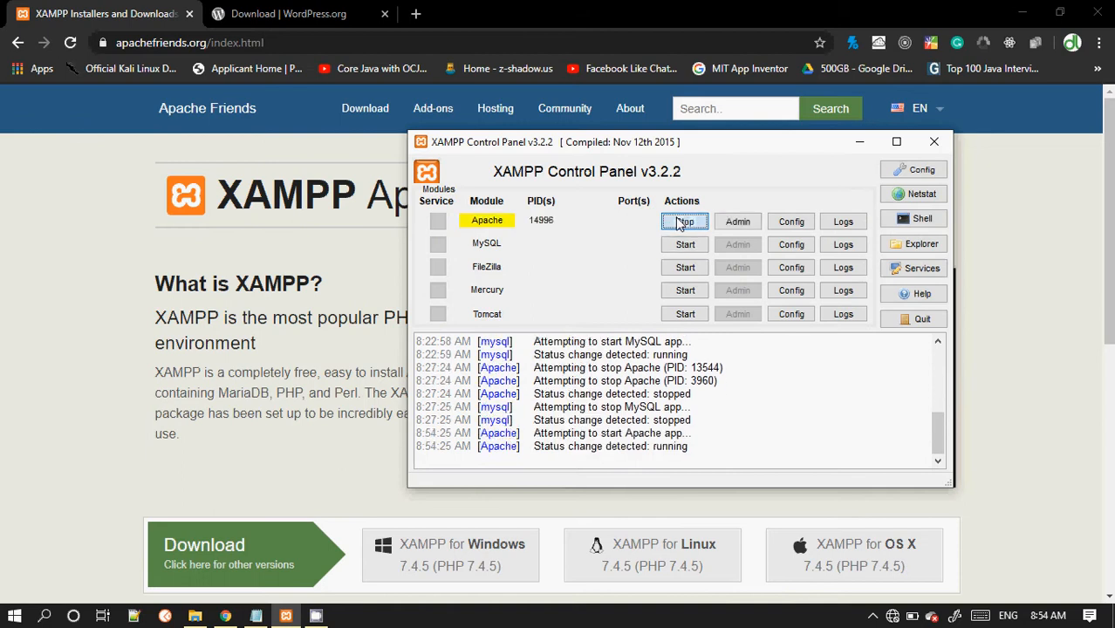
click(684, 245)
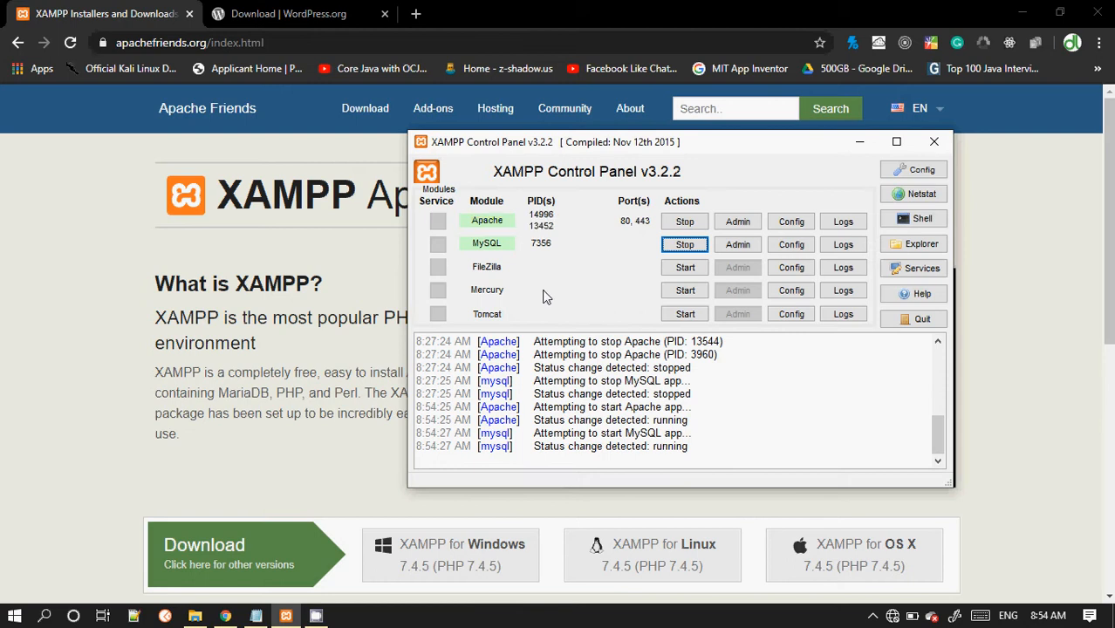
Step: Review the XAMPP module list in the notes alongside the running XAMPP Control Panel
click(258, 619)
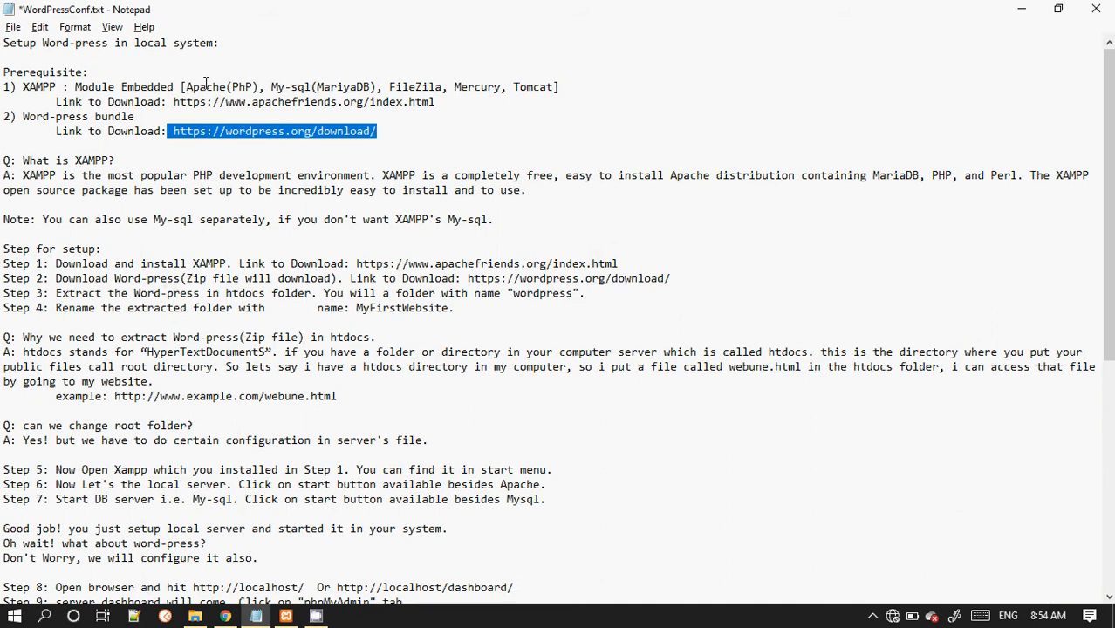
click(186, 87)
drag(271, 87, 291, 87)
double_click(398, 87)
click(475, 87)
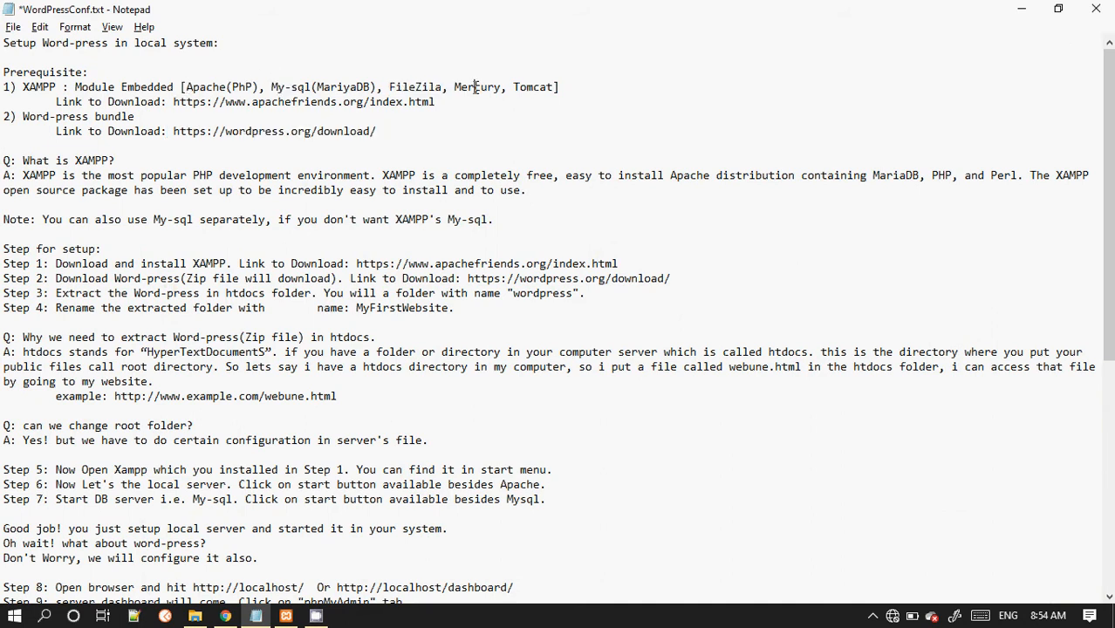
double_click(535, 88)
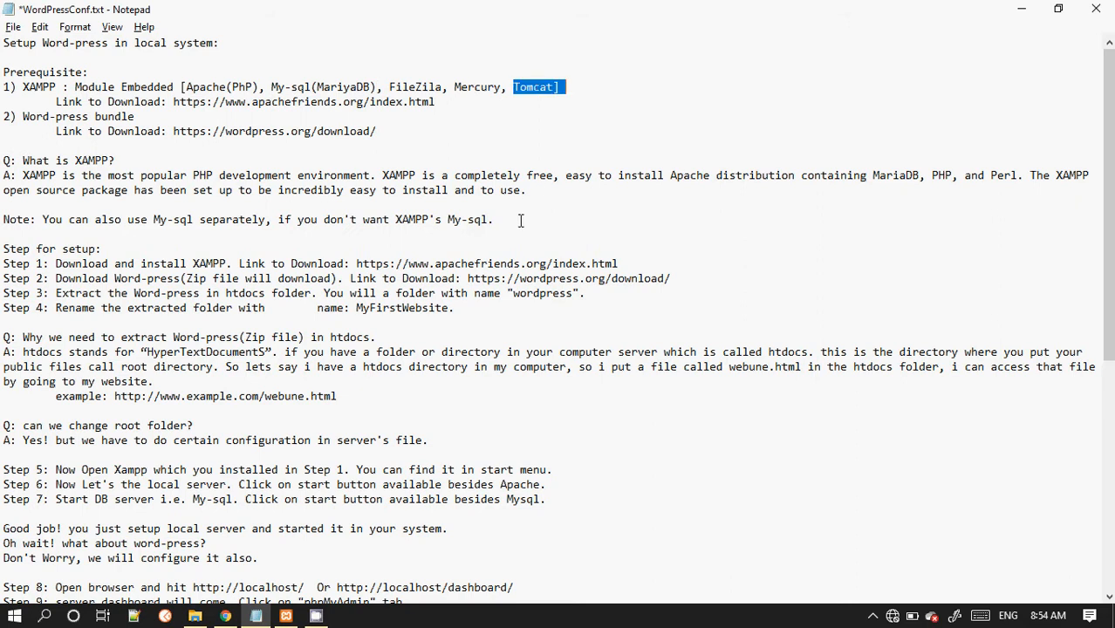
click(284, 616)
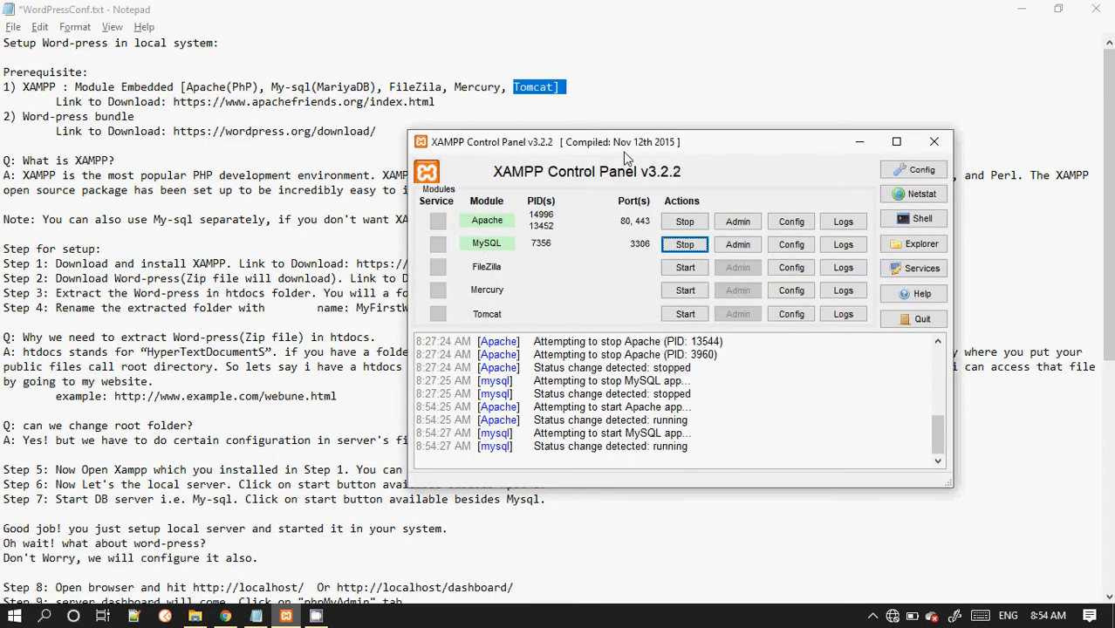
drag(624, 158, 729, 129)
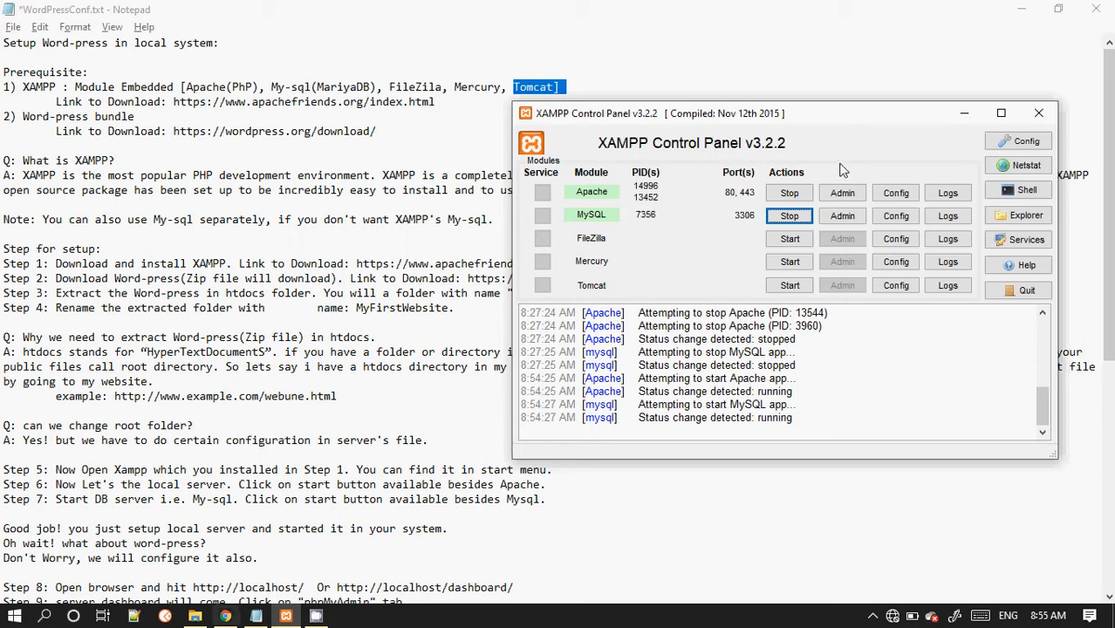
Step: Copy the wordpress-5.4.1.zip archive from the desktop
click(195, 616)
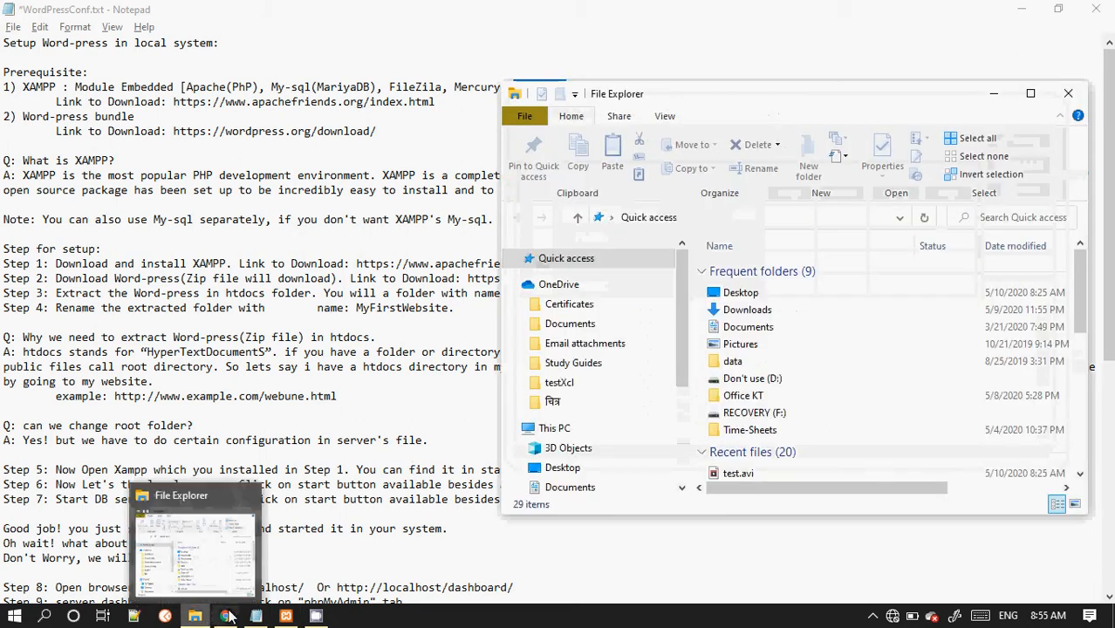
key(super+d)
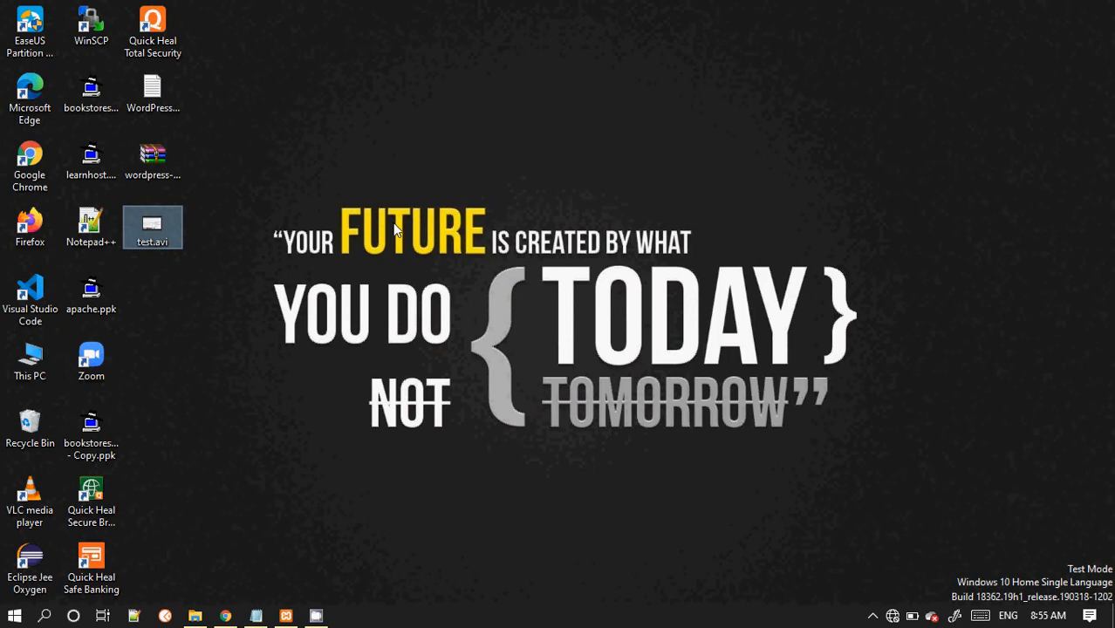
click(151, 159)
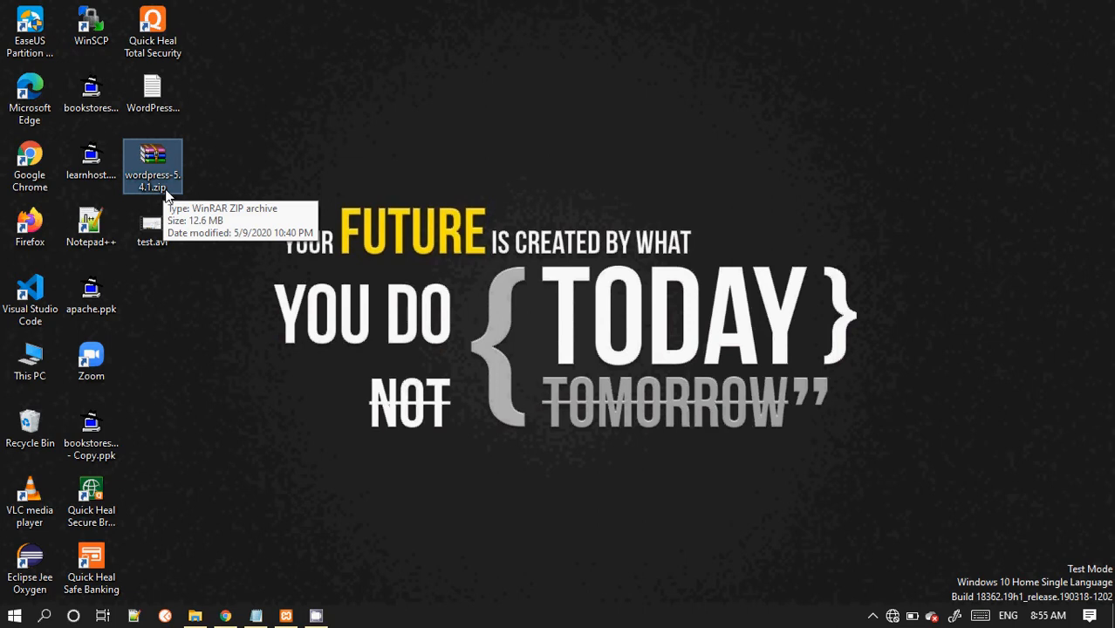
right_click(162, 161)
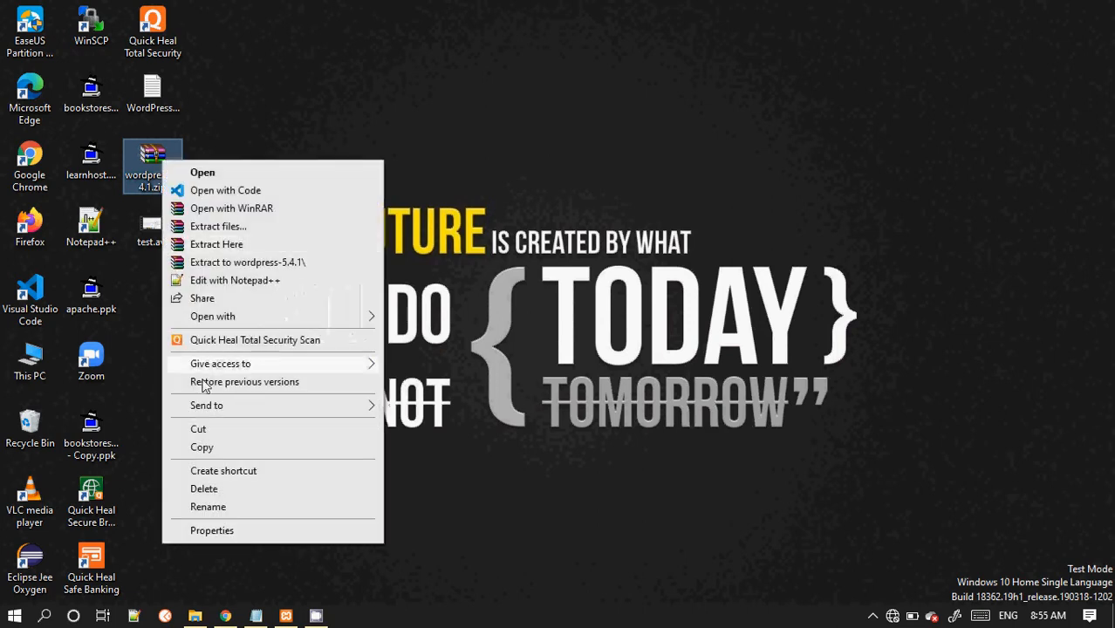
click(213, 448)
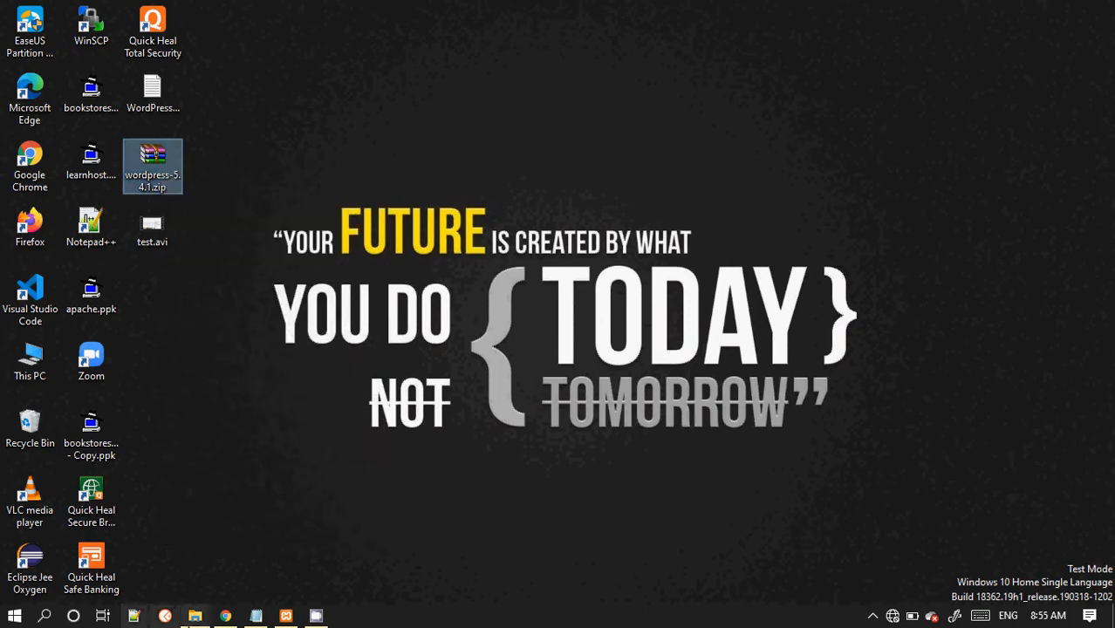
Step: Open File Explorer maximized and navigate to the xampp folder on Local Disk (C:)
click(192, 618)
click(1030, 94)
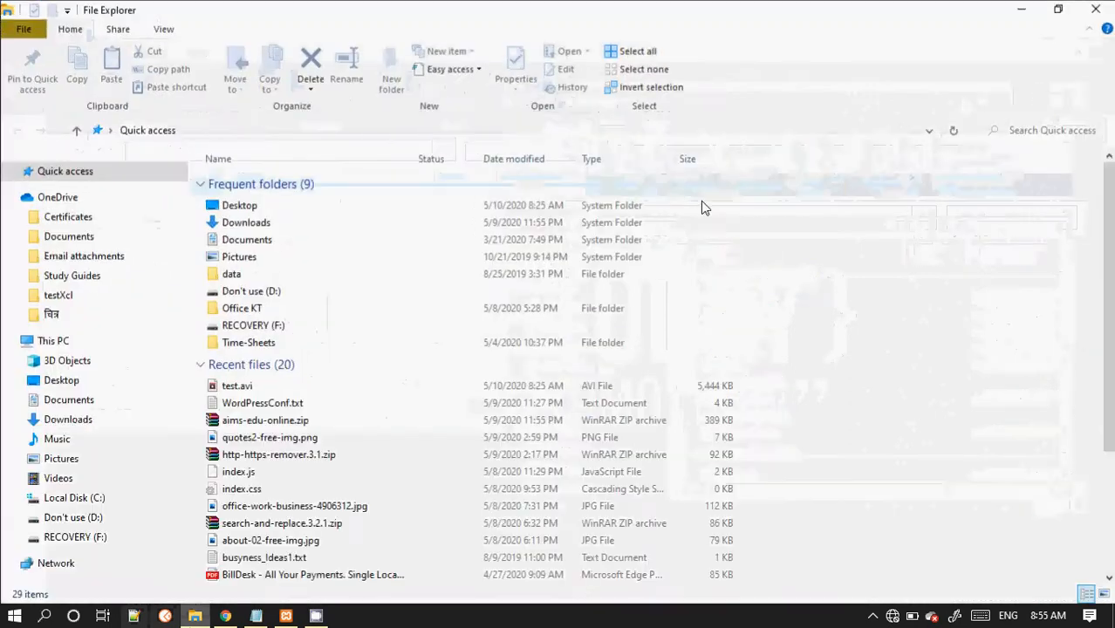
click(101, 503)
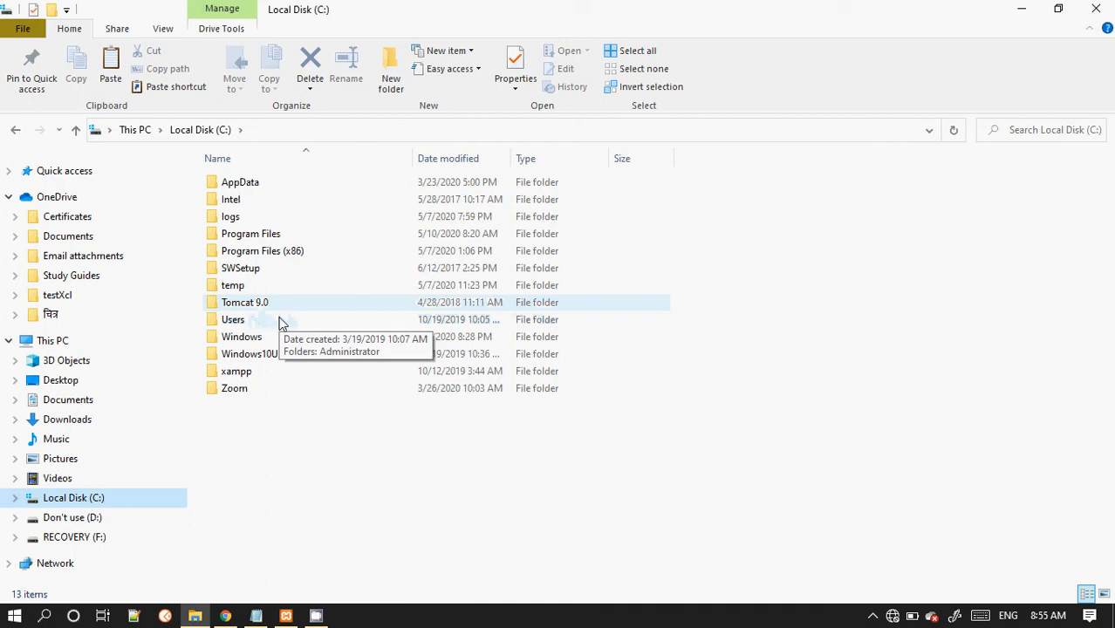
double_click(268, 379)
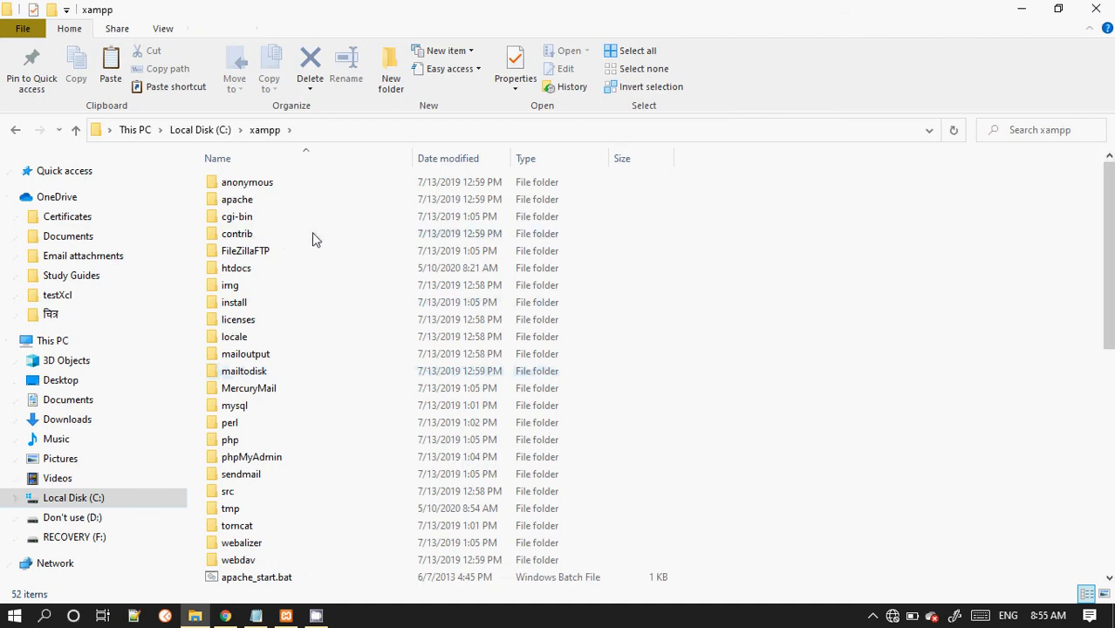
Step: Paste the wordpress-5.4.1.zip archive into the xampp htdocs folder and extract it there
click(253, 271)
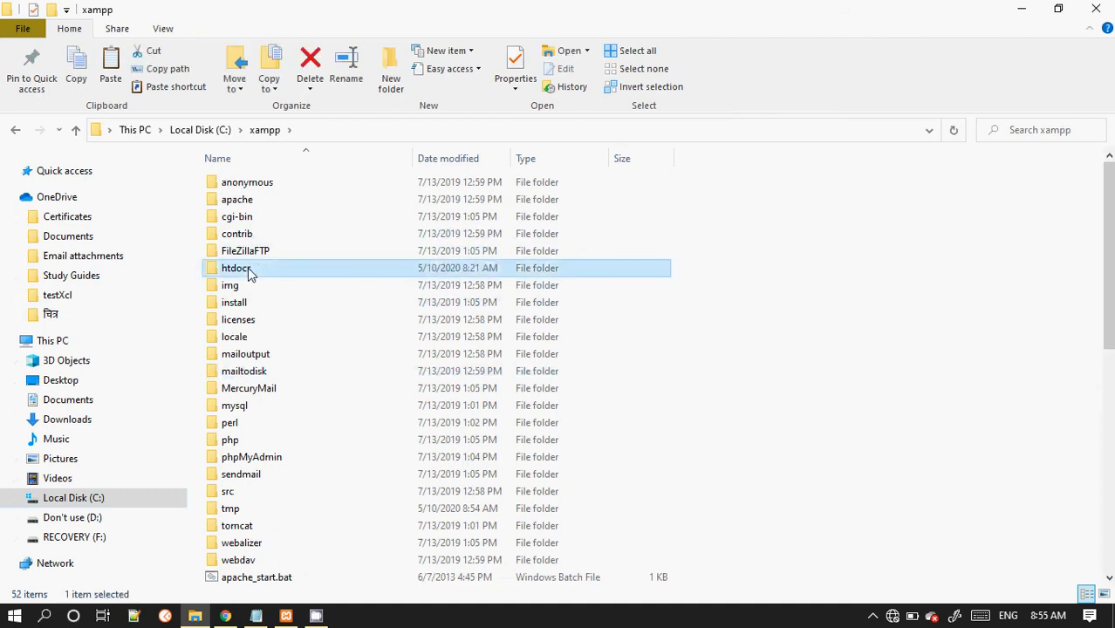
double_click(279, 275)
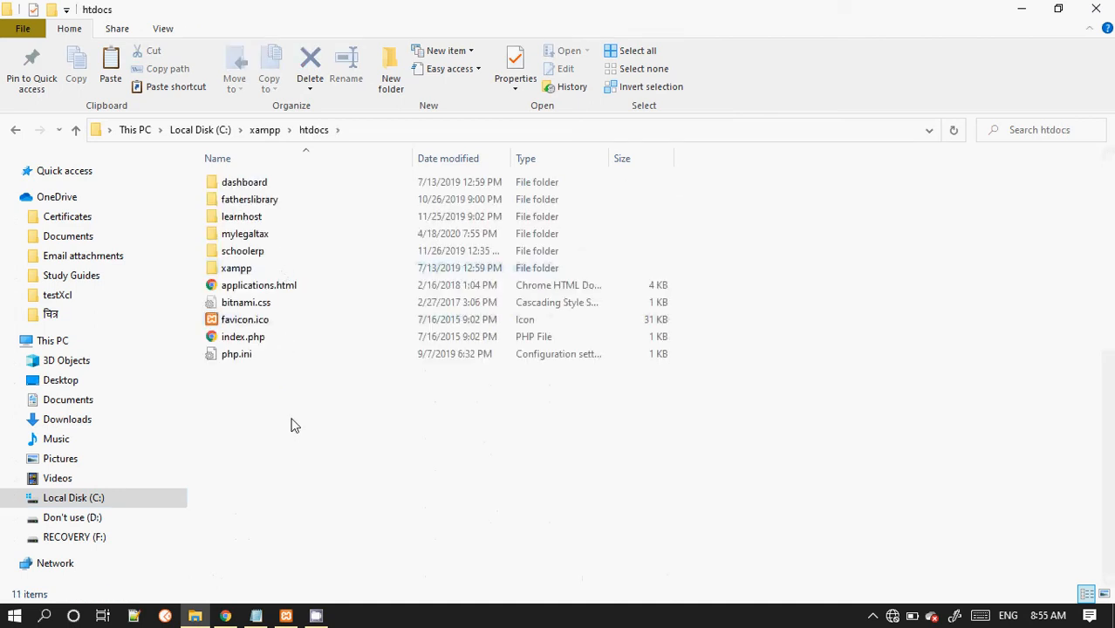
right_click(291, 419)
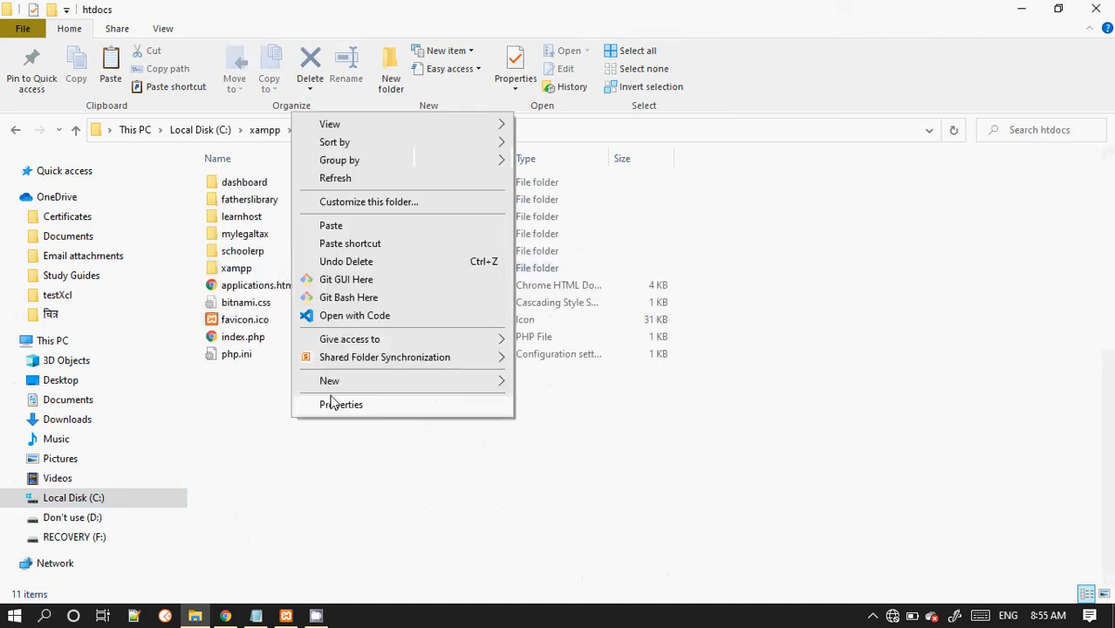
click(331, 225)
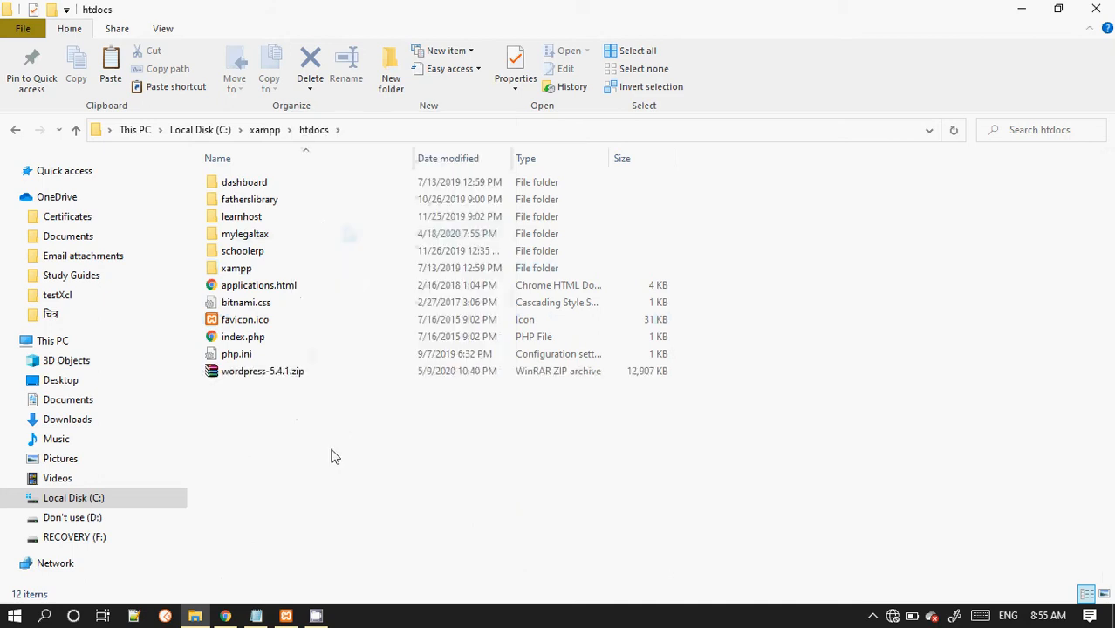
right_click(279, 376)
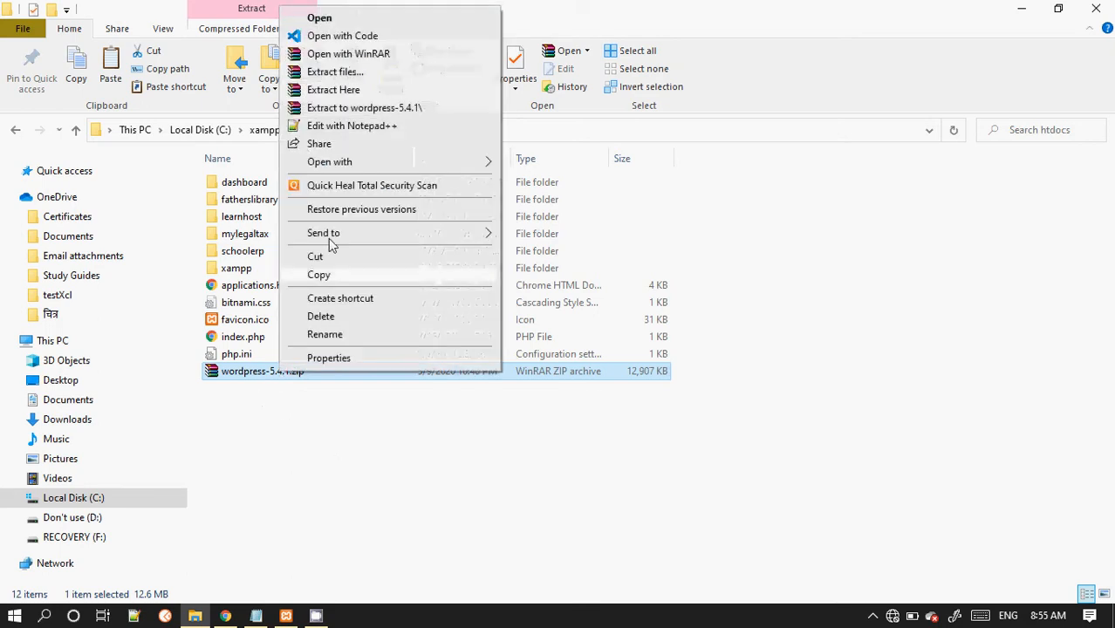
click(346, 90)
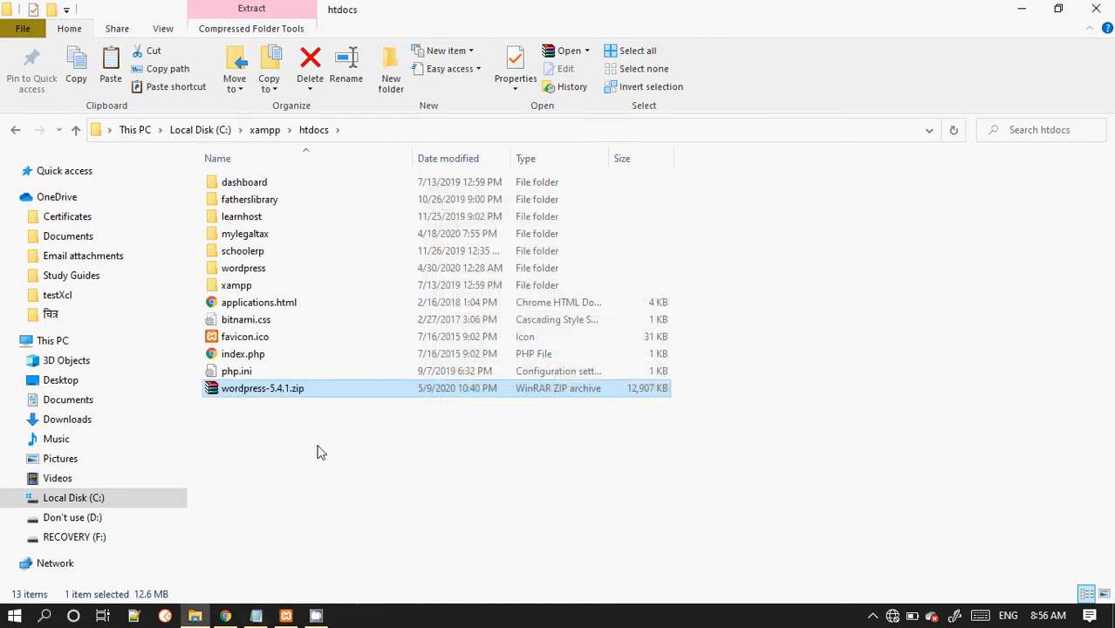
Step: Review the htdocs explanation and example URL in the setup notes
click(254, 616)
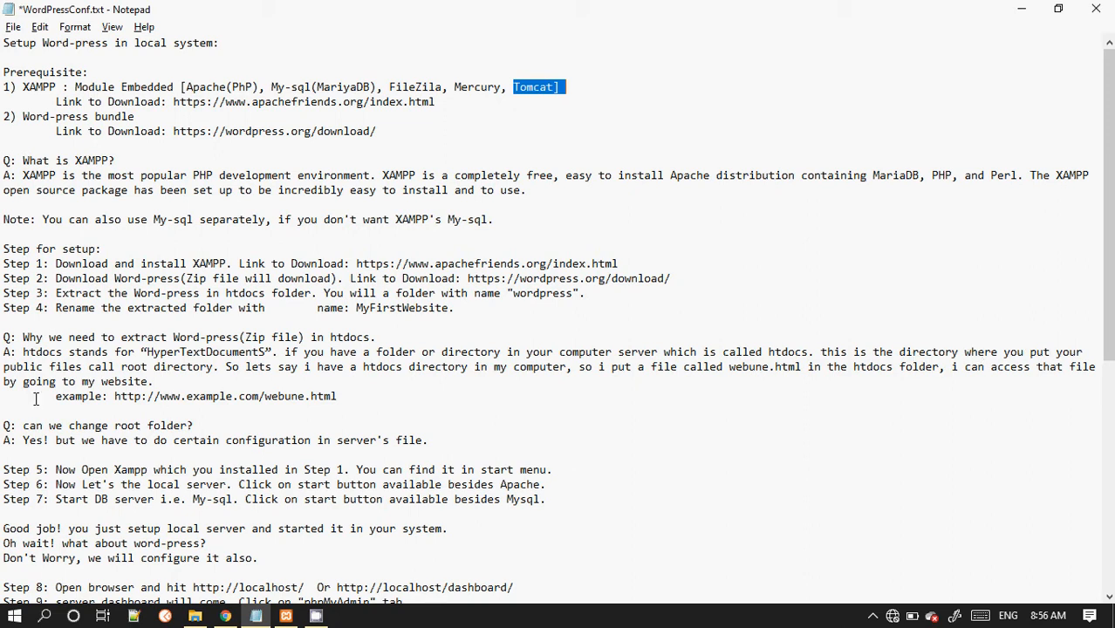
double_click(17, 366)
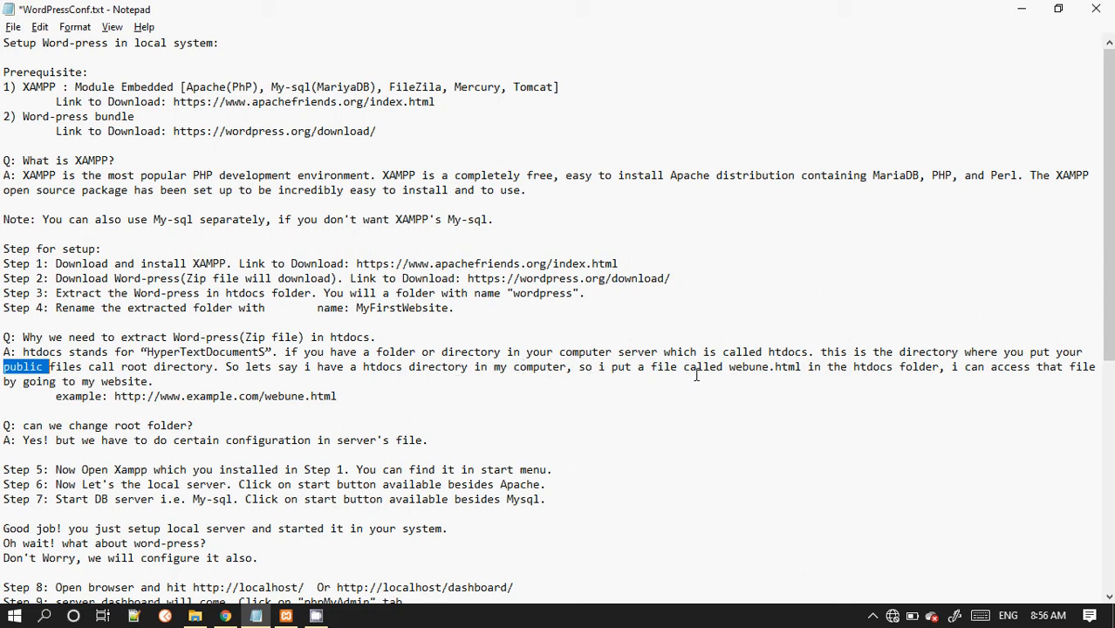
click(756, 367)
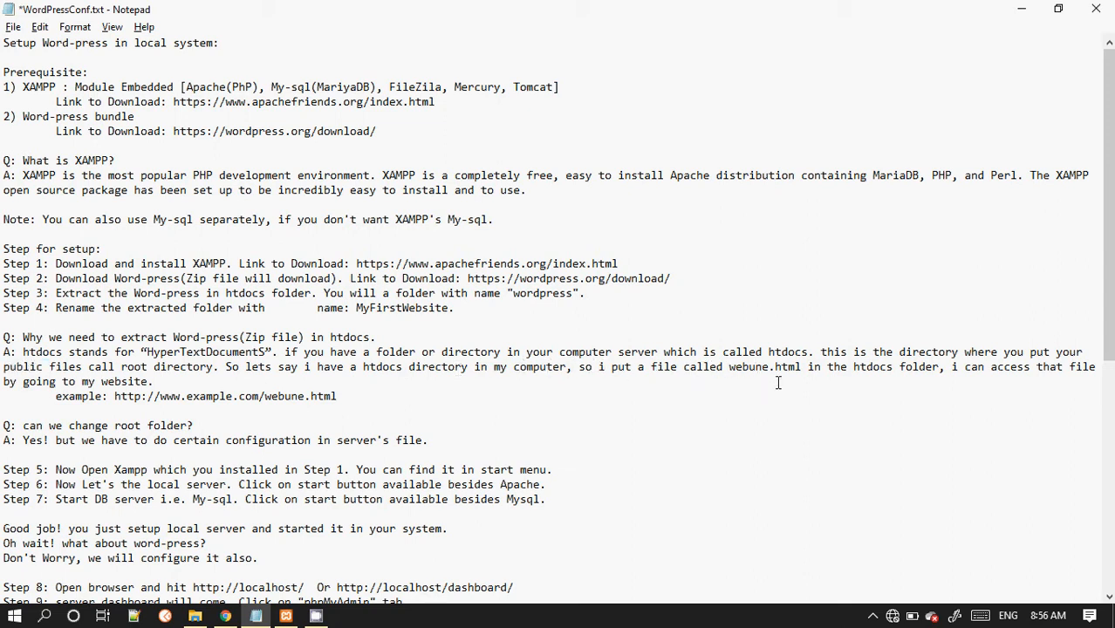
click(803, 369)
drag(115, 397, 360, 399)
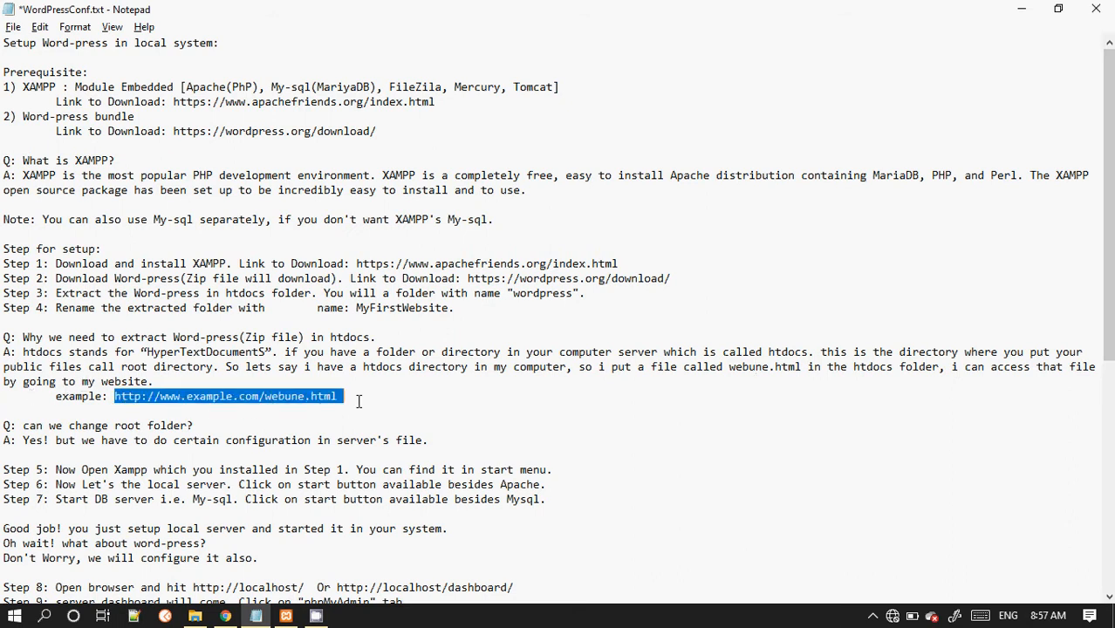
click(134, 397)
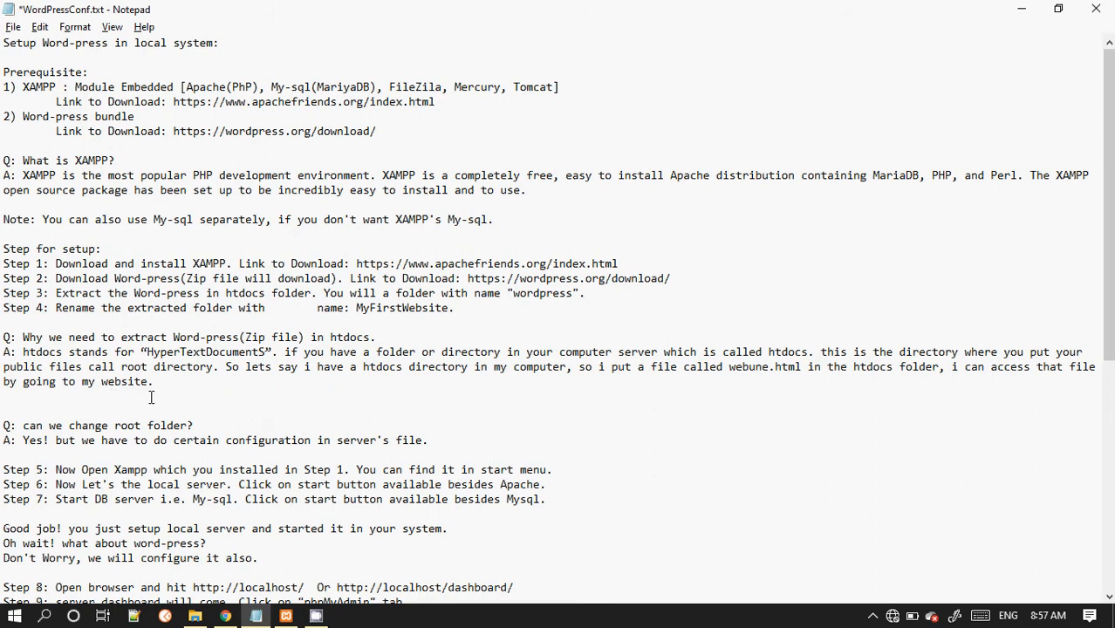
drag(115, 397, 346, 398)
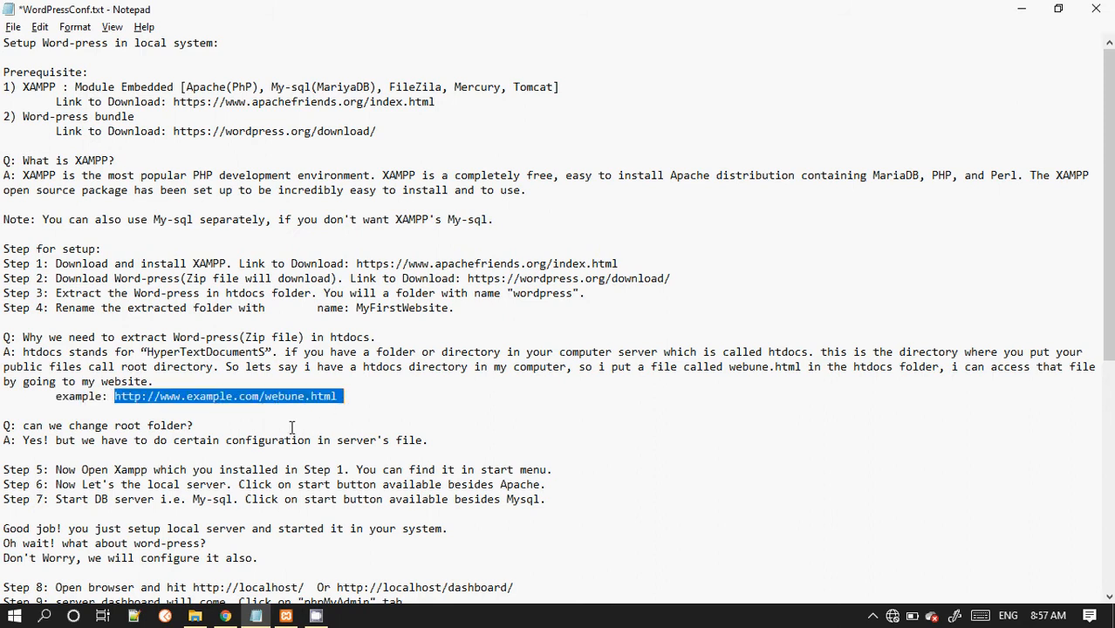
double_click(321, 398)
Step: Rename the extracted wordpress folder in htdocs to myfirstsite
click(195, 616)
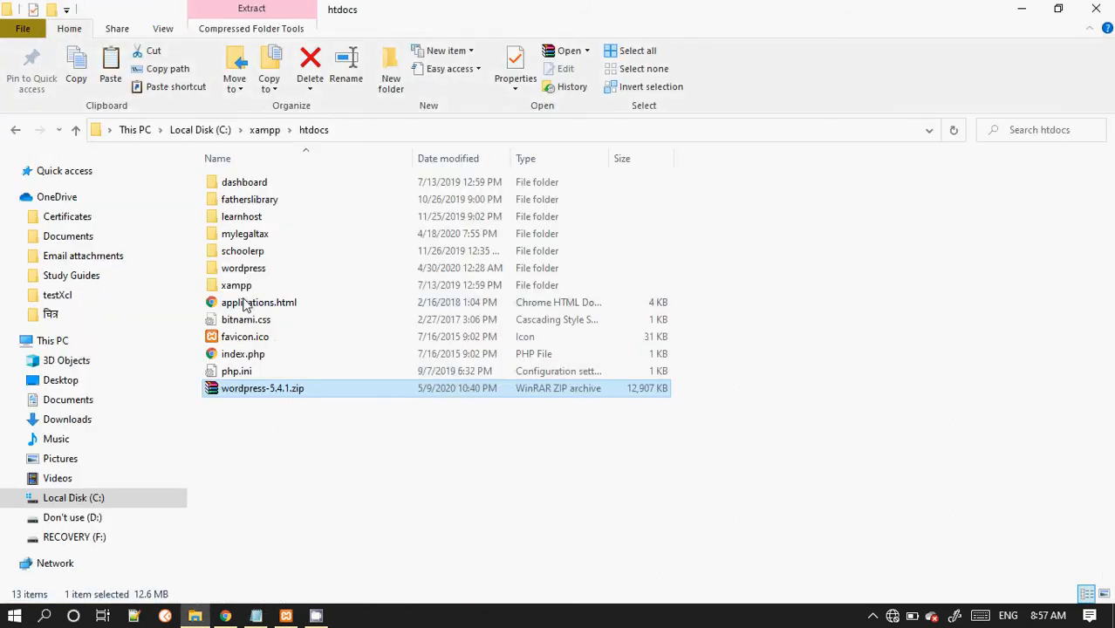
click(269, 277)
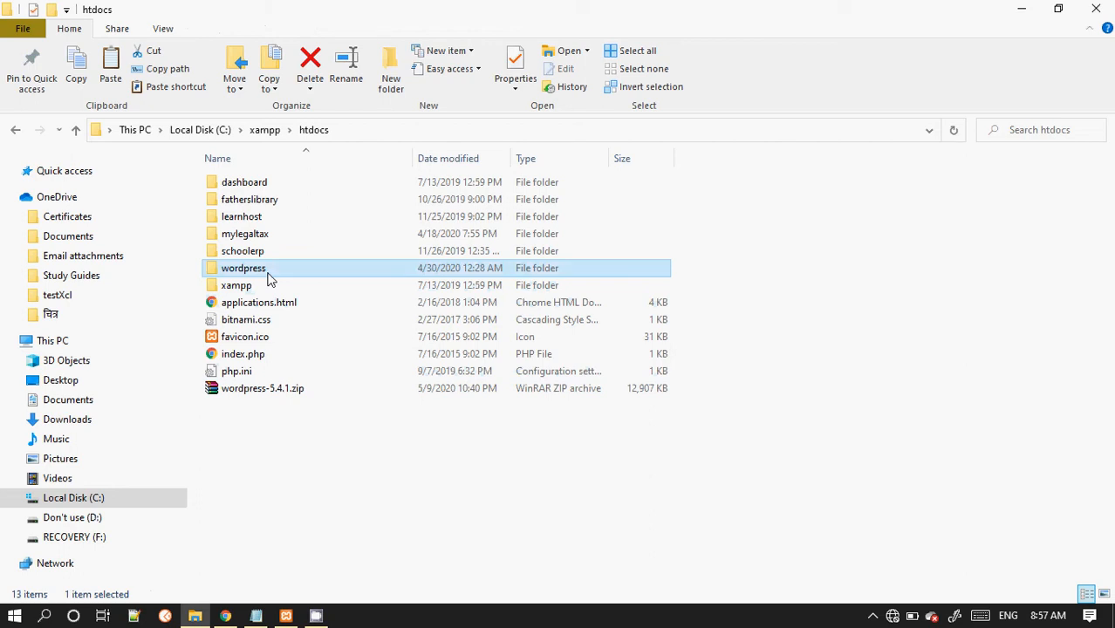
right_click(269, 278)
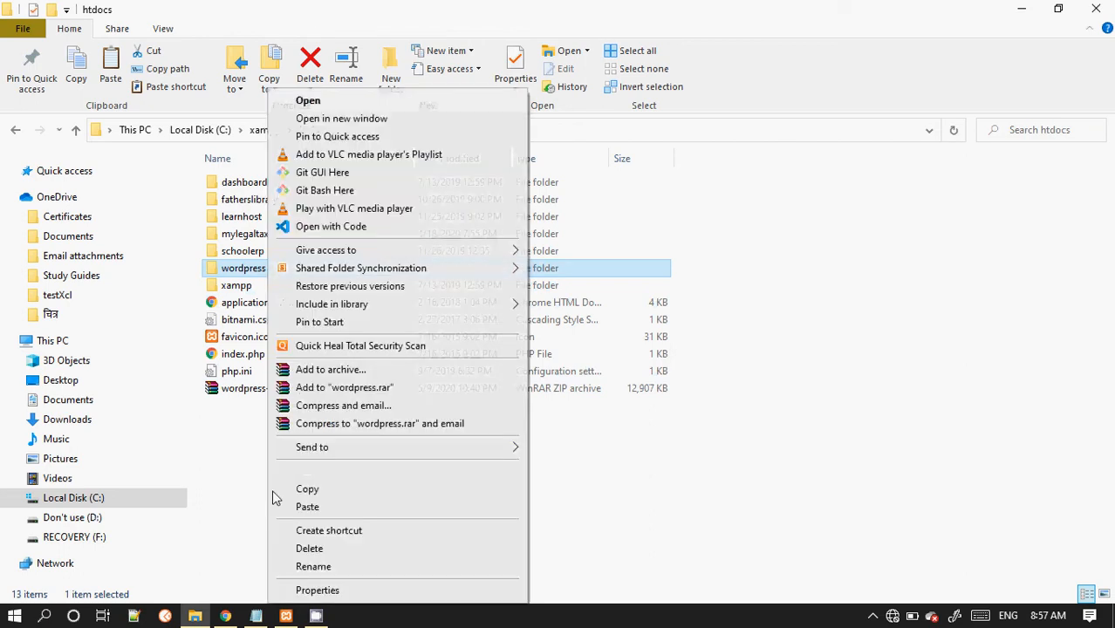
click(288, 564)
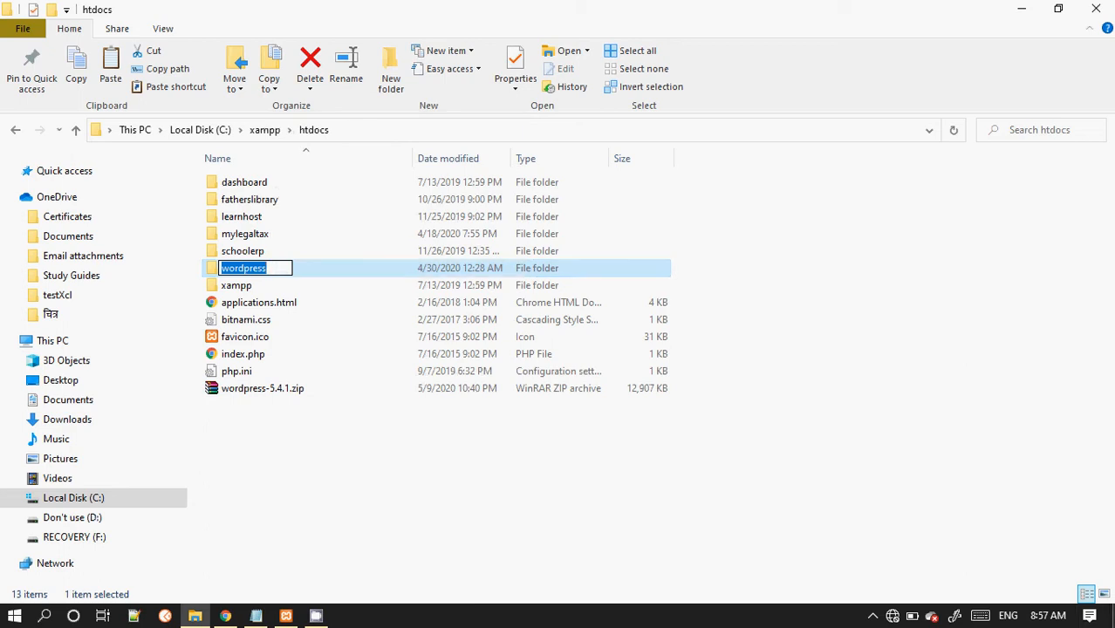
text(my)
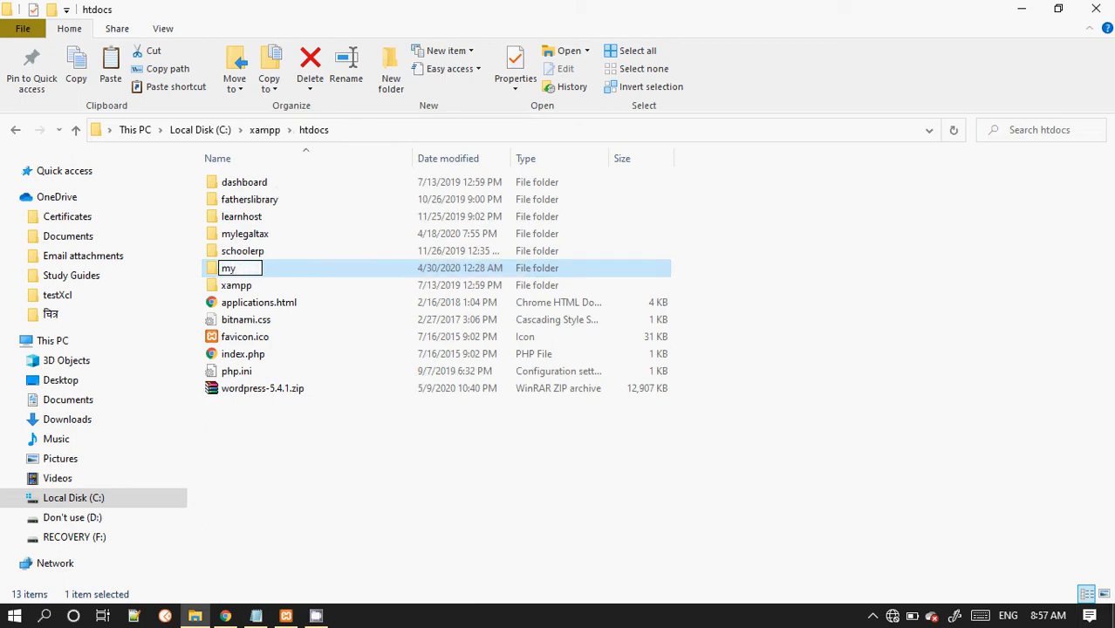
text(firsts)
text(ite)
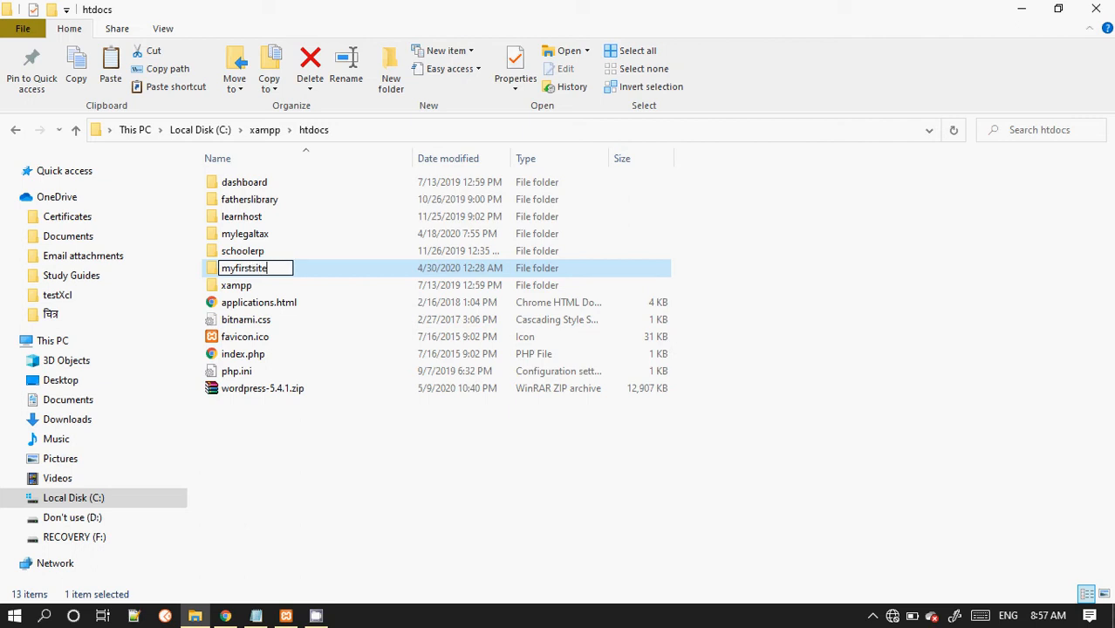
key(Return)
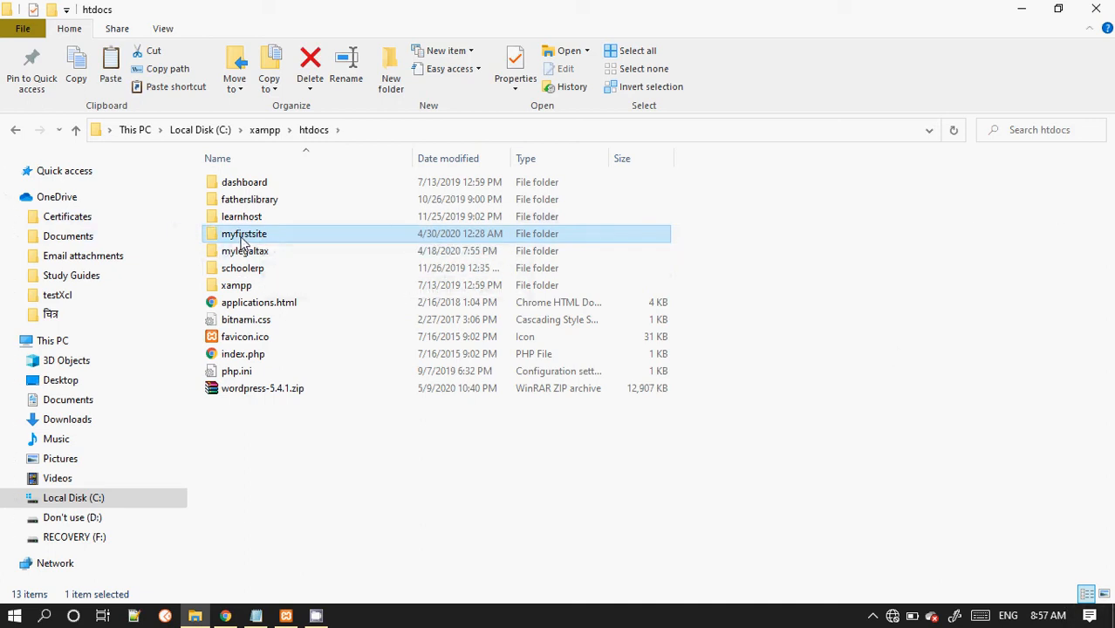
Step: Open the myfirstsite folder to inspect its WordPress files, then return to htdocs
mouse_move(244, 241)
mouse_move(290, 244)
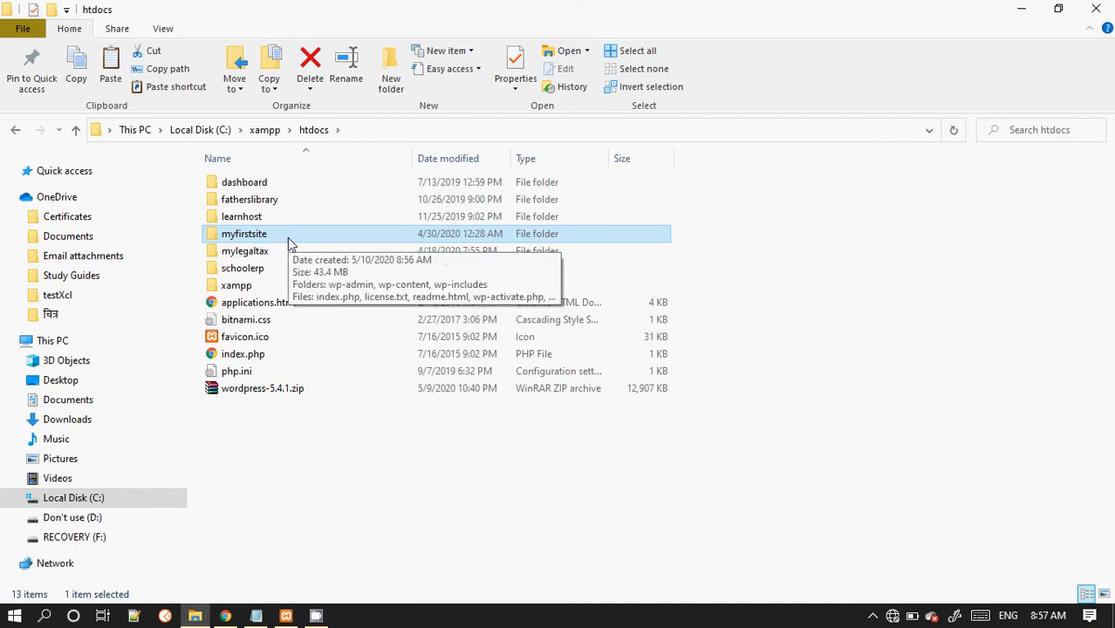
double_click(290, 243)
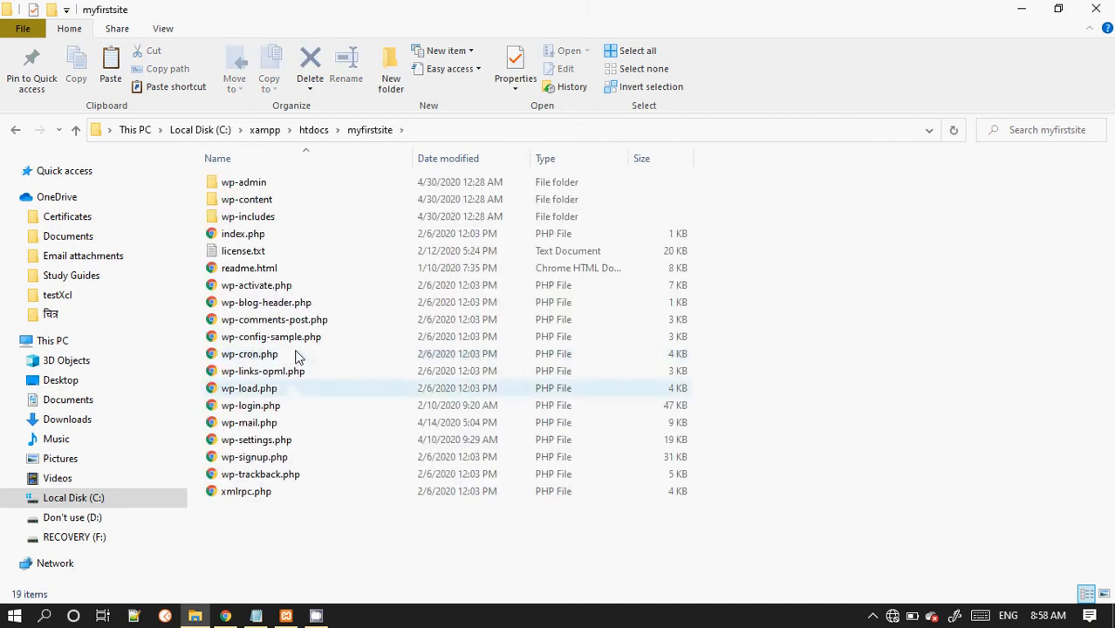
mouse_move(267, 239)
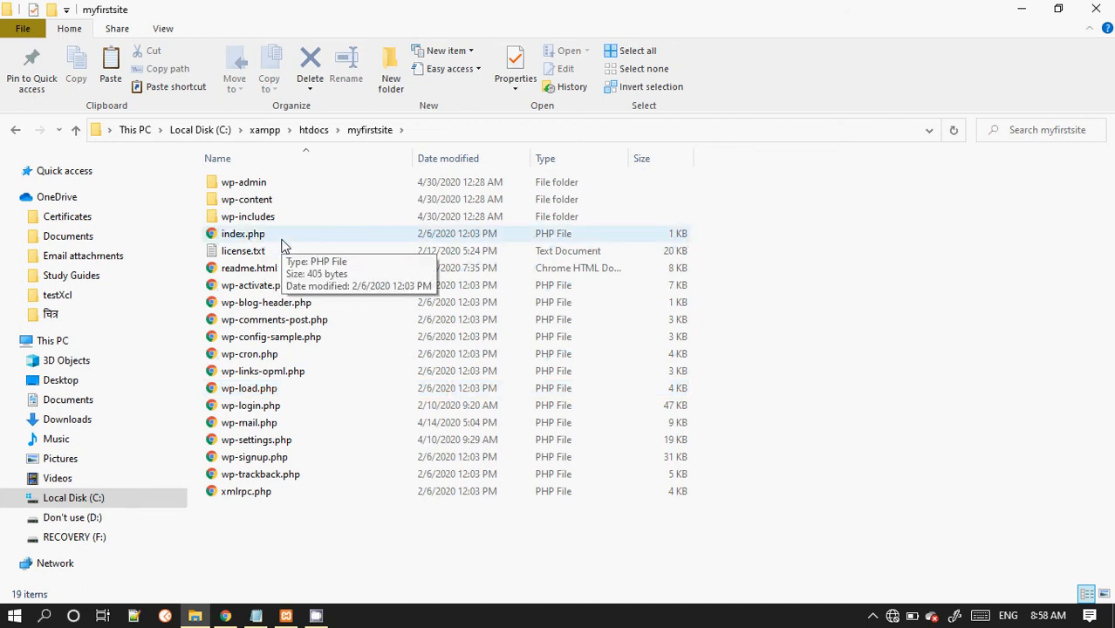
click(312, 131)
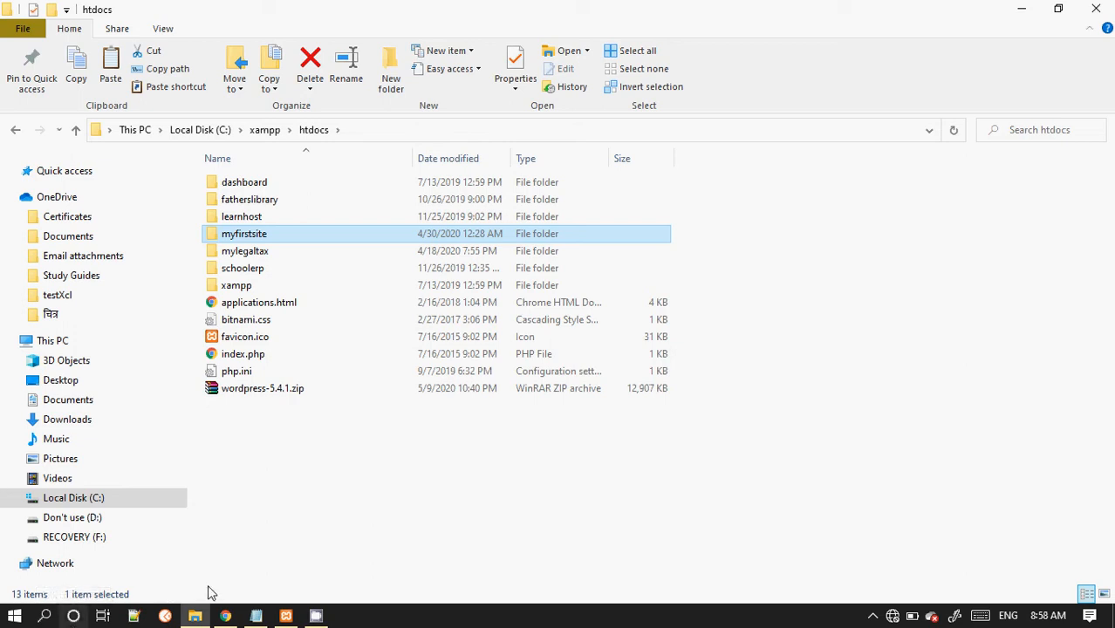
Step: Open localhost in a new browser tab and go from the XAMPP dashboard to phpMyAdmin
click(226, 616)
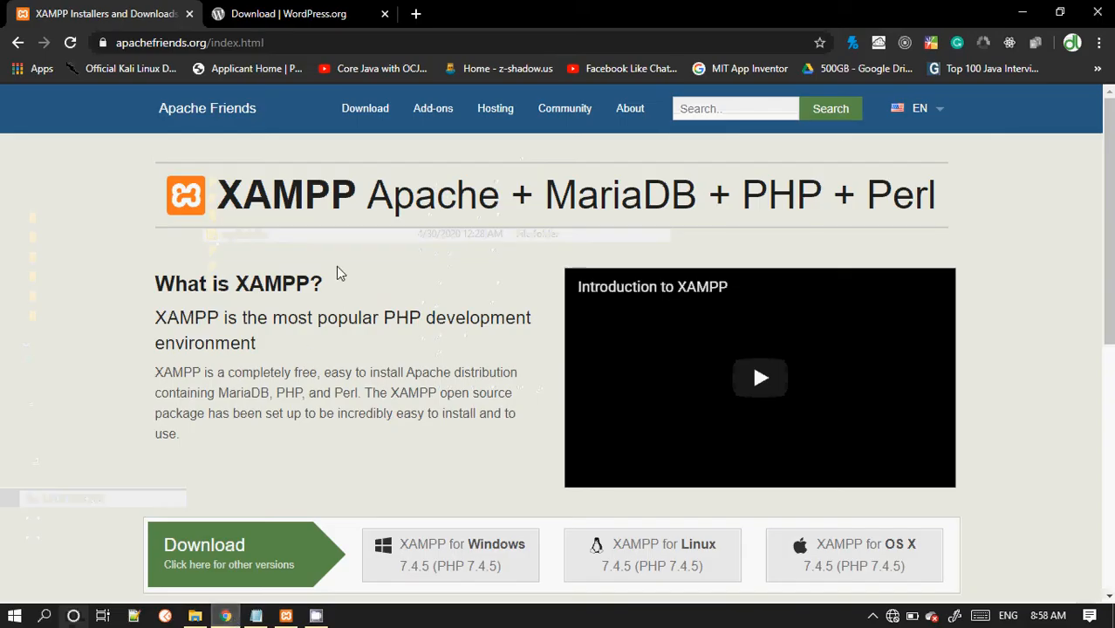
click(417, 14)
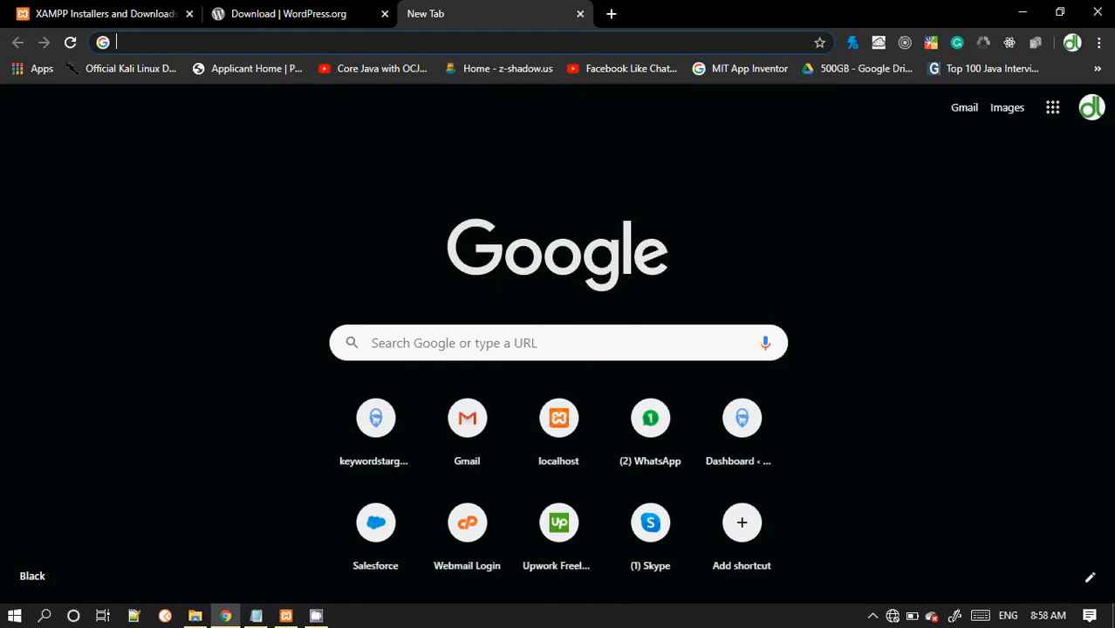
text(lo)
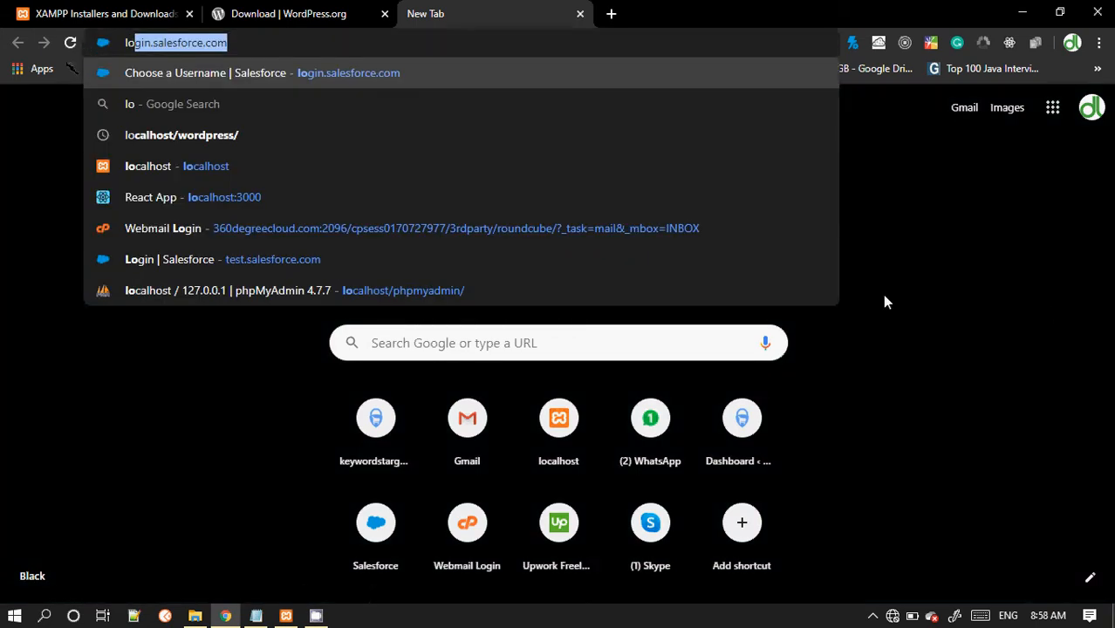
click(164, 168)
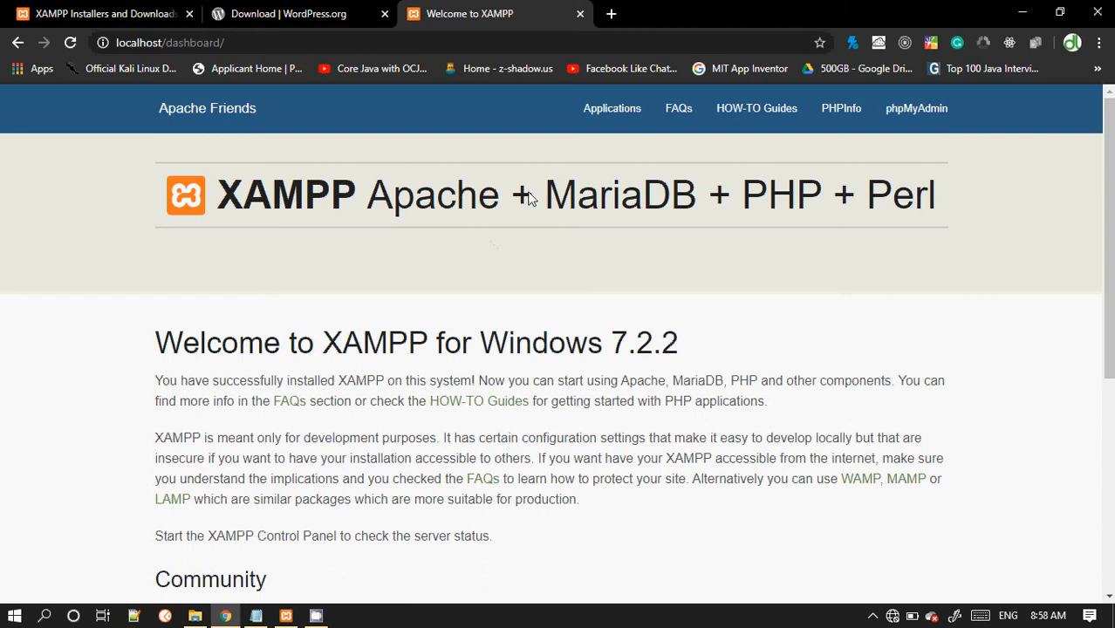
drag(940, 199, 371, 200)
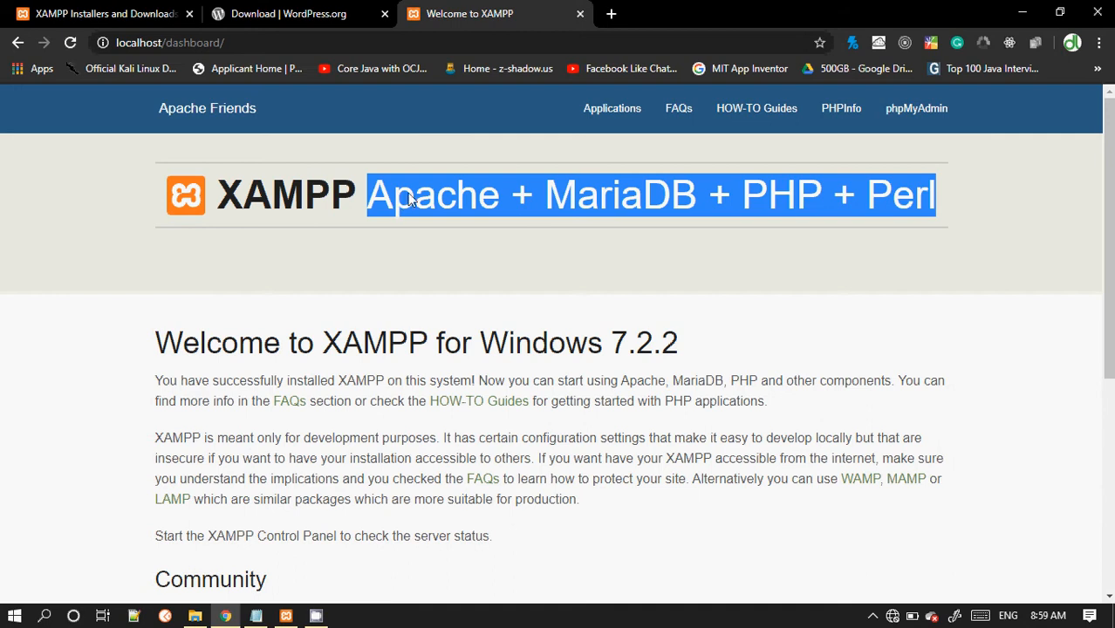
click(913, 126)
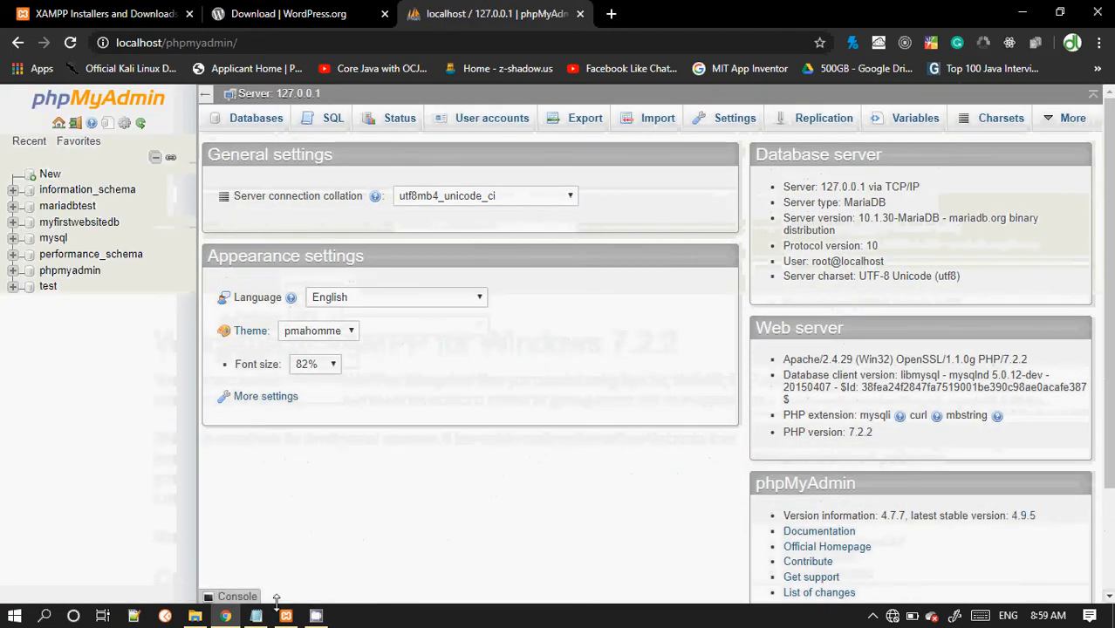
Step: Create a new database named myfirstsitedb in phpMyAdmin
click(286, 616)
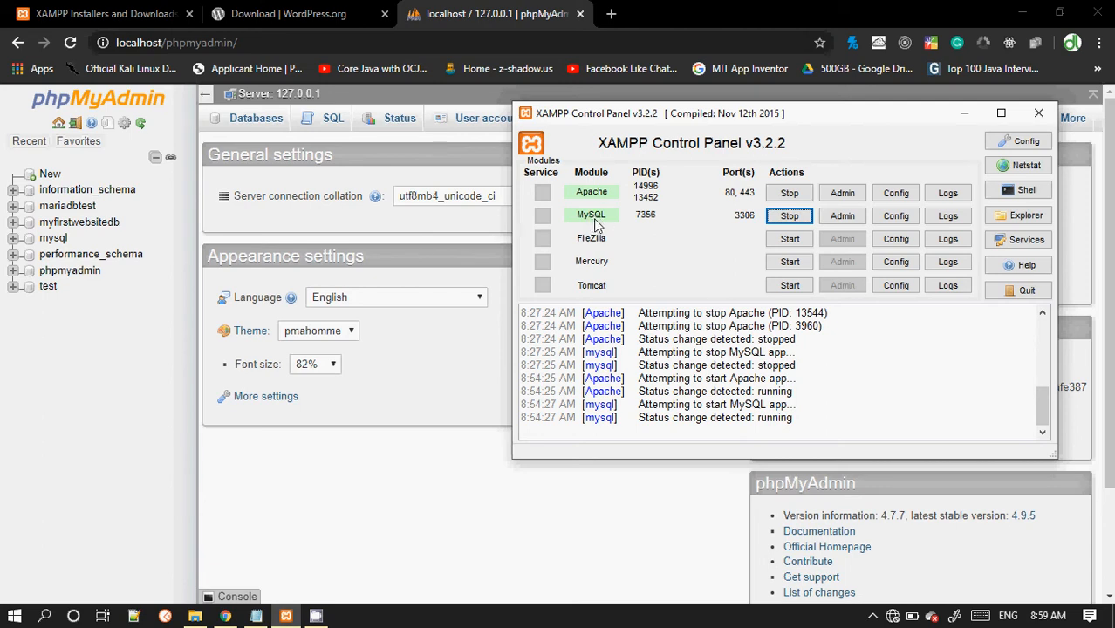
click(352, 463)
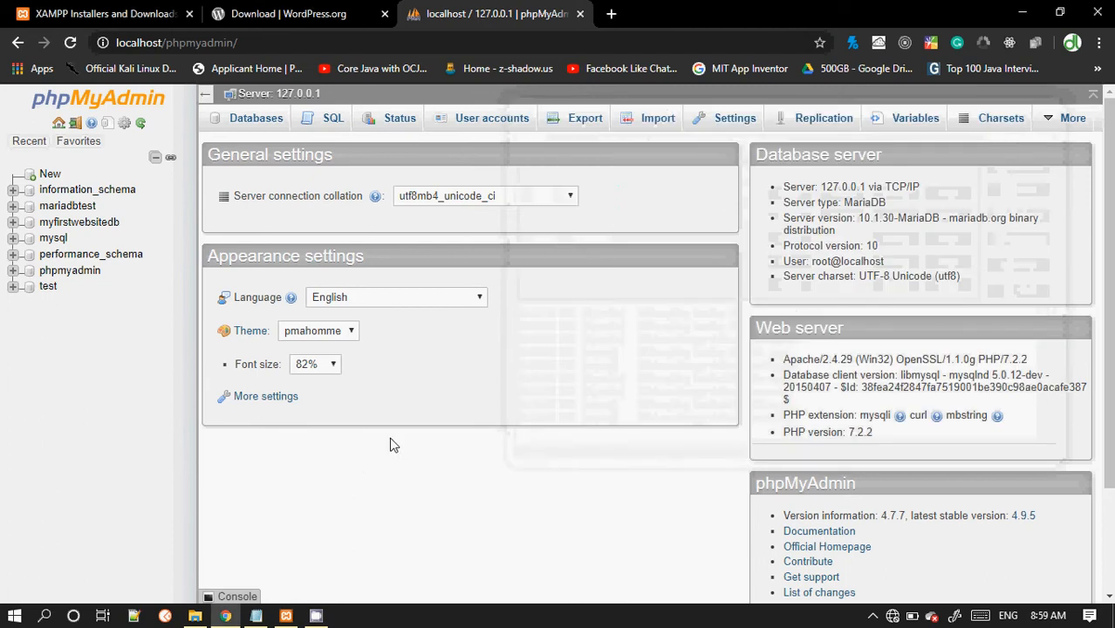
click(269, 125)
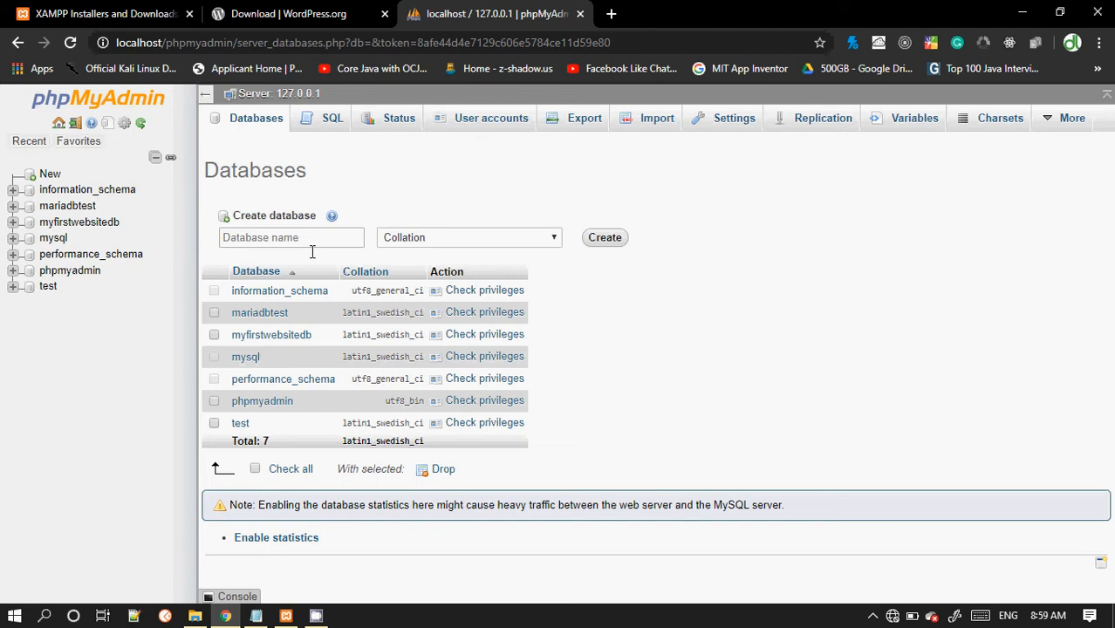
click(312, 243)
text(myfi)
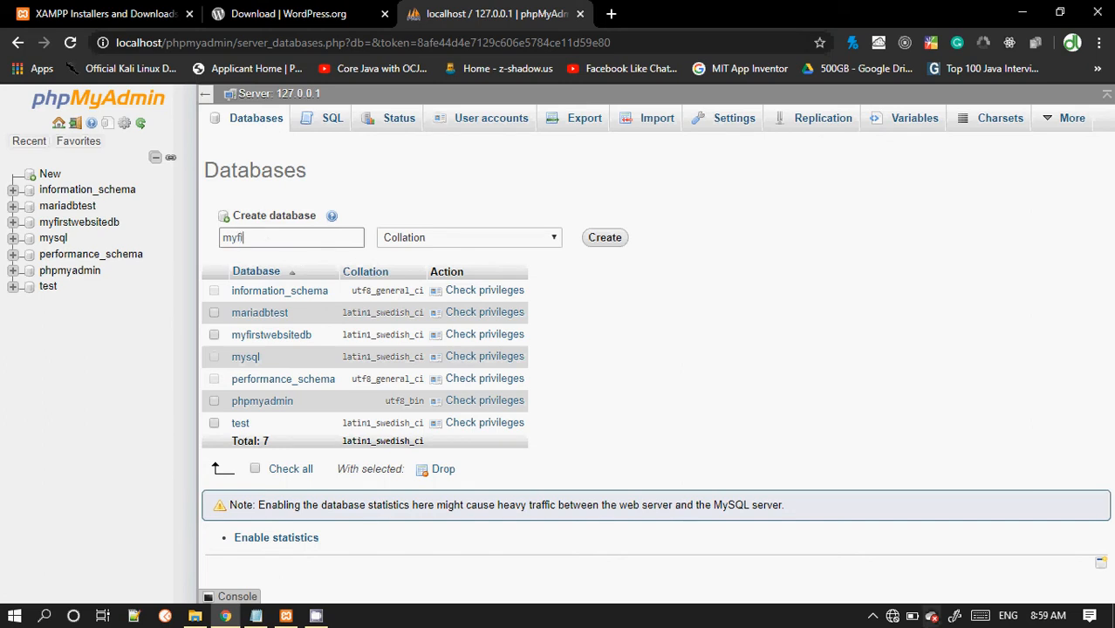
text(rstsitedb)
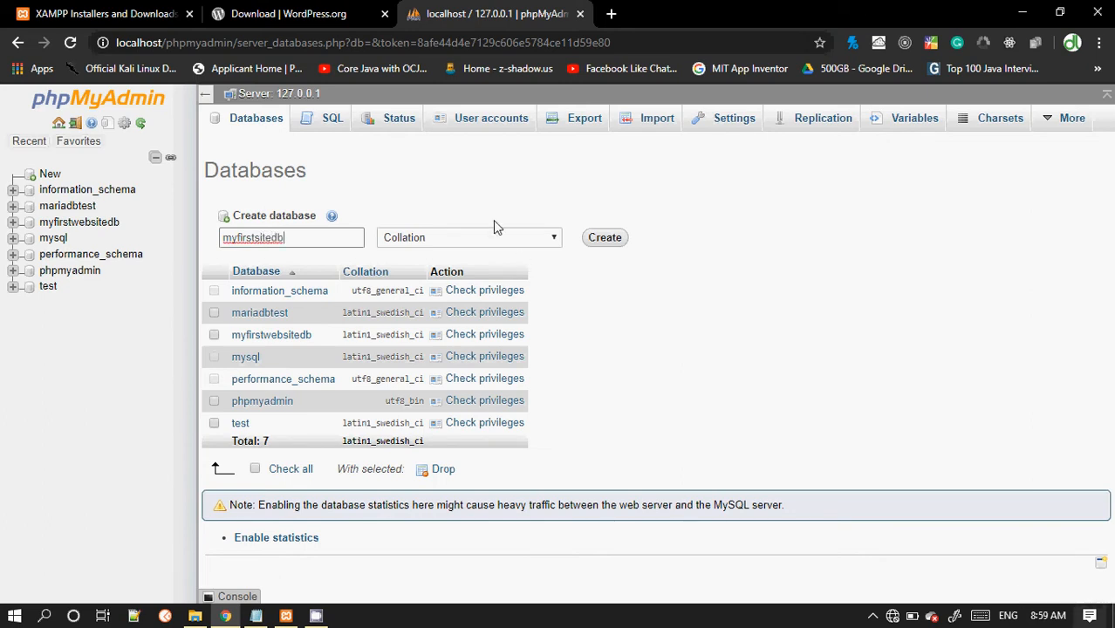
click(604, 238)
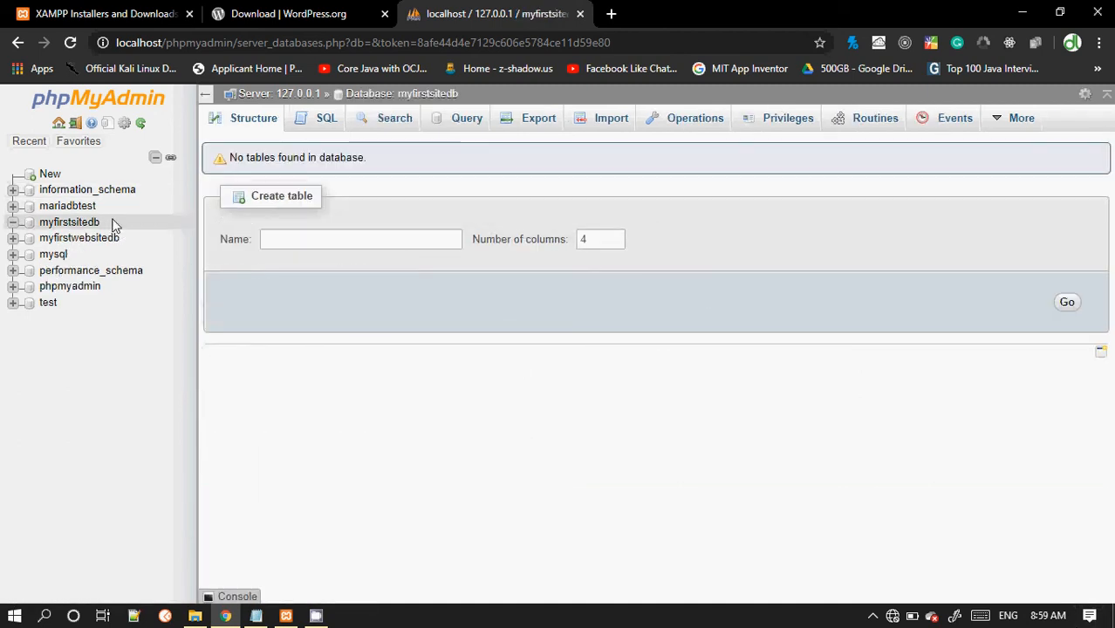
Step: Open a new browser tab and try to load the local site from a localhost/my address
drag(101, 222, 38, 219)
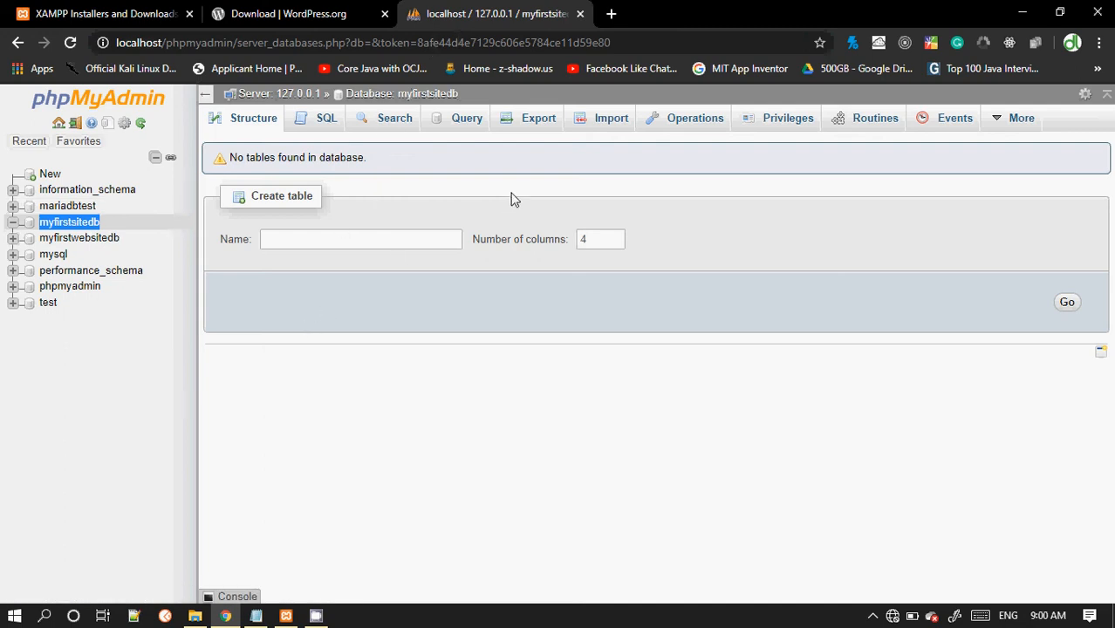
click(610, 13)
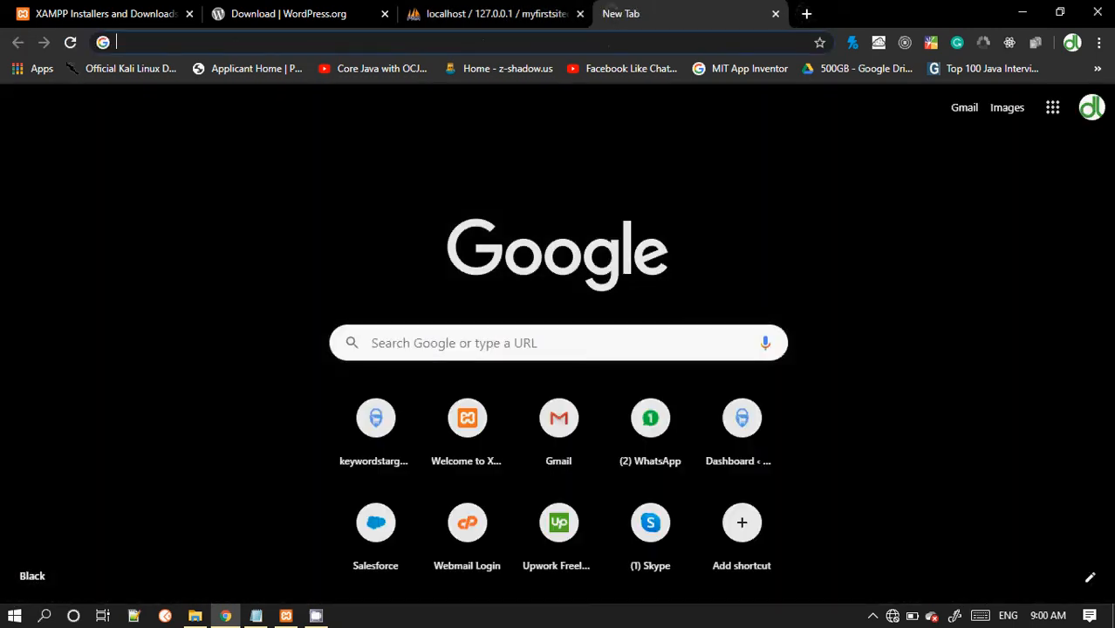
text(lo)
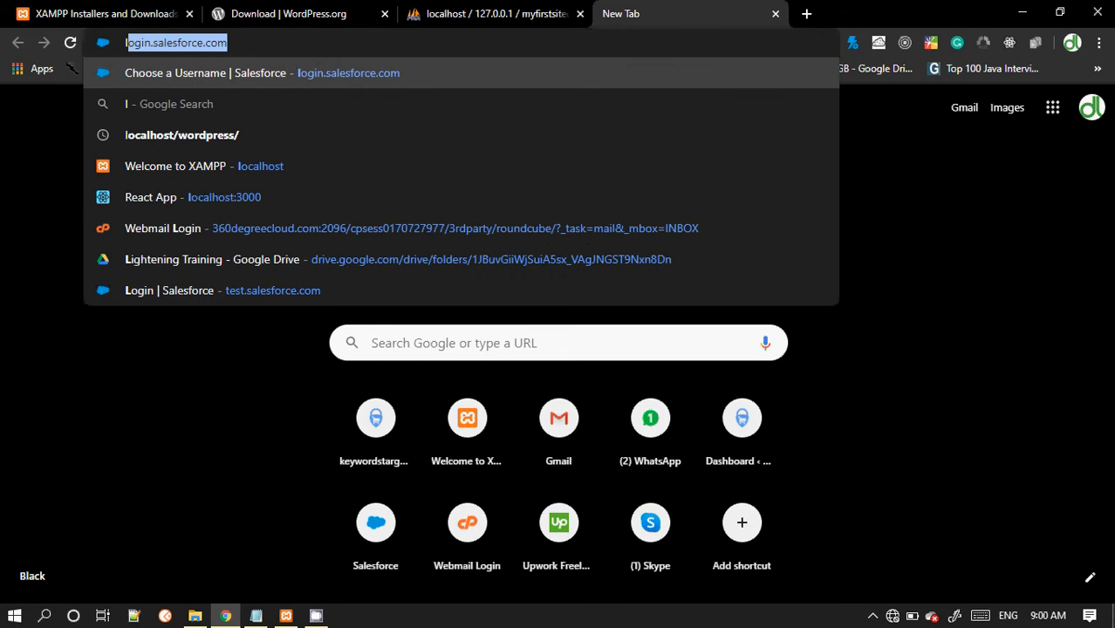
key(Down)
key(Down)
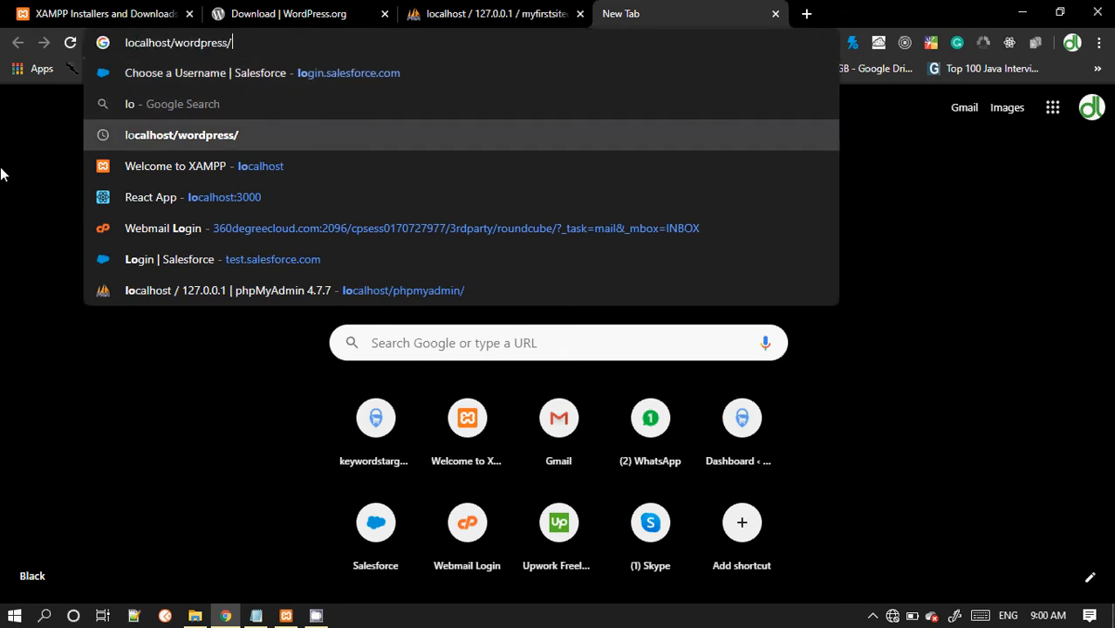
key(BackSpace)
key(BackSpace)
key(BackSpace)
key(BackSpace)
key(BackSpace)
key(BackSpace)
key(BackSpace)
key(BackSpace)
key(BackSpace)
key(BackSpace)
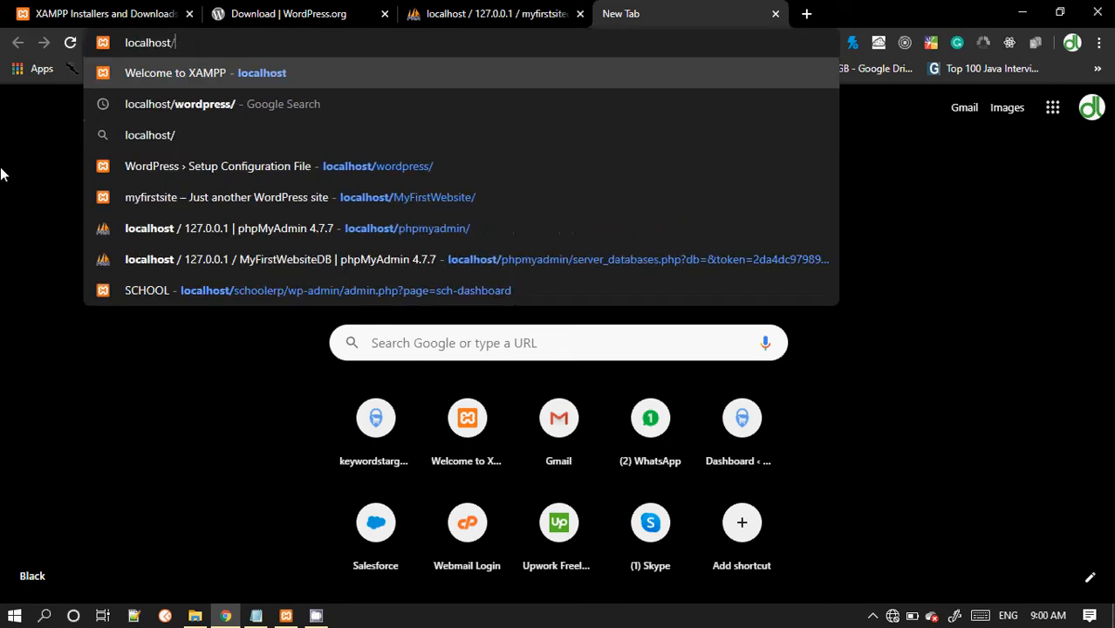
text(my)
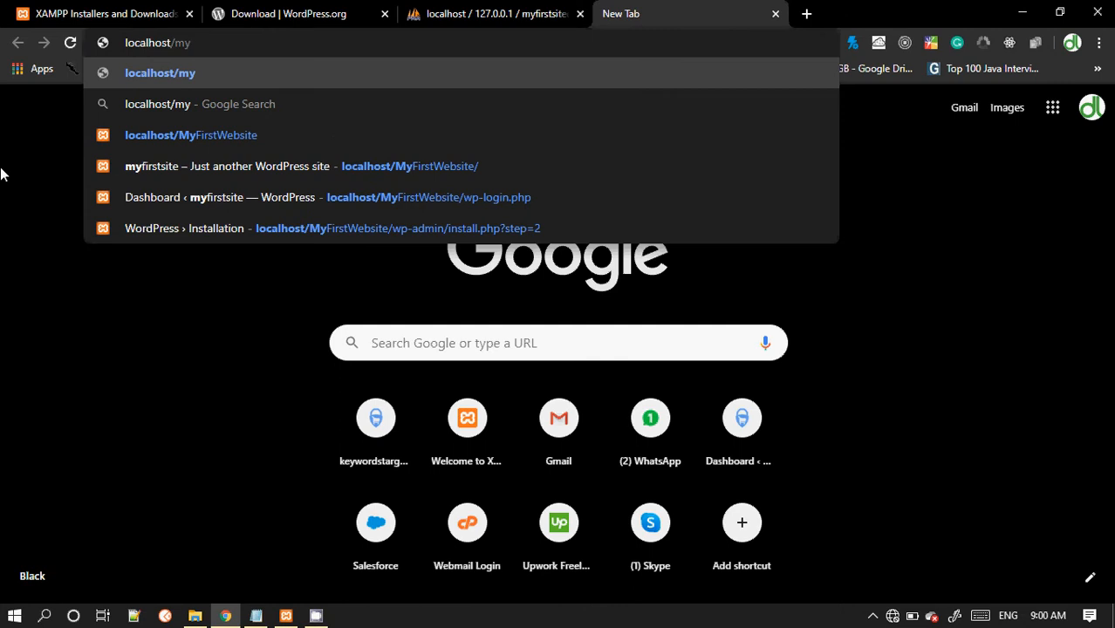
key(Down)
key(Down)
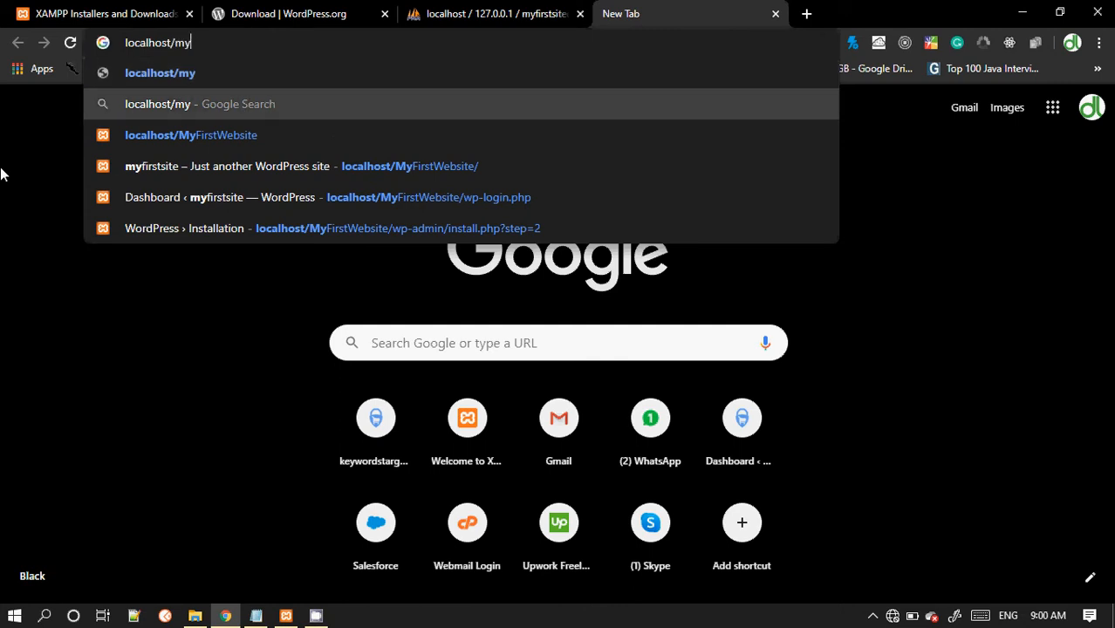
key(Return)
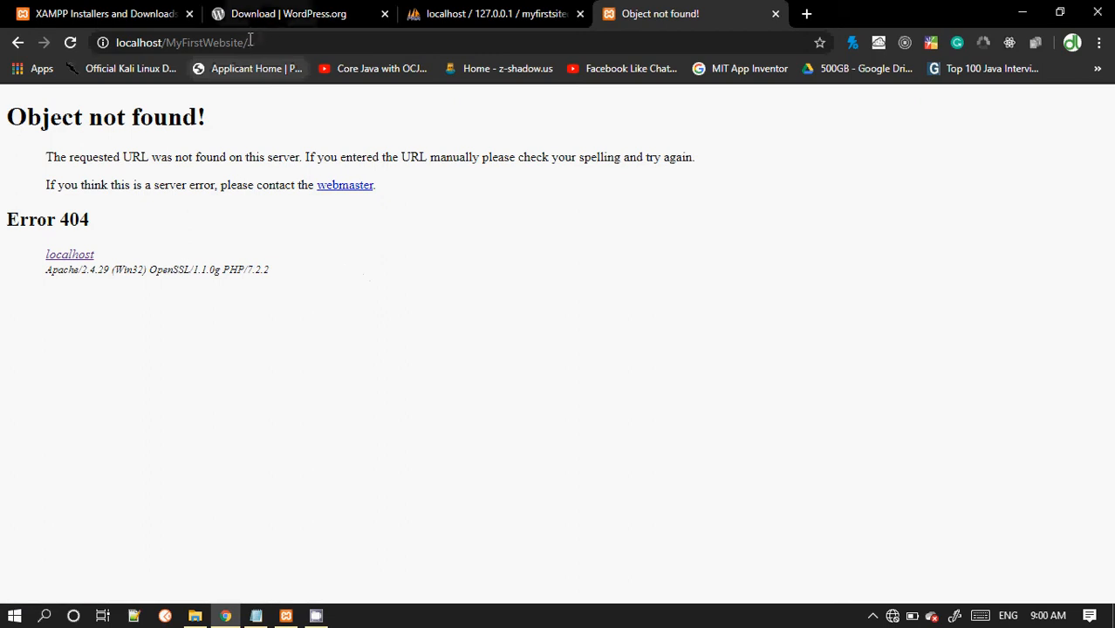
Step: Correct the address to localhost/myfirstsite/ and load it
click(231, 43)
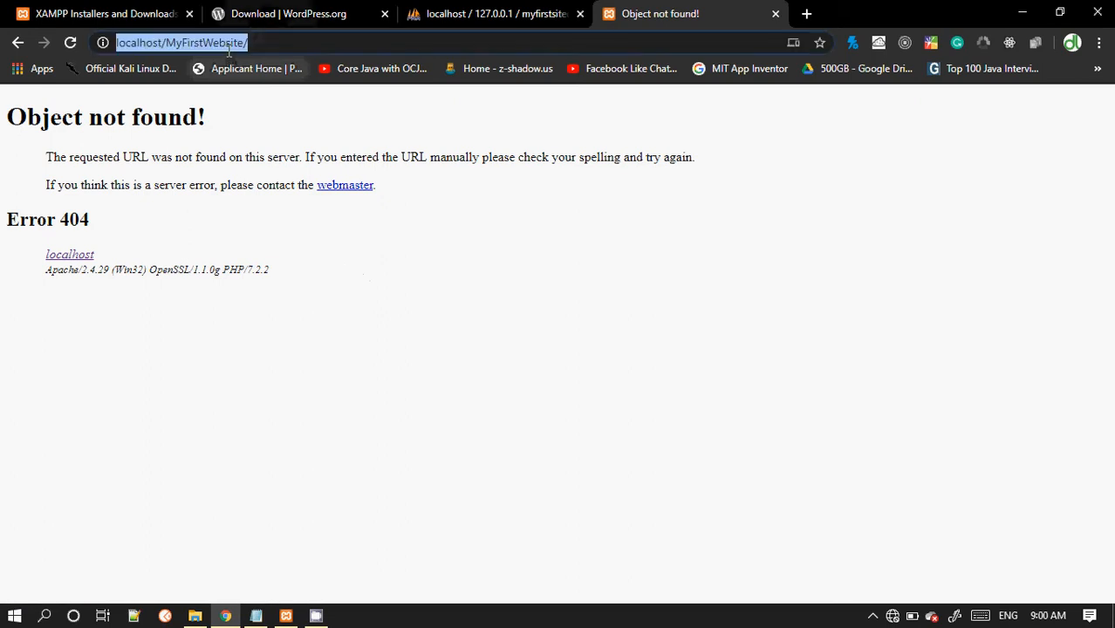
double_click(232, 43)
key(Left)
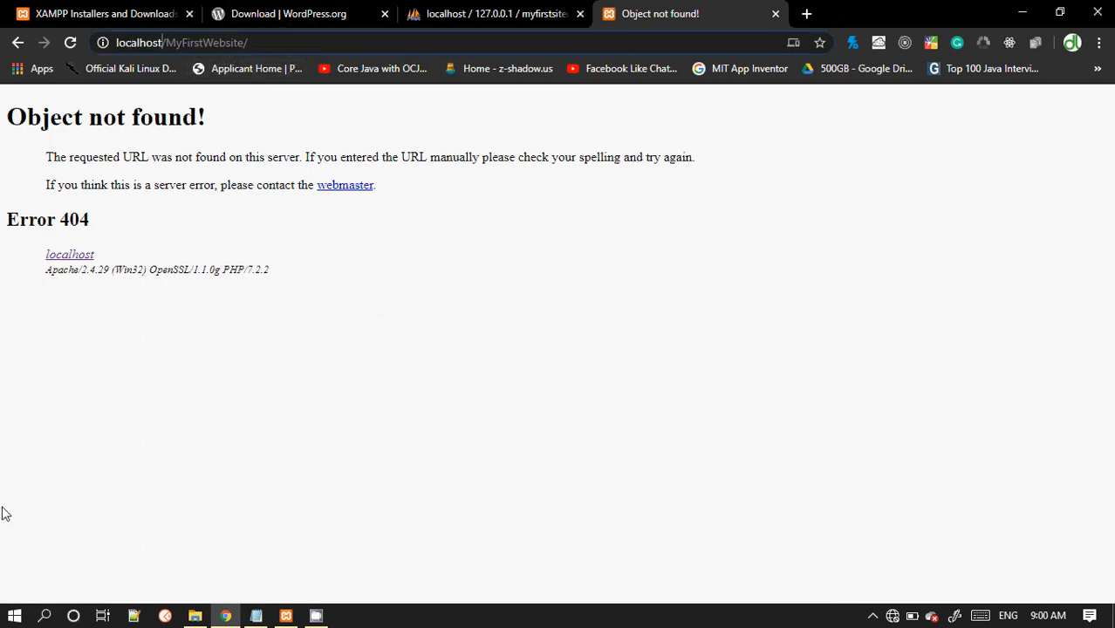
key(Delete)
text(m)
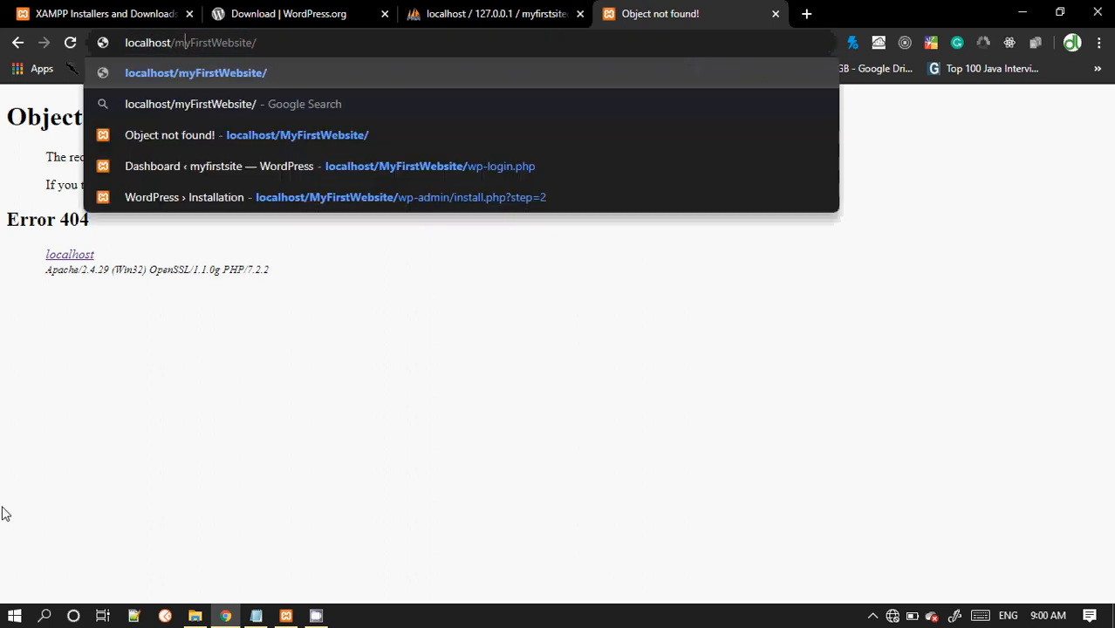
key(Delete)
text(f)
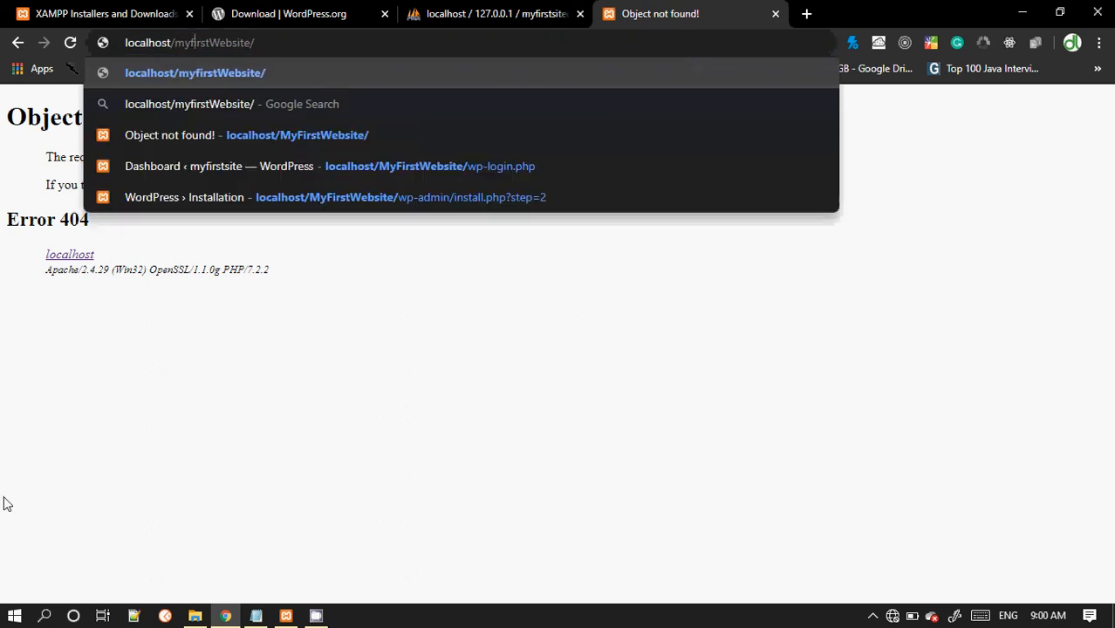
key(Right)
key(Right)
key(Right)
key(BackSpace)
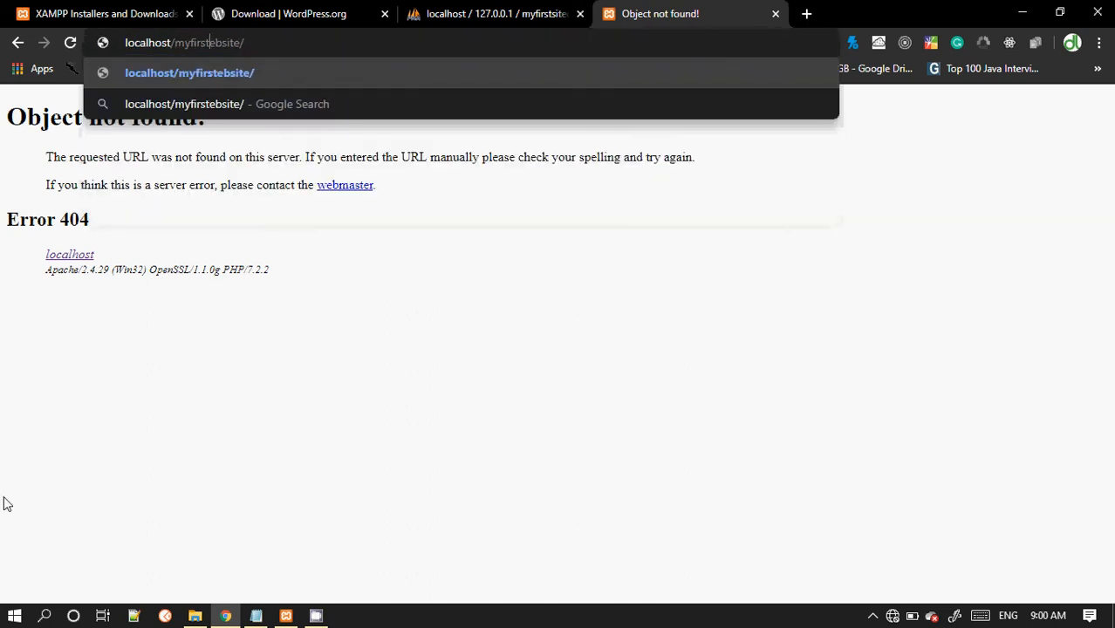
key(Right)
key(BackSpace)
key(Delete)
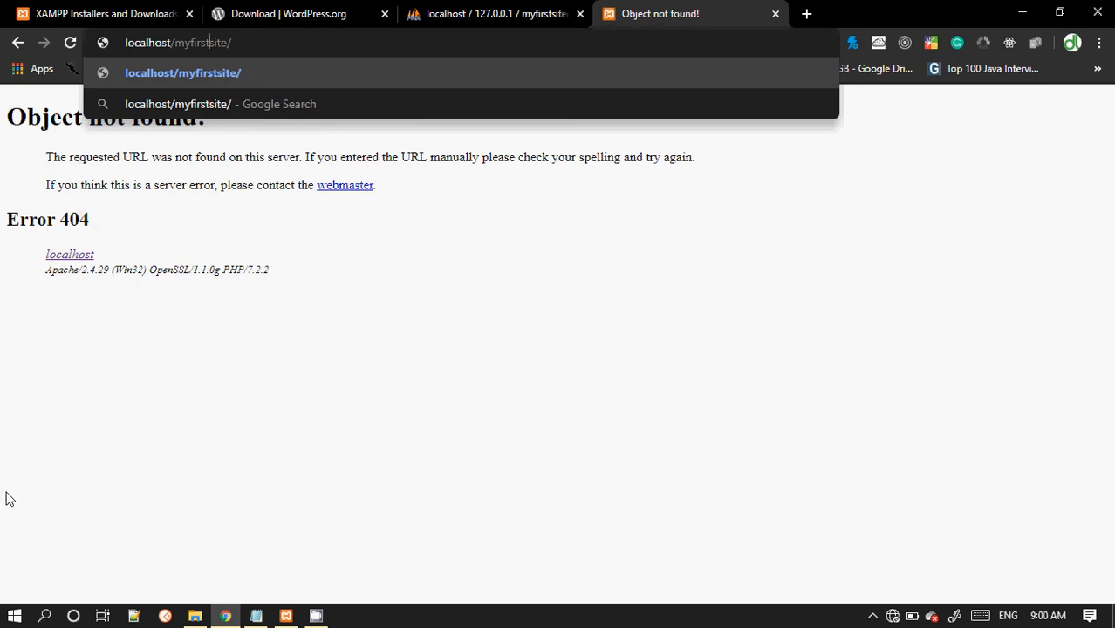
key(Return)
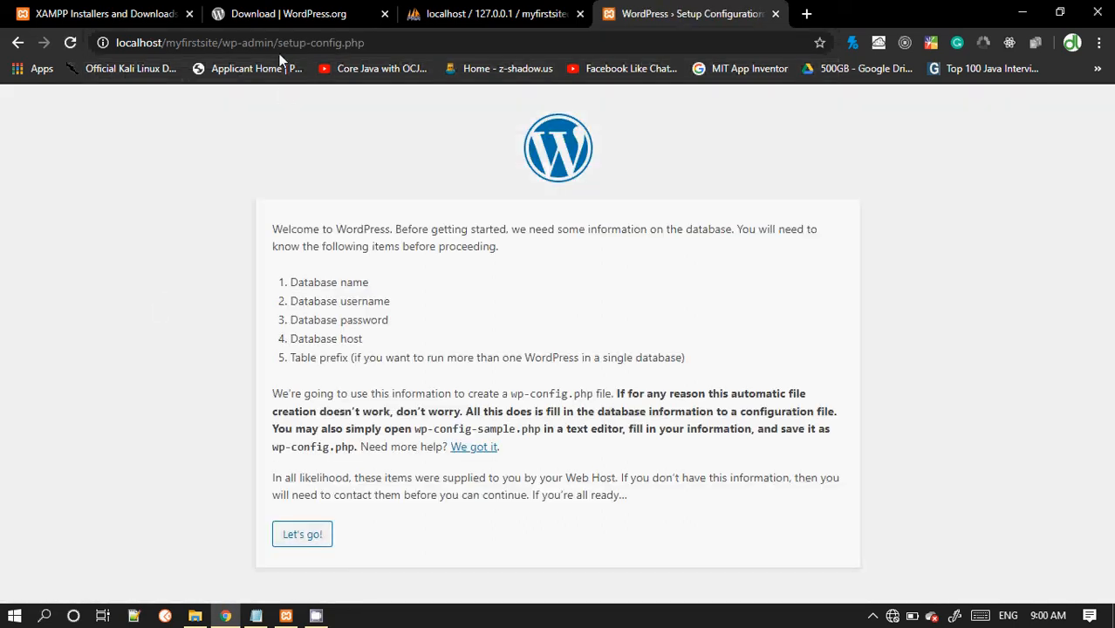
Step: Start the WordPress setup configuration
double_click(183, 42)
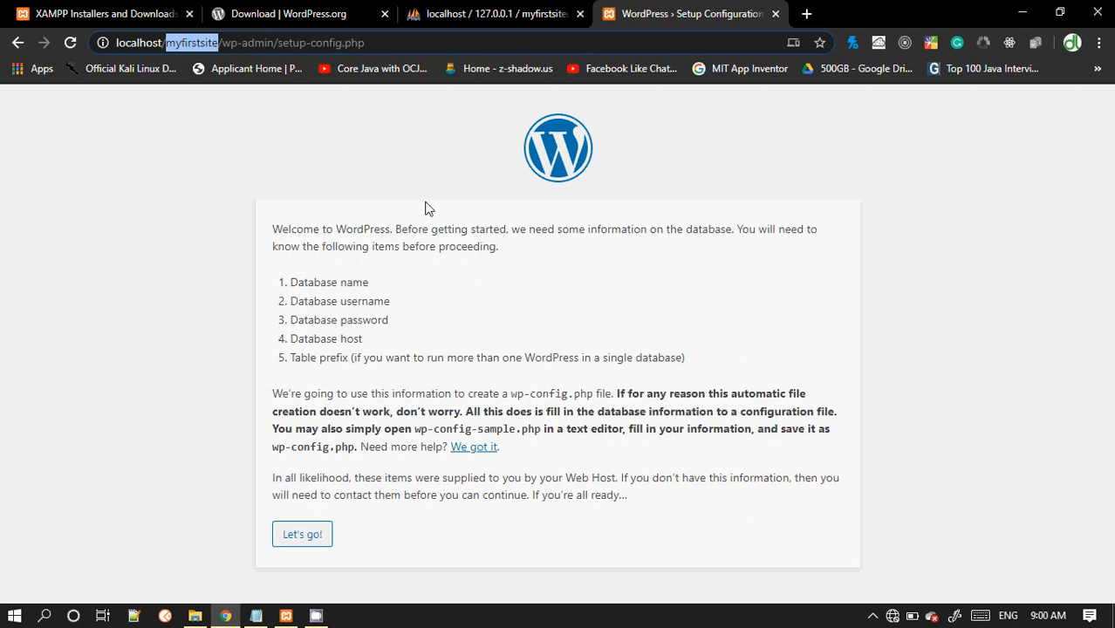
click(305, 535)
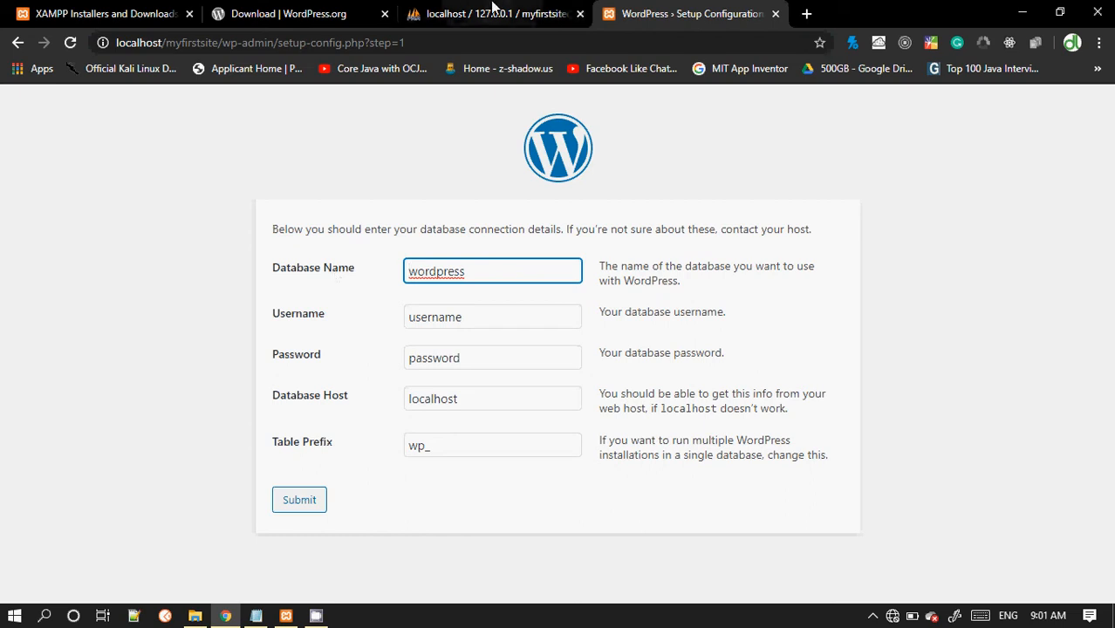
Step: Copy the database name myfirstsitedb from phpMyAdmin and paste it into the setup's Database Name field
click(487, 14)
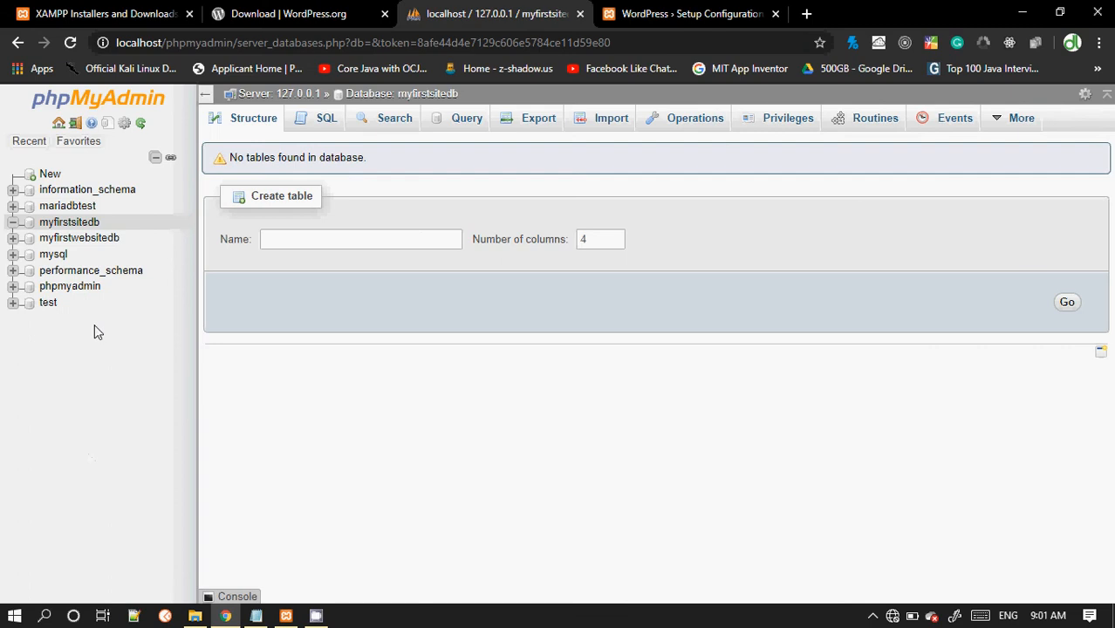
drag(102, 226, 43, 224)
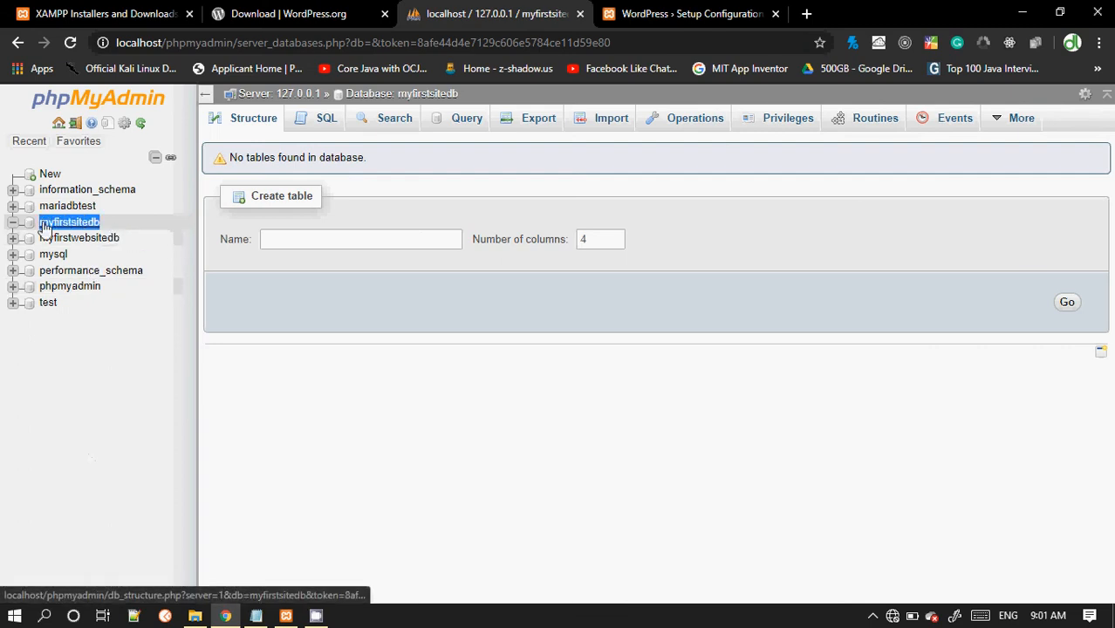
right_click(47, 224)
click(83, 374)
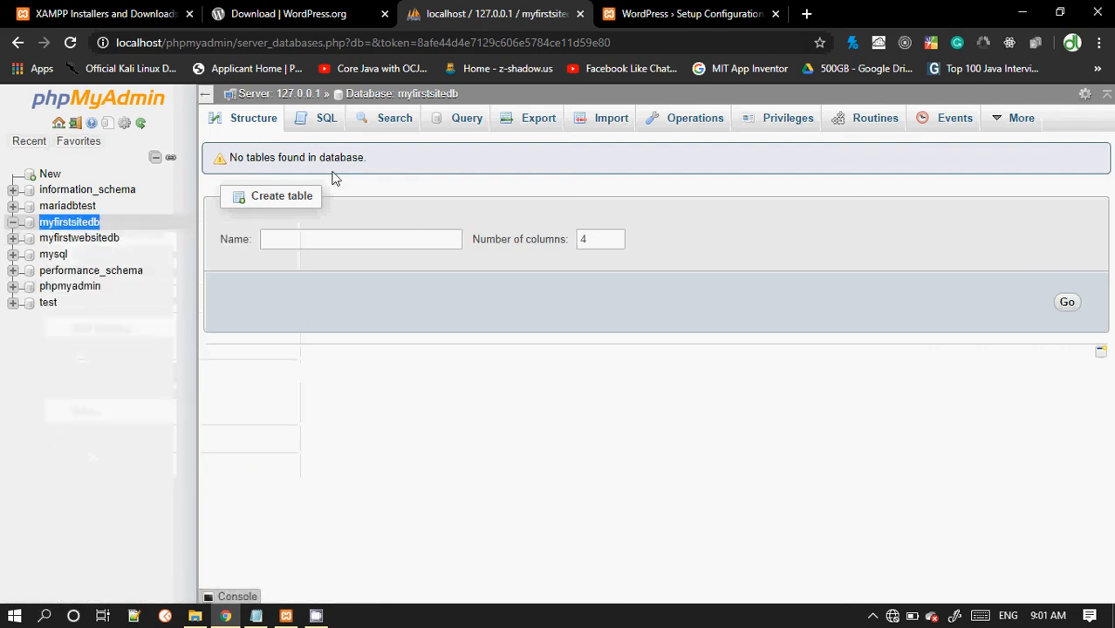
click(610, 13)
drag(487, 271, 391, 278)
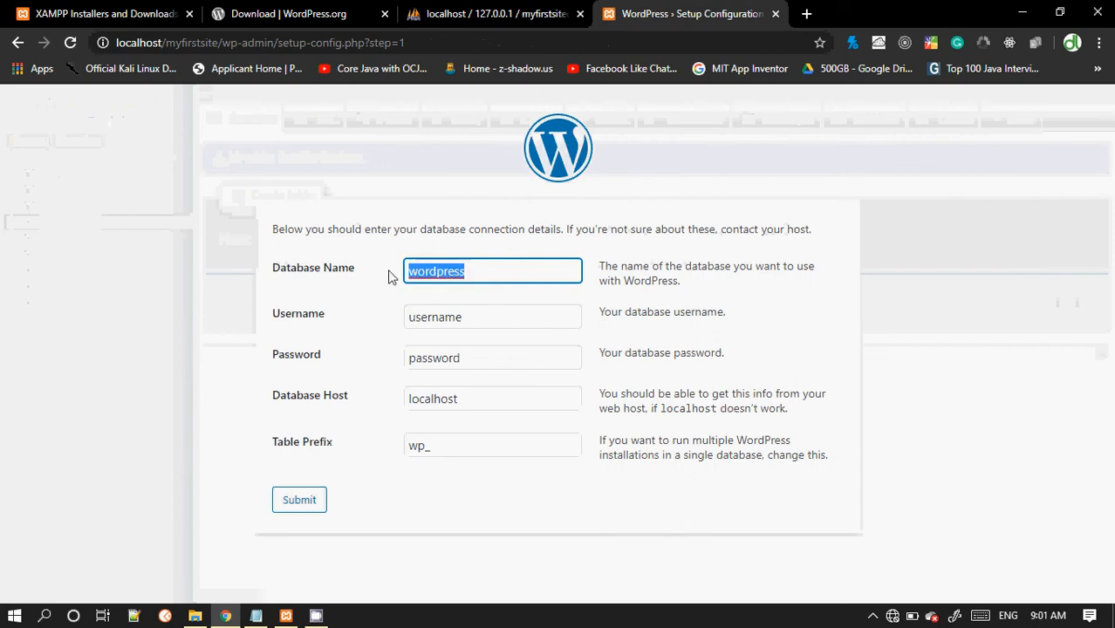
key(ctrl+v)
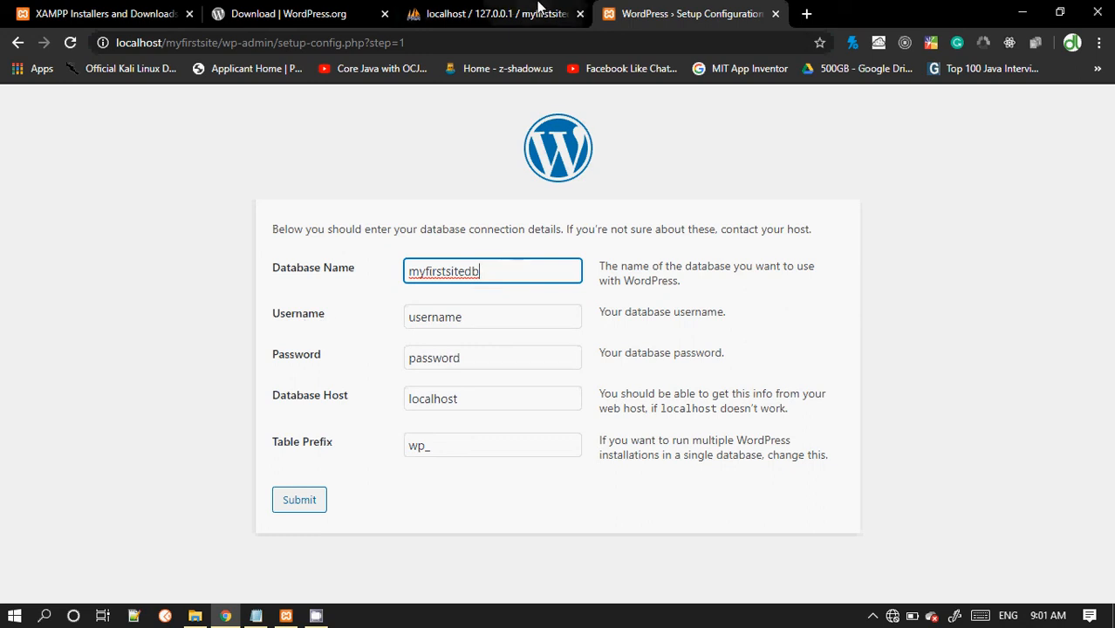
Step: Examine the database's privileges and the server user accounts in phpMyAdmin
click(511, 13)
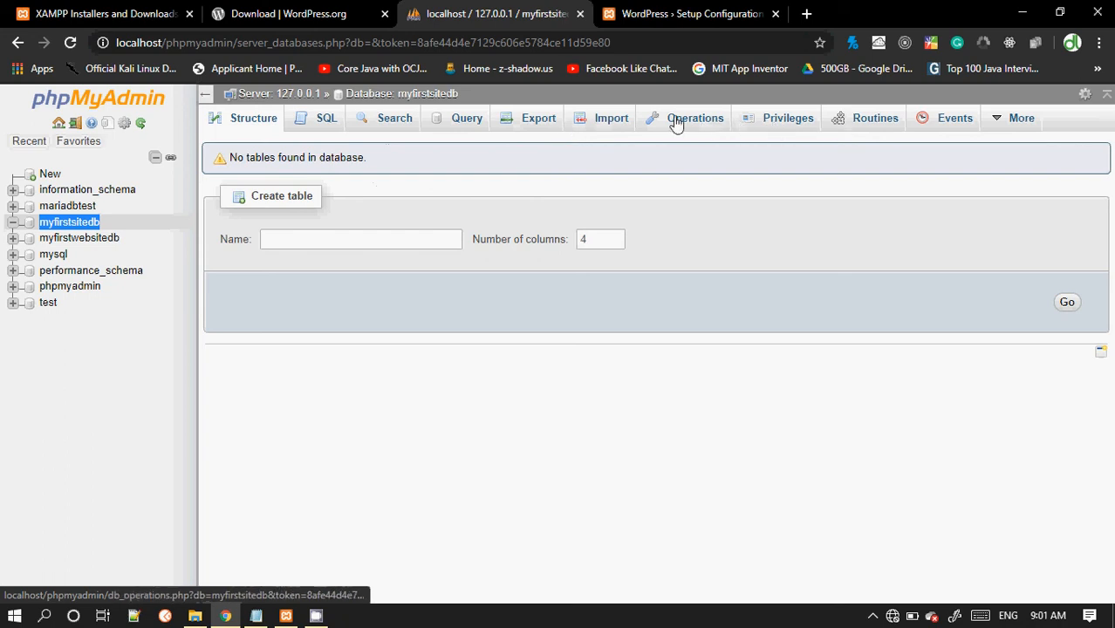
click(781, 127)
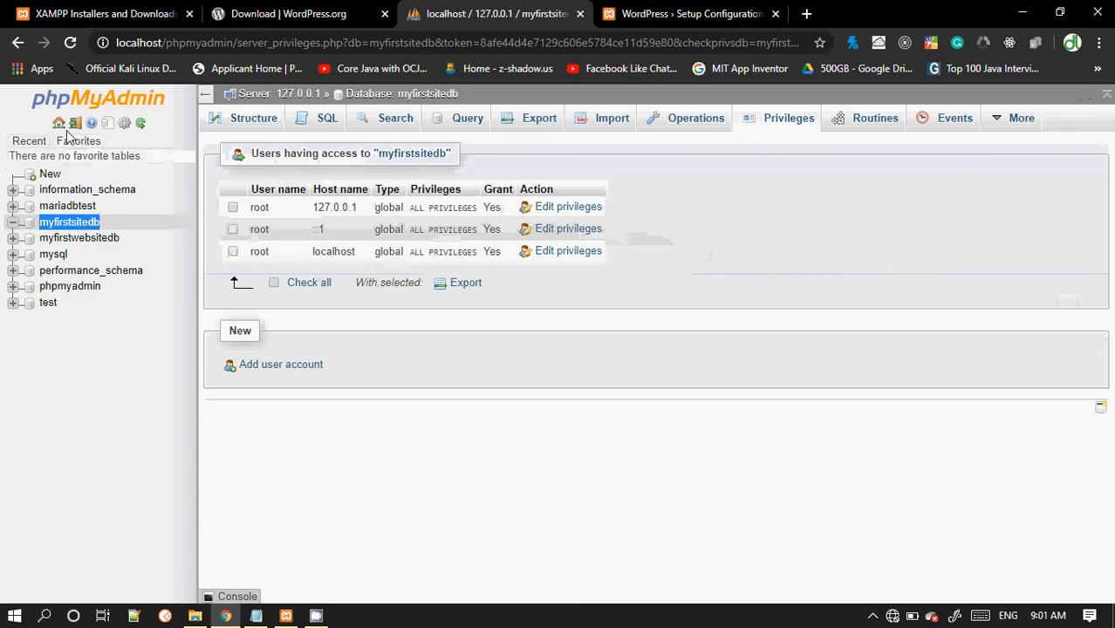
click(245, 120)
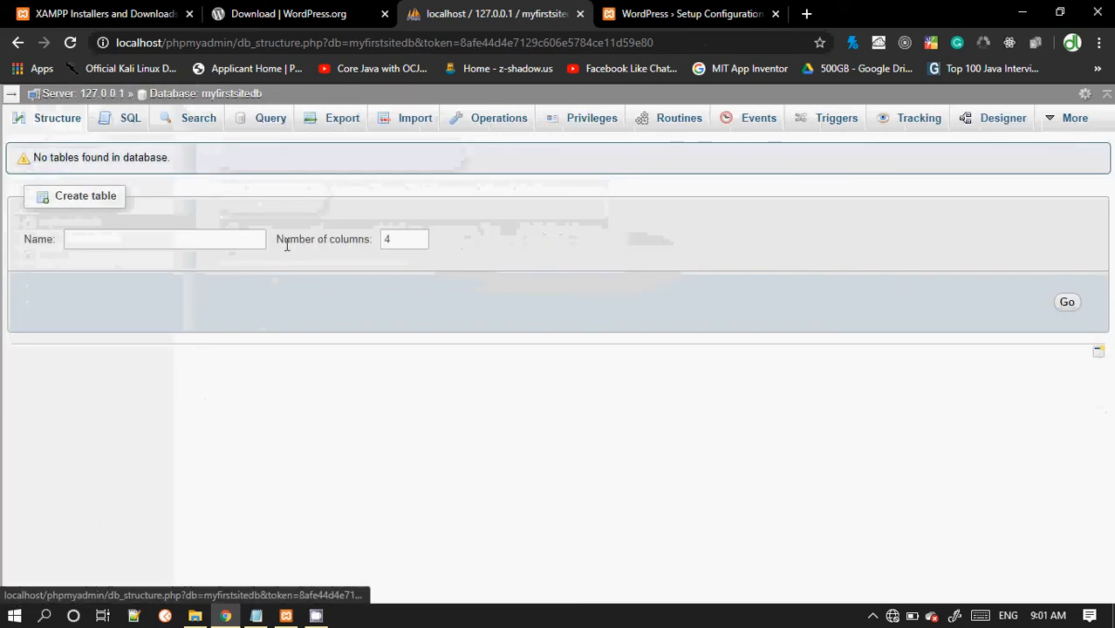
click(12, 94)
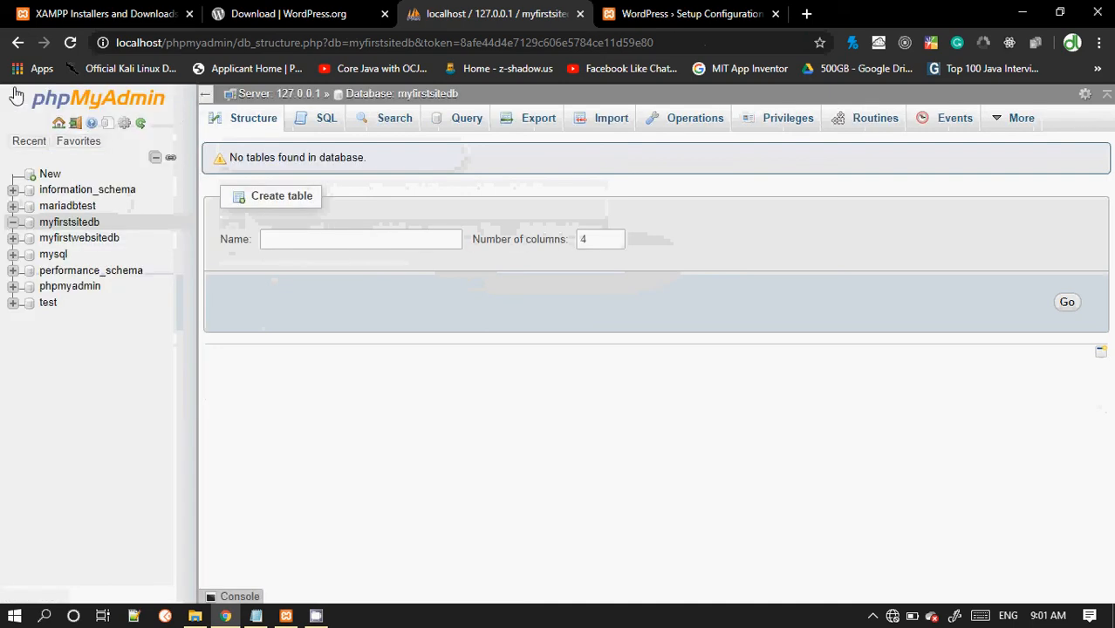
click(58, 122)
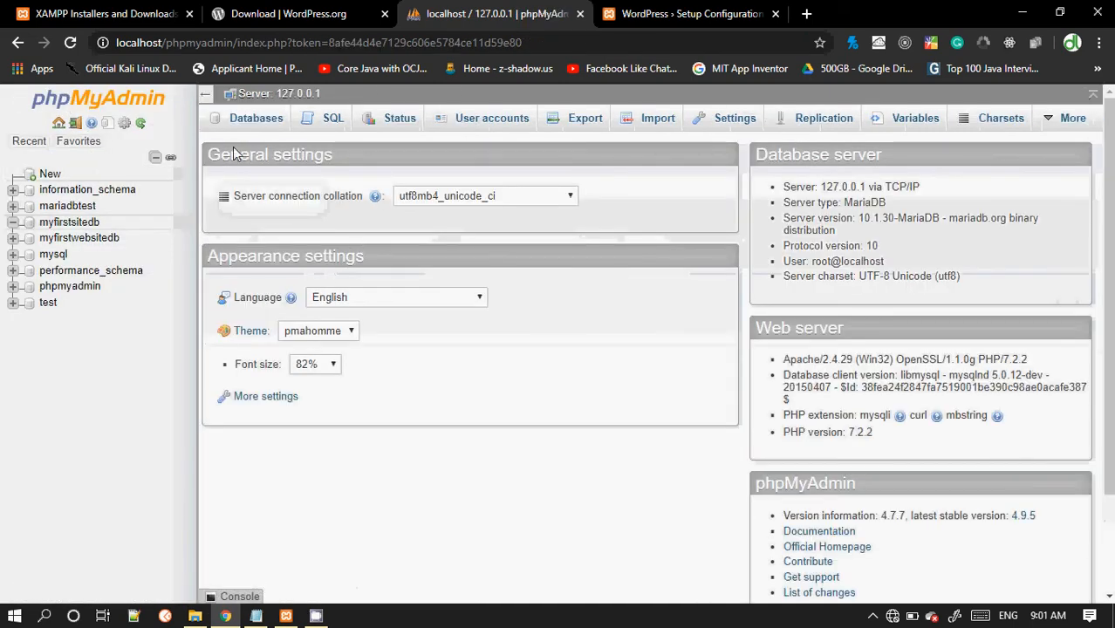
click(480, 123)
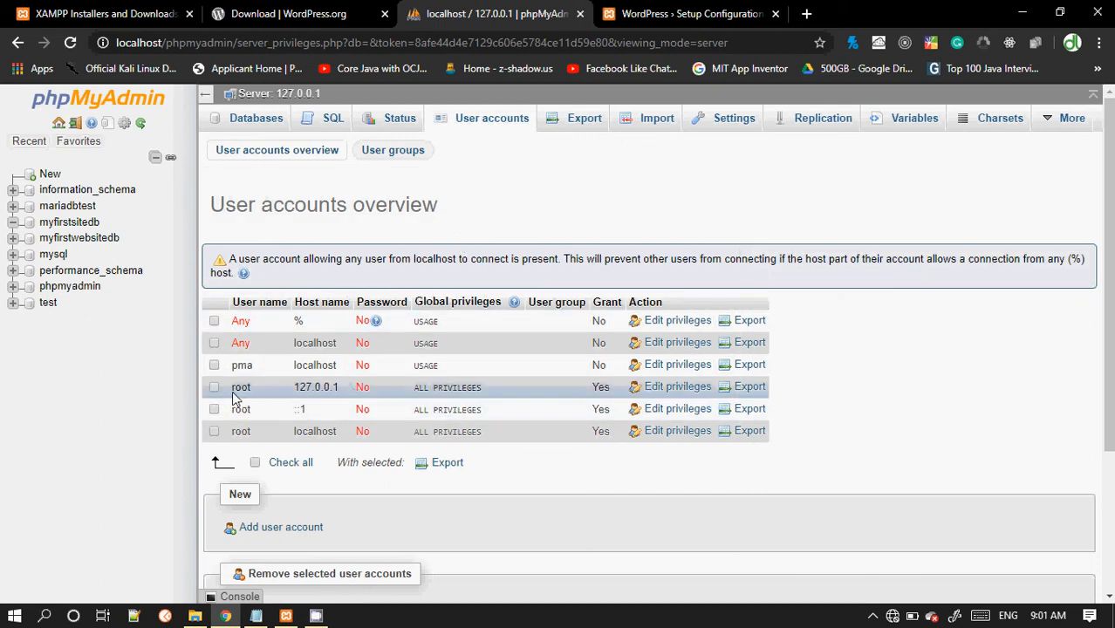
drag(231, 394, 252, 397)
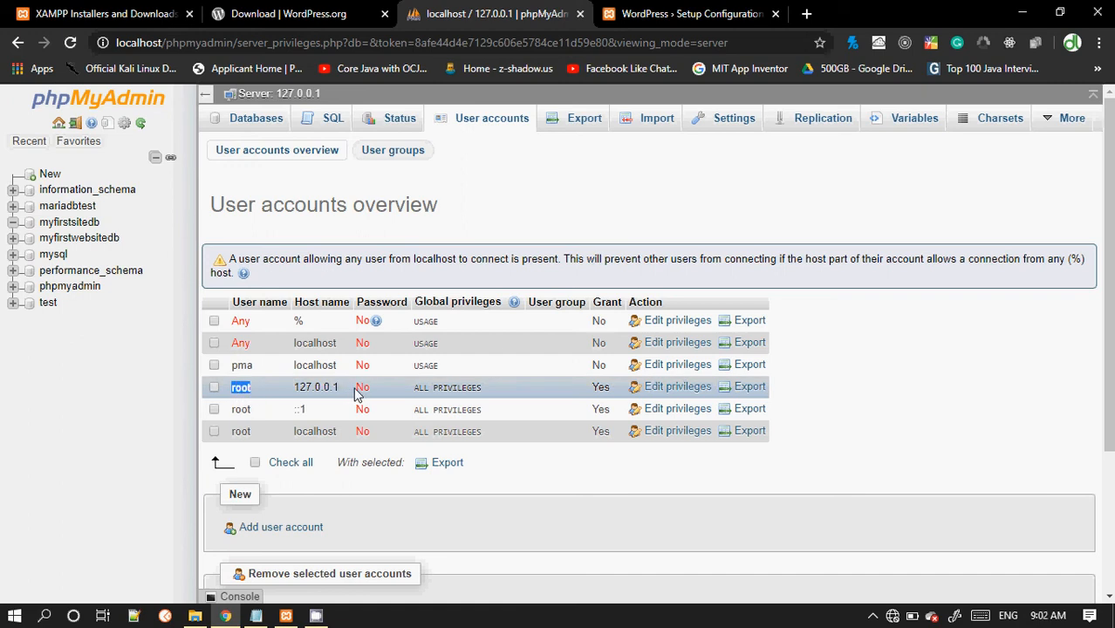
drag(354, 390, 383, 396)
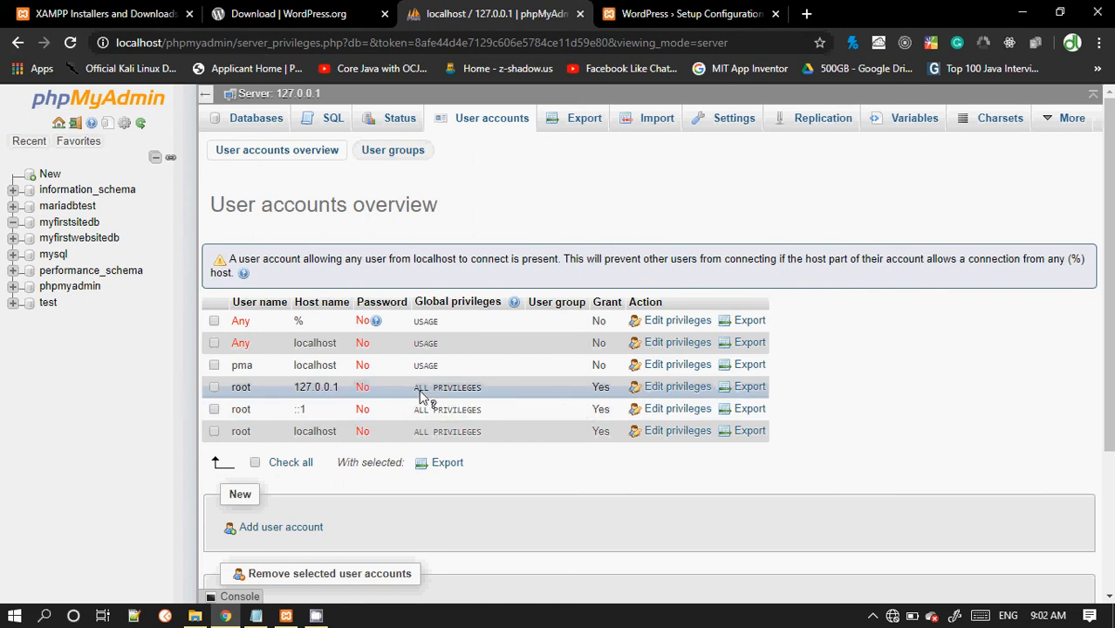
drag(417, 391, 488, 401)
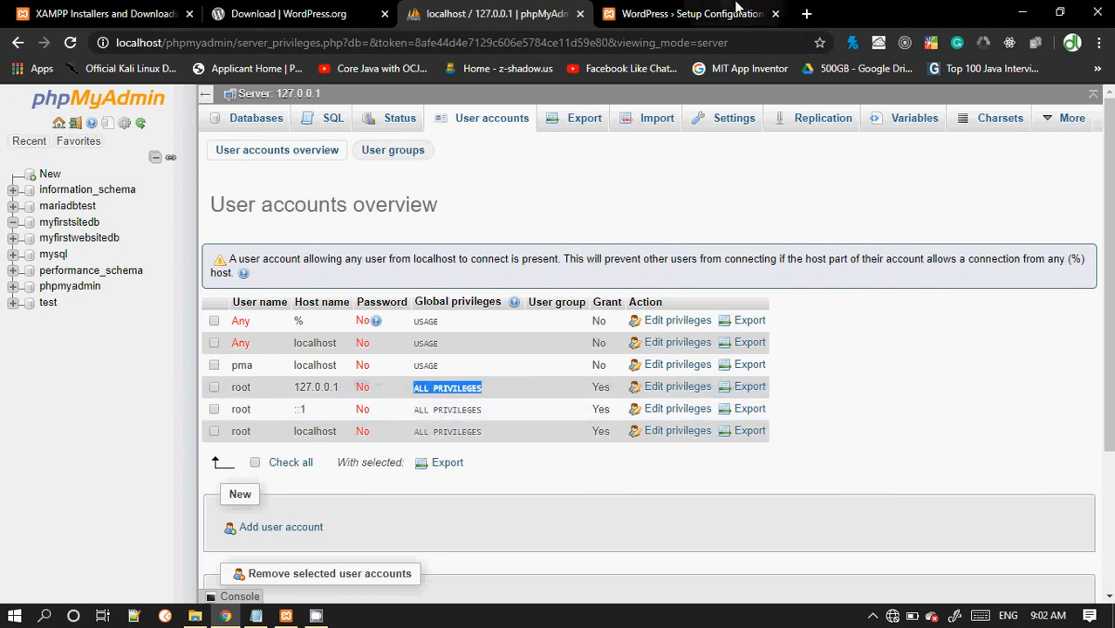
Step: Return to the WordPress setup and enter root as the database username
click(688, 13)
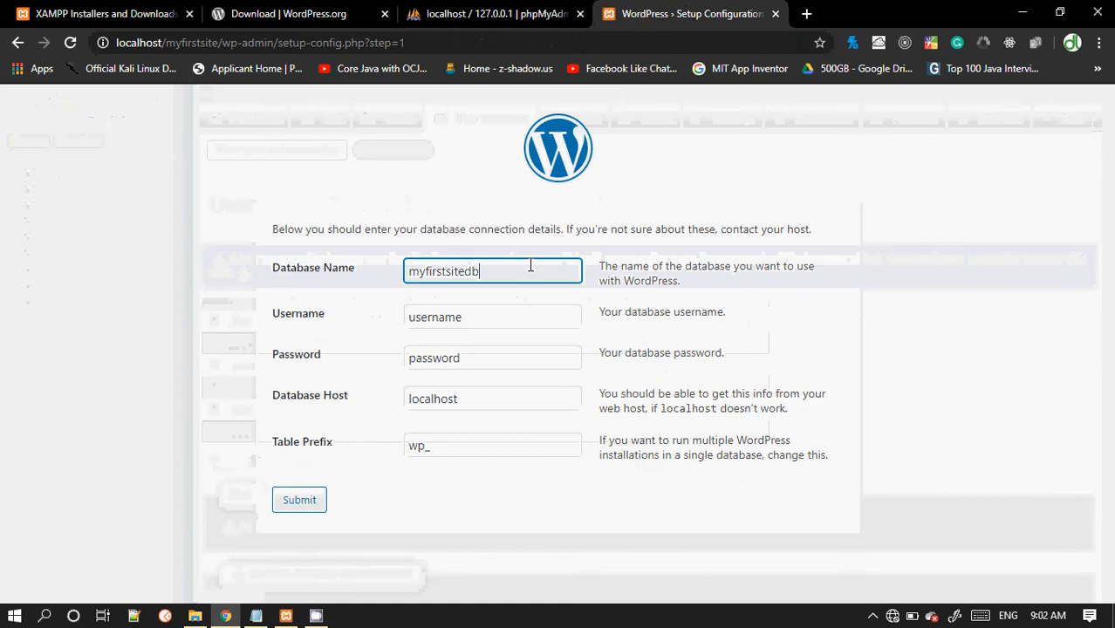
key(Tab)
text(root)
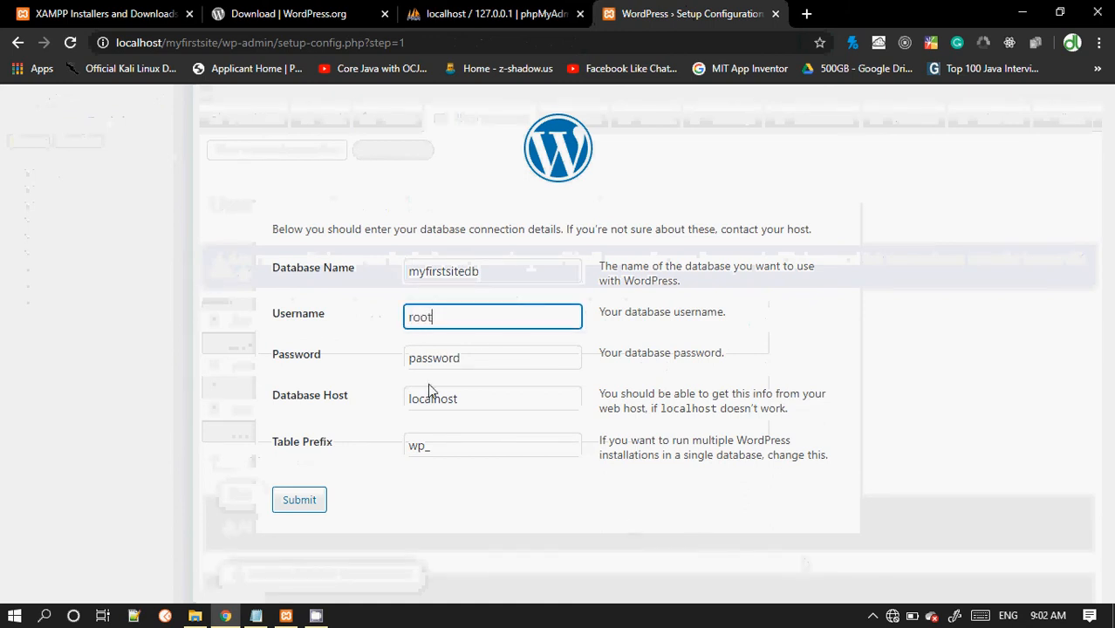
Step: Leave the database password empty, keep localhost as the host, and submit the connection details
double_click(428, 360)
key(BackSpace)
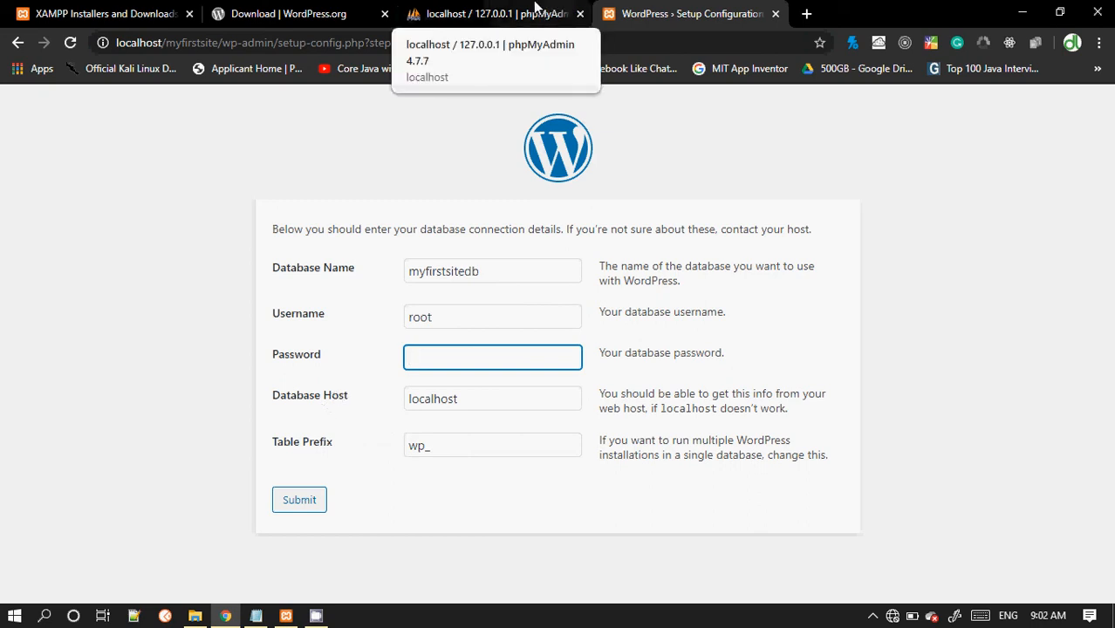
double_click(424, 397)
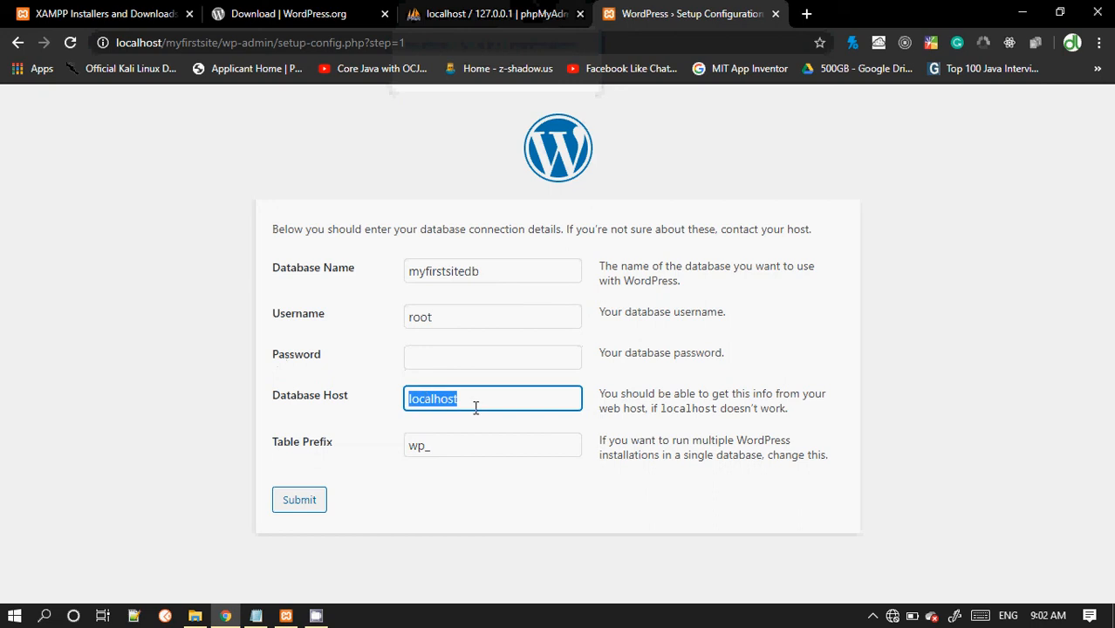
click(326, 456)
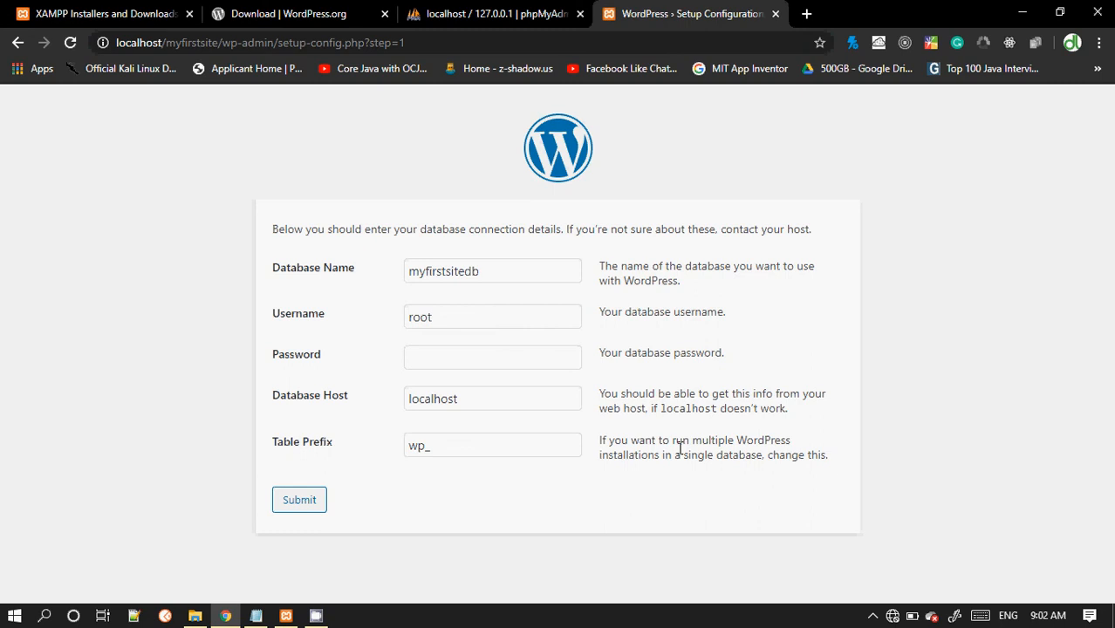
click(299, 502)
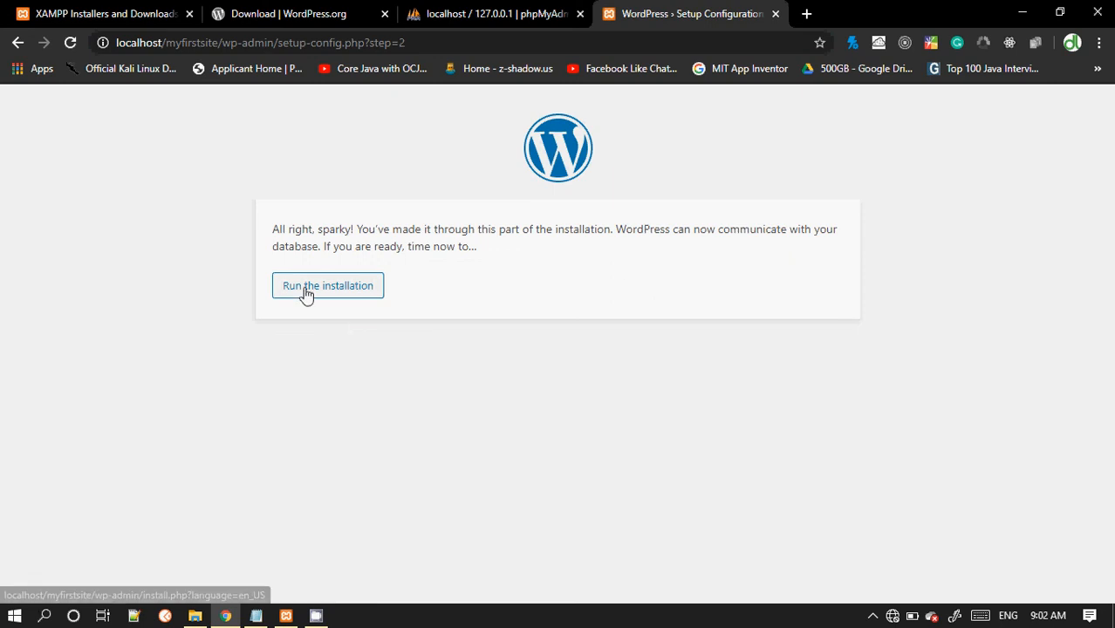
Step: Run the installation and enter myfirstsite as the site title
click(341, 292)
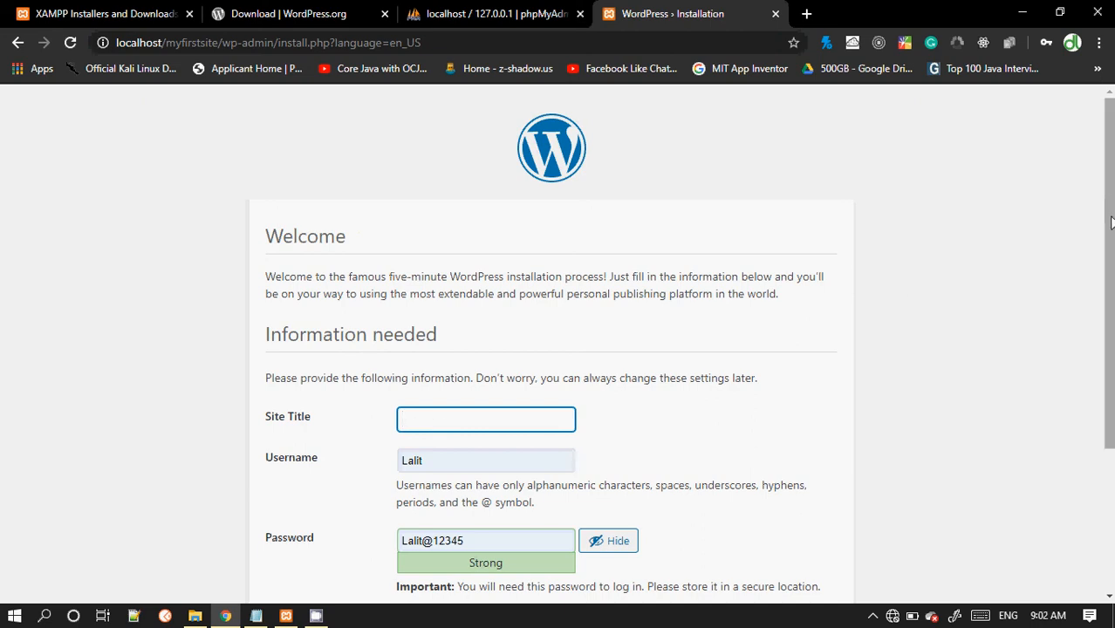
drag(1109, 212, 1089, 328)
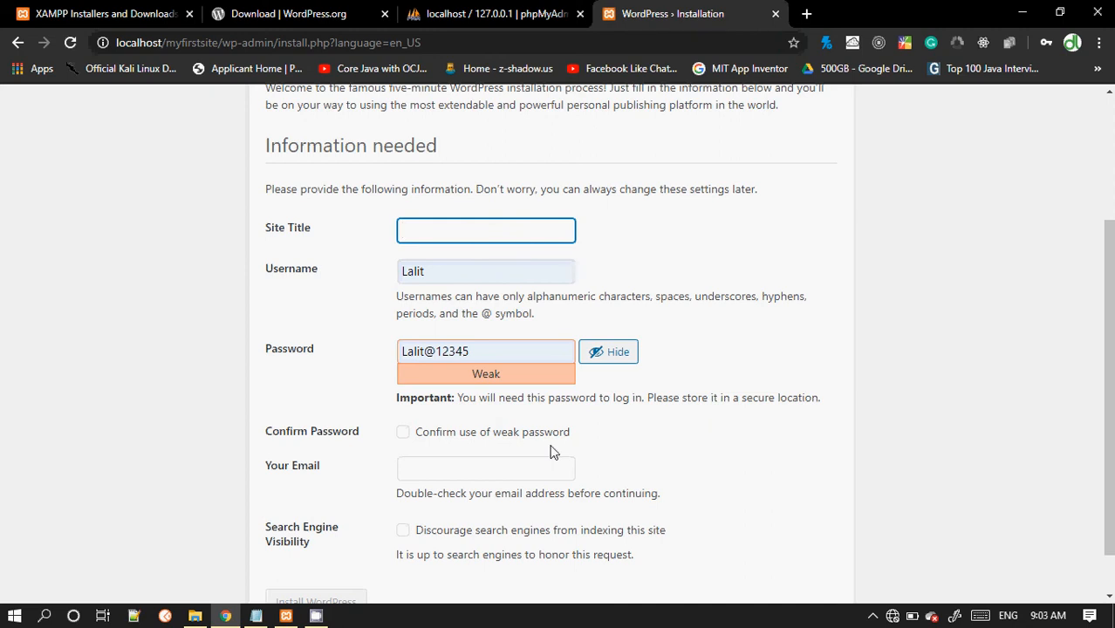
text(myfirstsite)
click(420, 269)
double_click(413, 270)
click(373, 276)
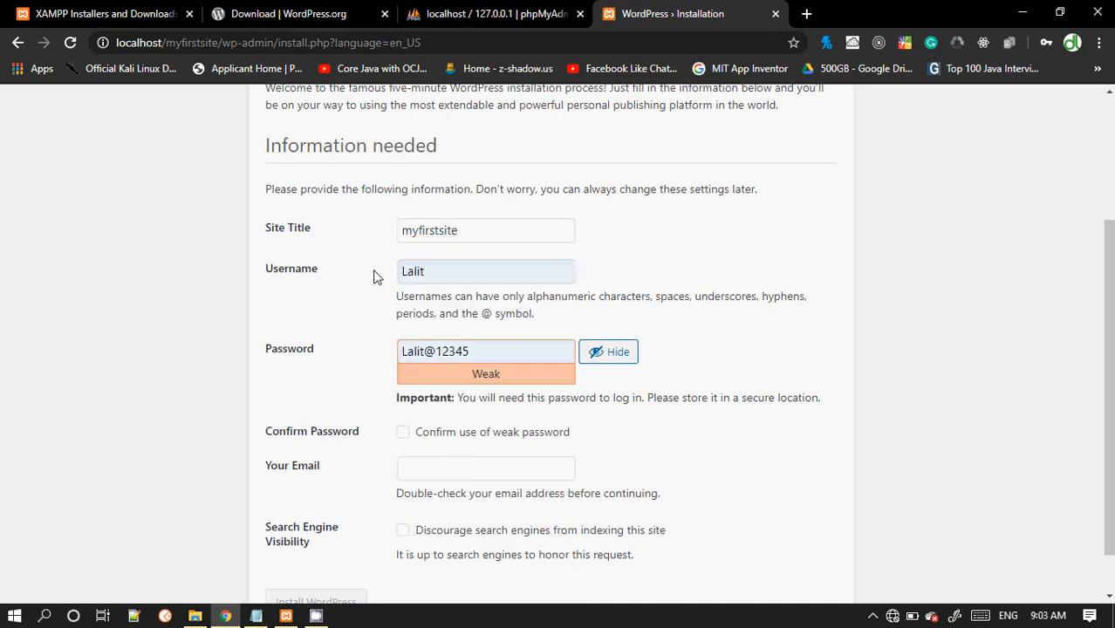
Step: Replace the suggested admin password with your own and confirm use of the weak password
click(472, 353)
double_click(472, 353)
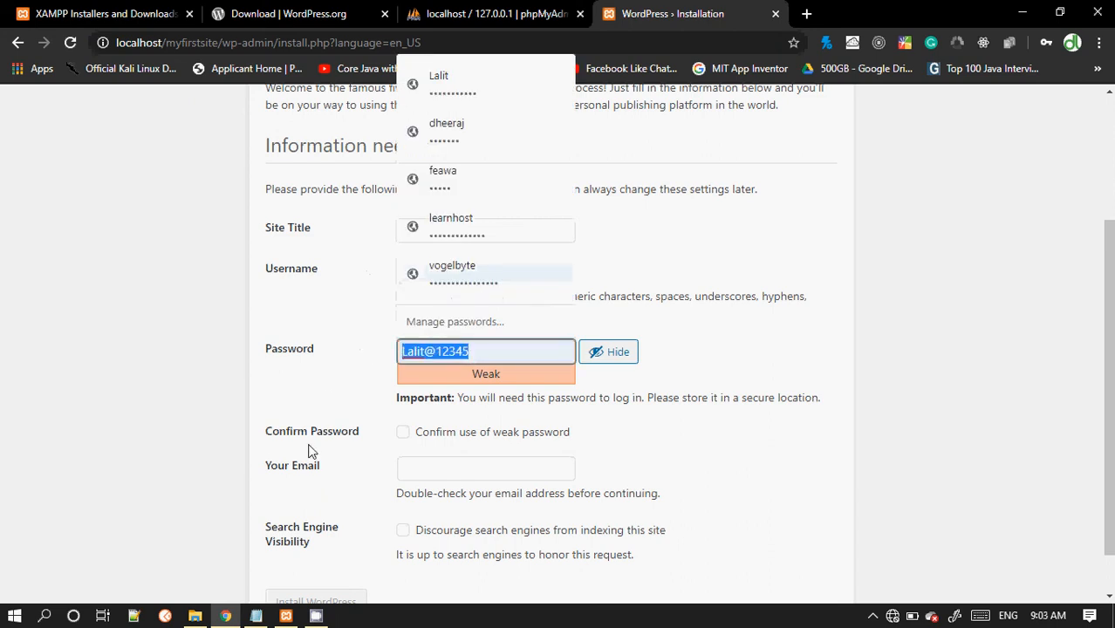
key(BackSpace)
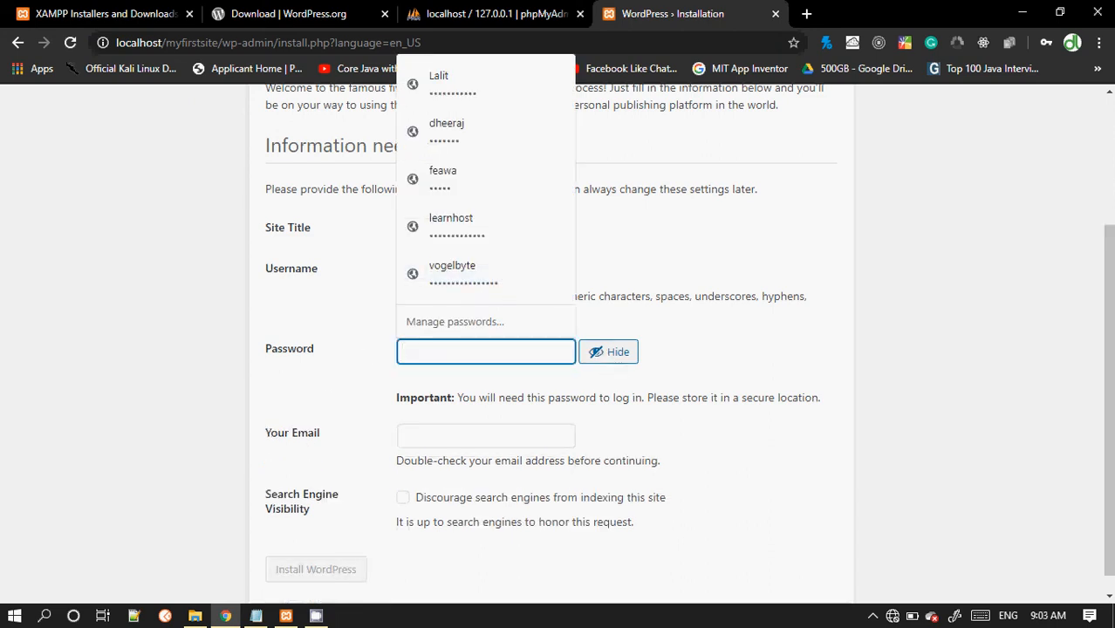
text(test)
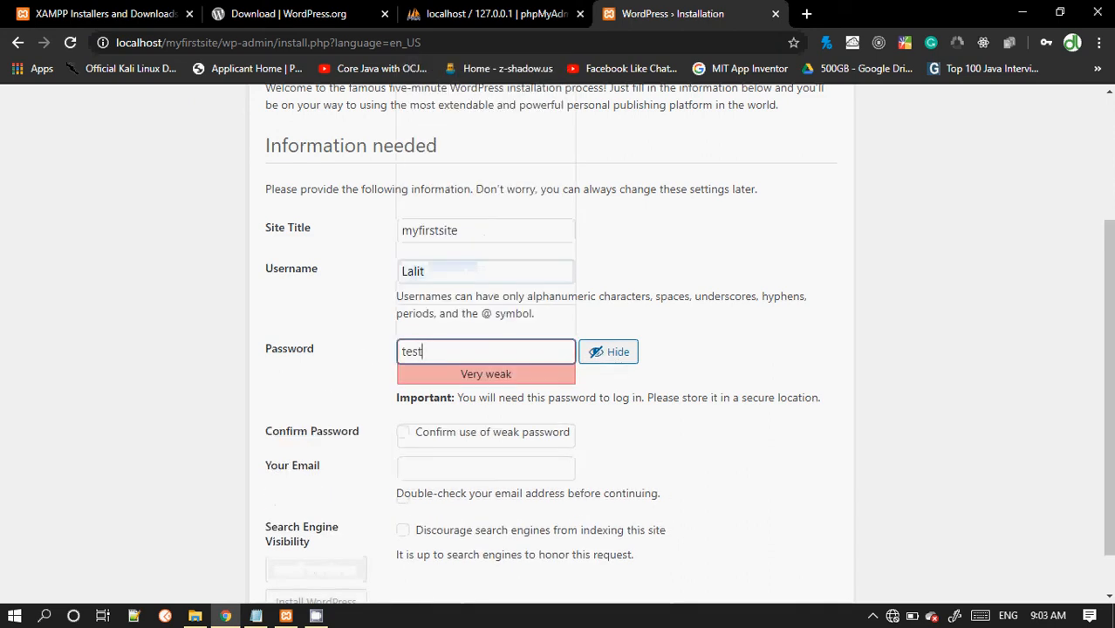
text(@12)
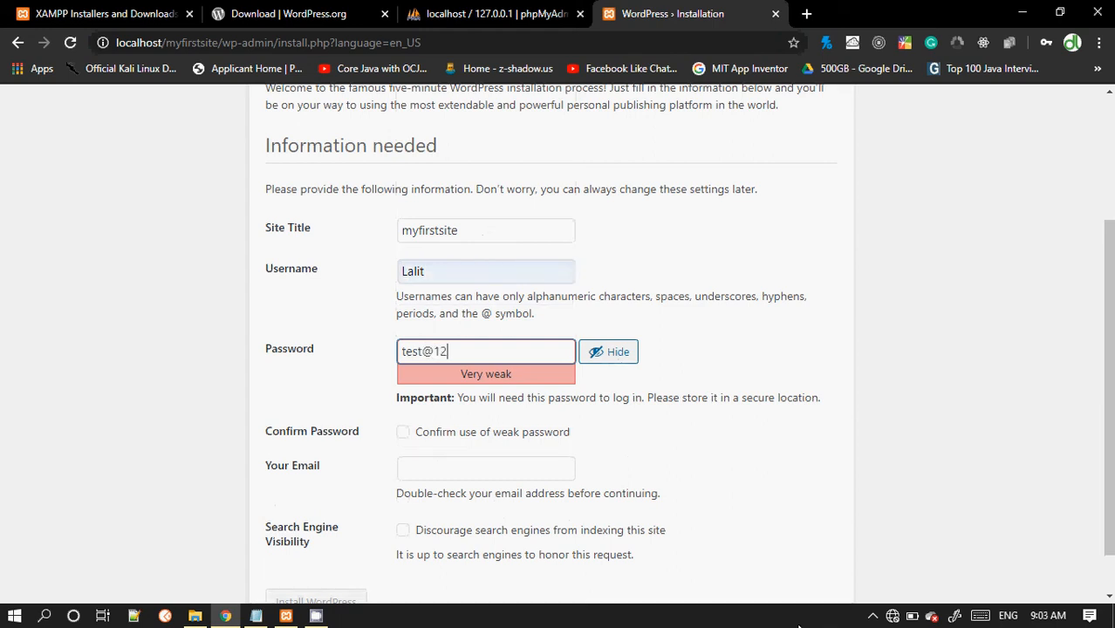
text(345)
scroll(1111, 281, down, 2)
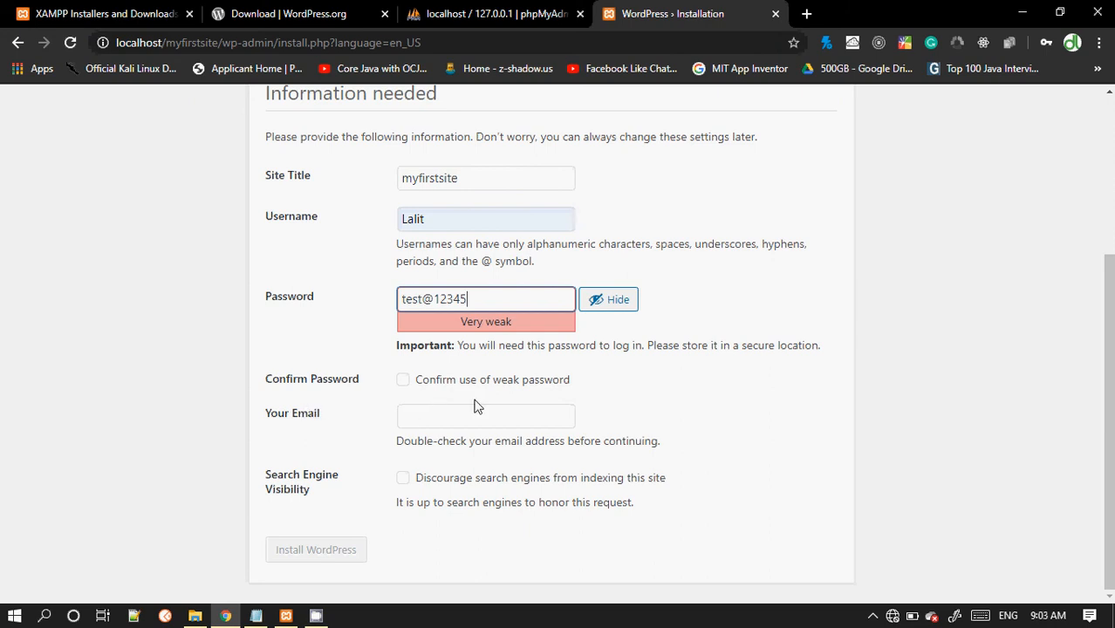
click(404, 382)
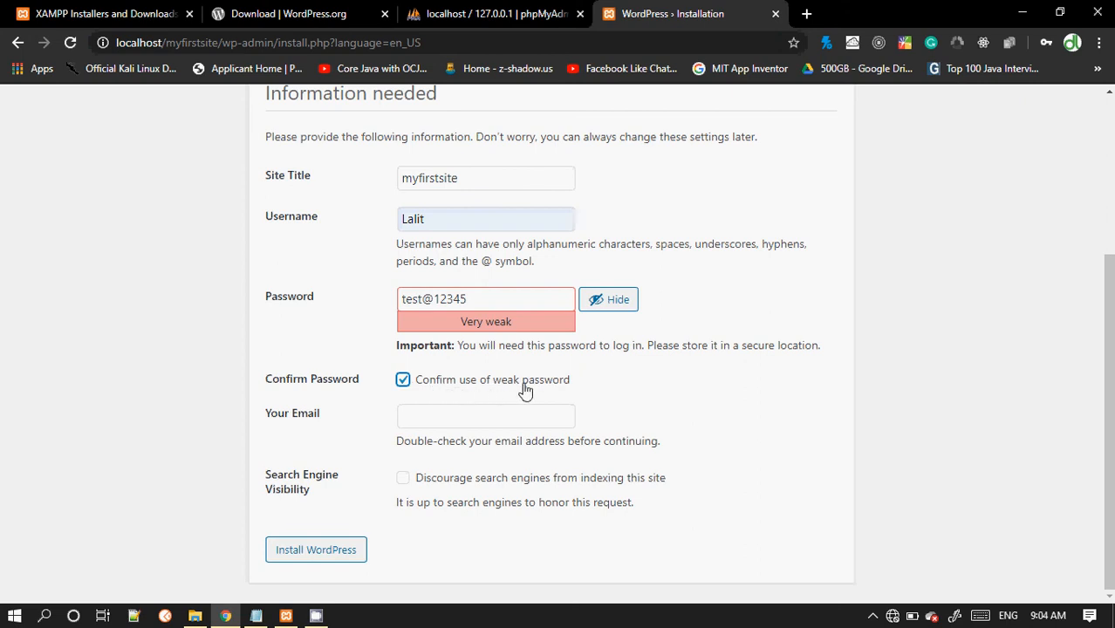
Step: Fill in the administrator's e-mail address
click(429, 420)
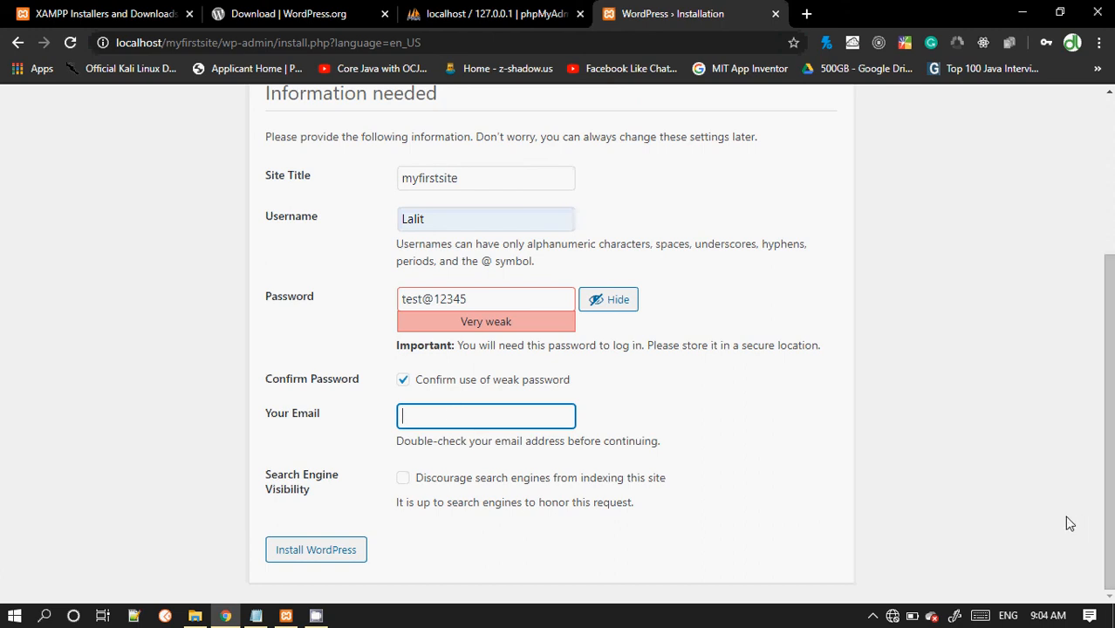
click(806, 13)
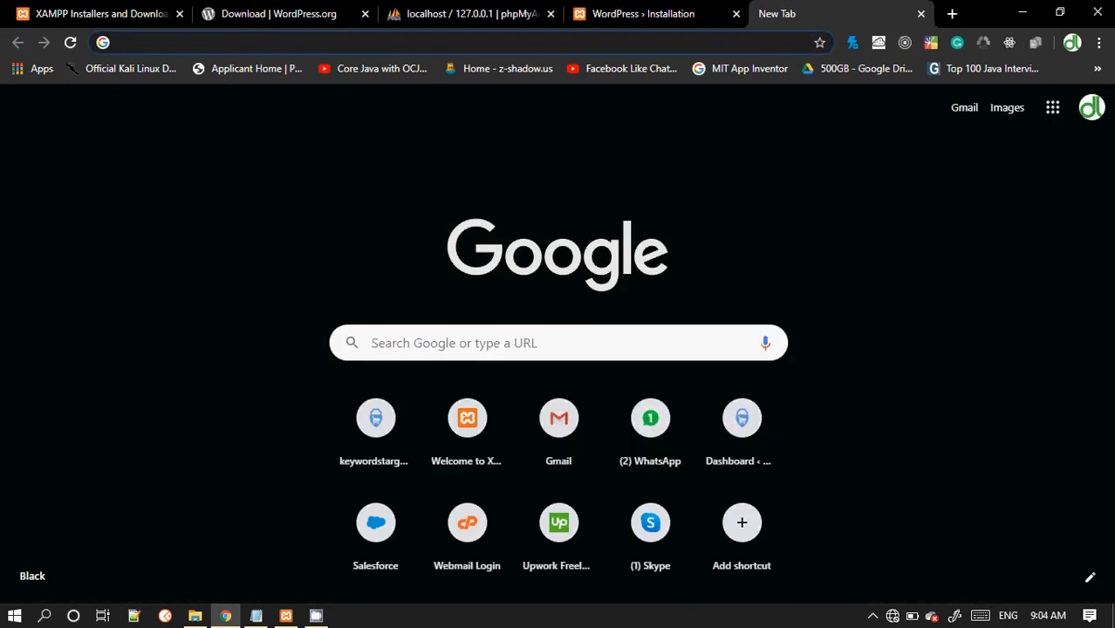
click(920, 13)
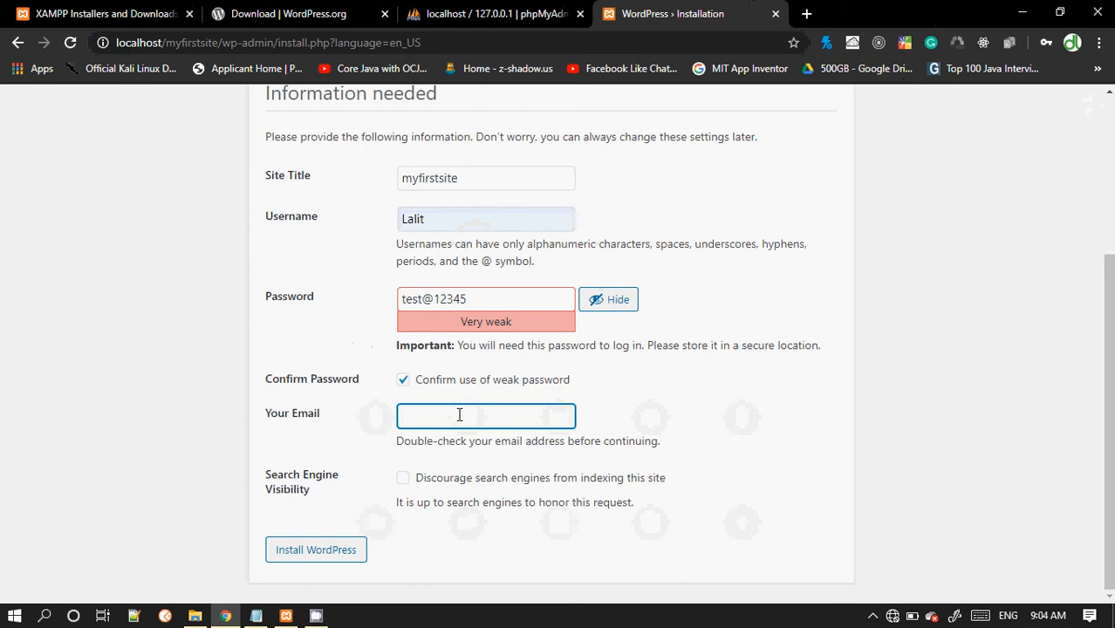
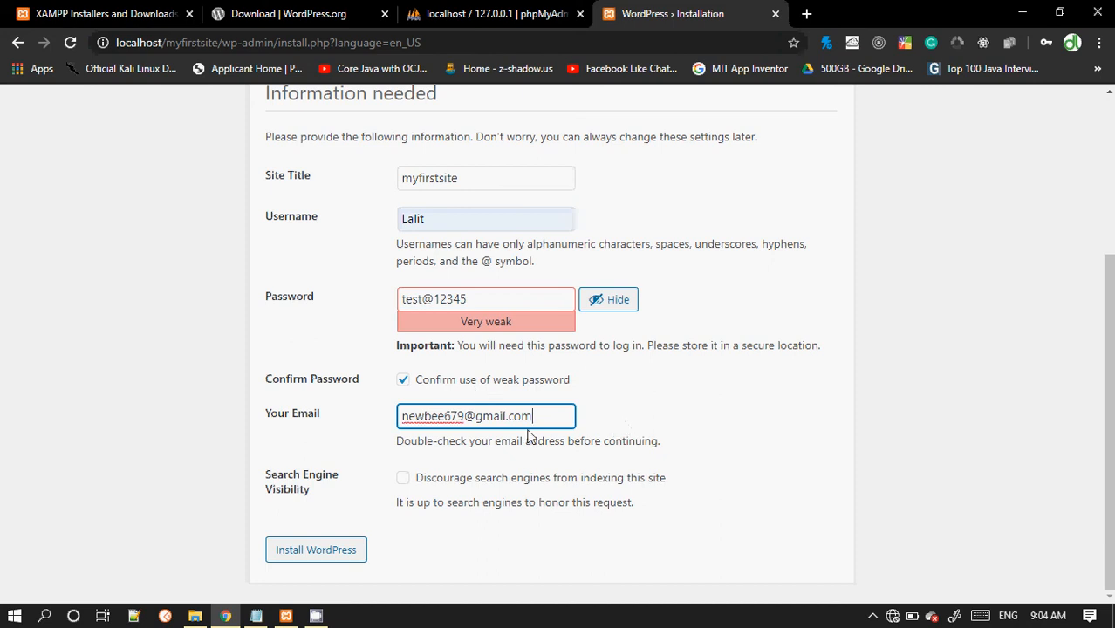
Step: Install WordPress, dismiss the browser's save-password offer, and go to the login page
click(322, 556)
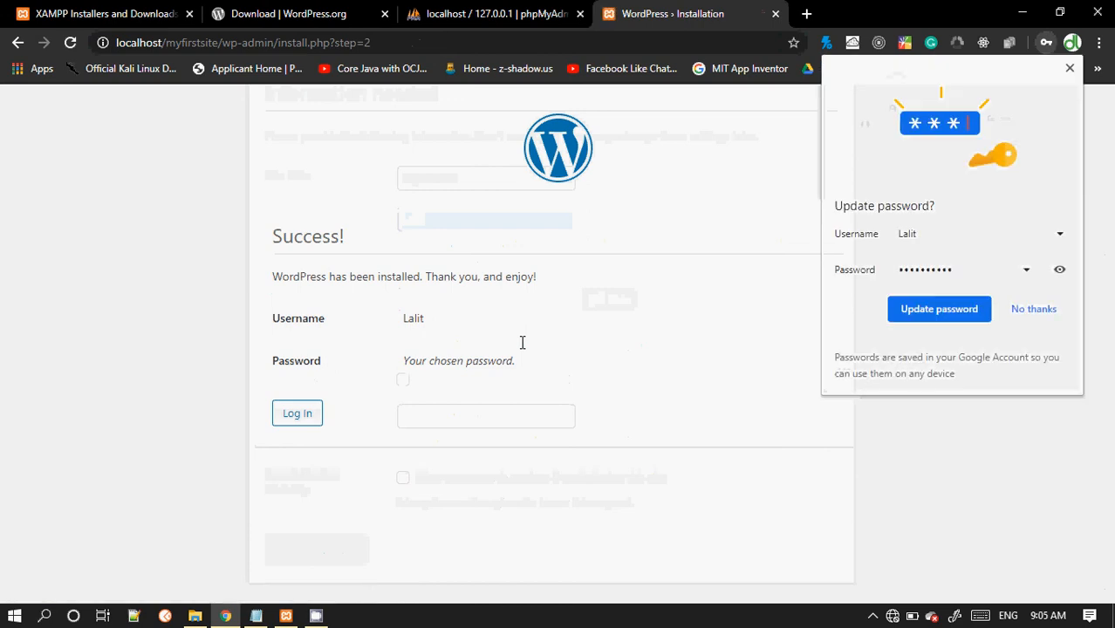
click(1070, 68)
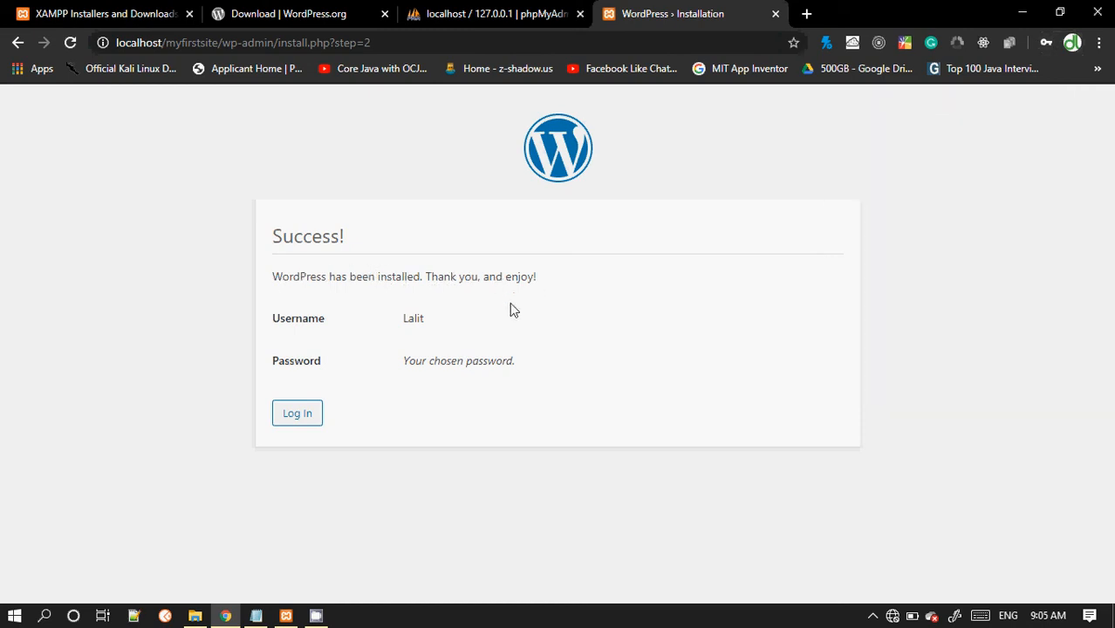
click(287, 417)
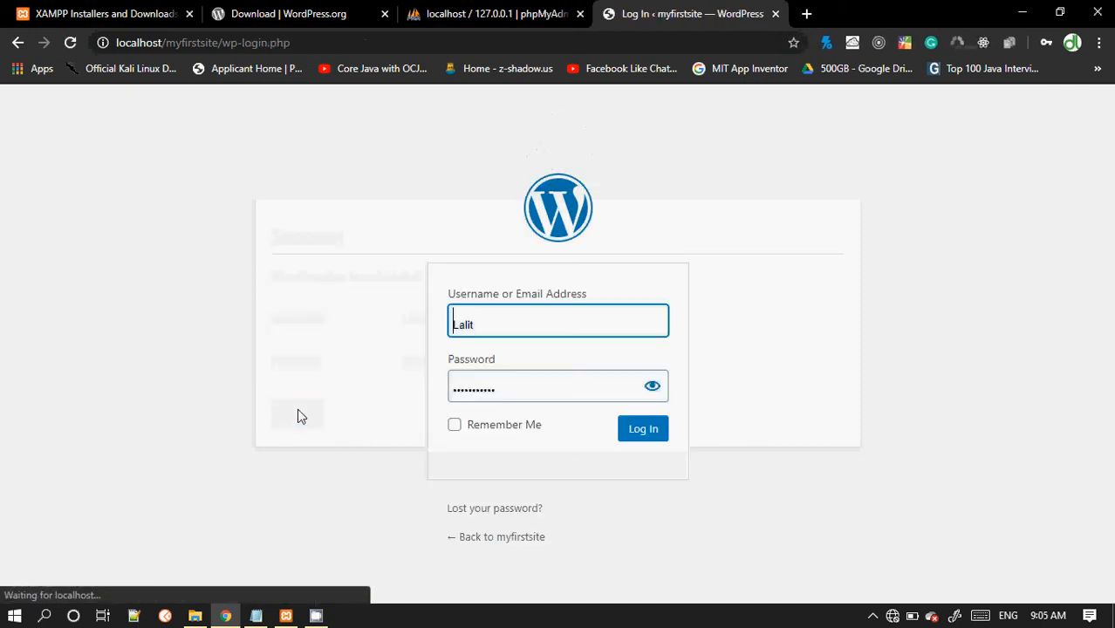
Step: Log in with the admin username and the newly chosen admin password
click(492, 324)
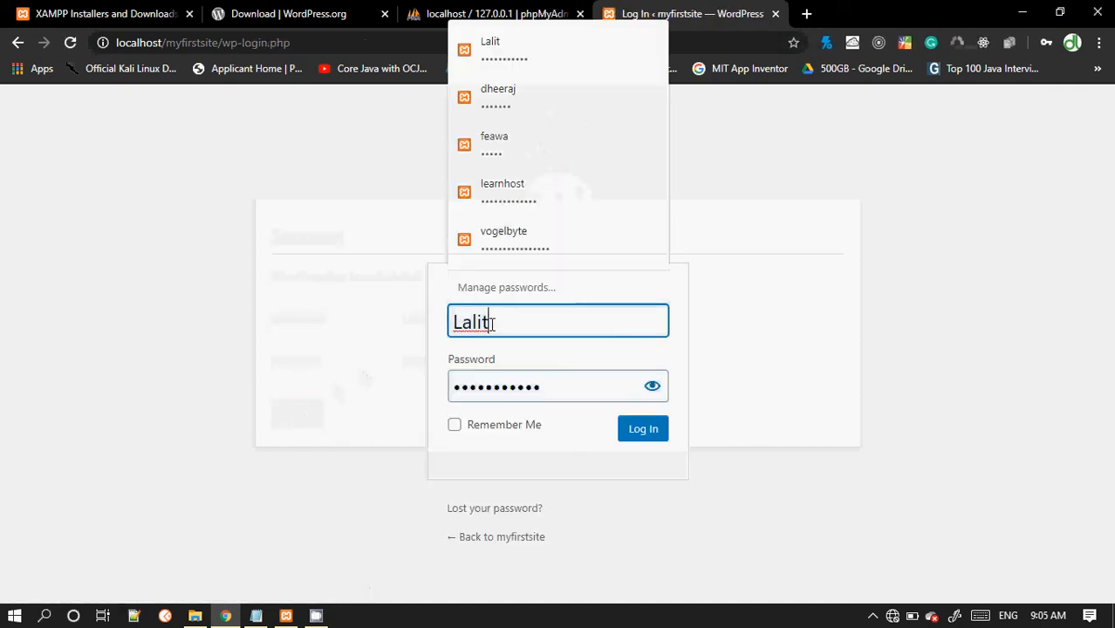
click(387, 328)
click(455, 324)
double_click(455, 324)
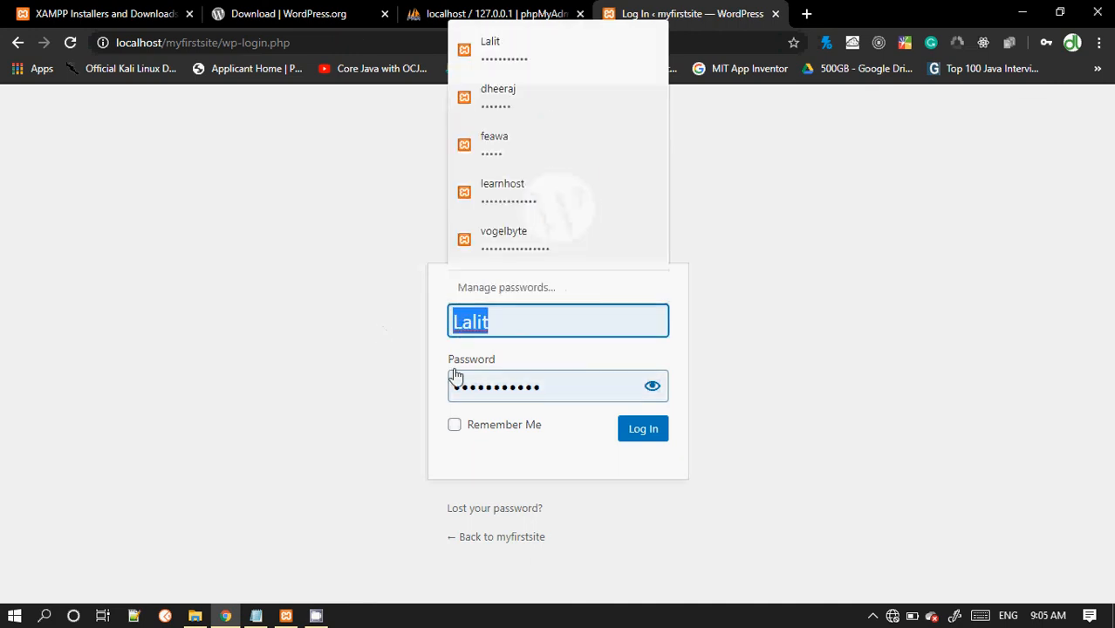
click(416, 387)
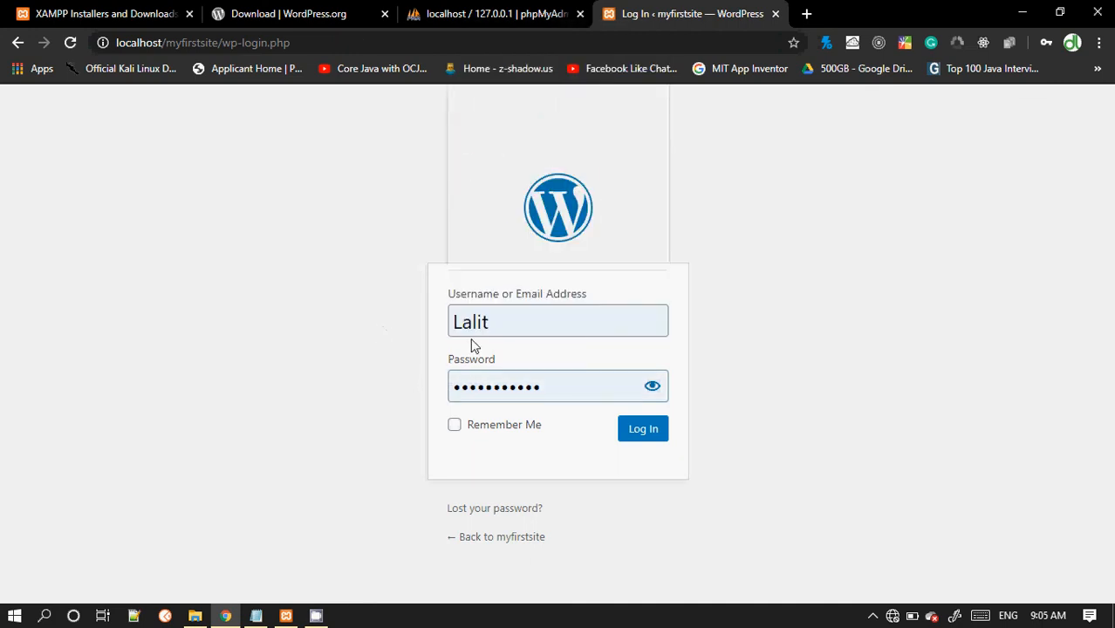
click(518, 387)
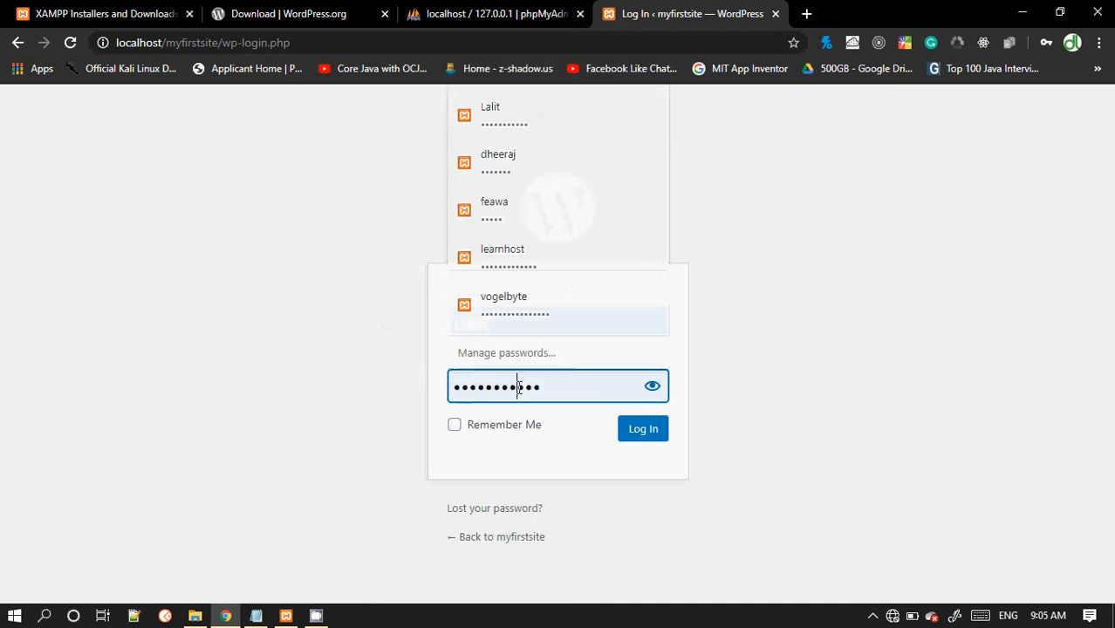
click(651, 392)
double_click(470, 388)
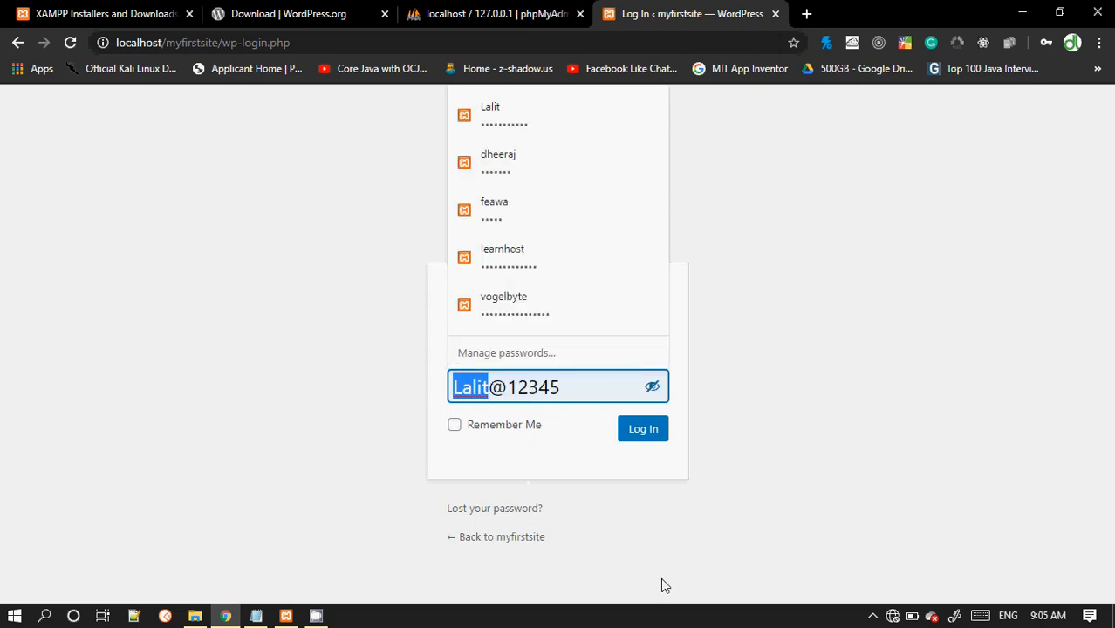
text(test)
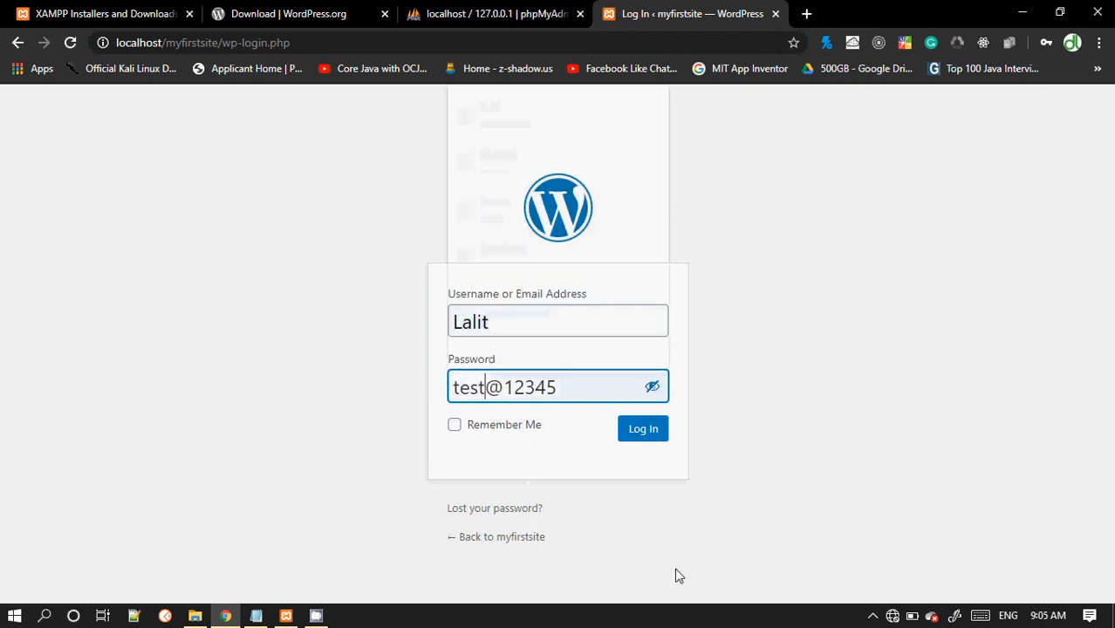
click(644, 431)
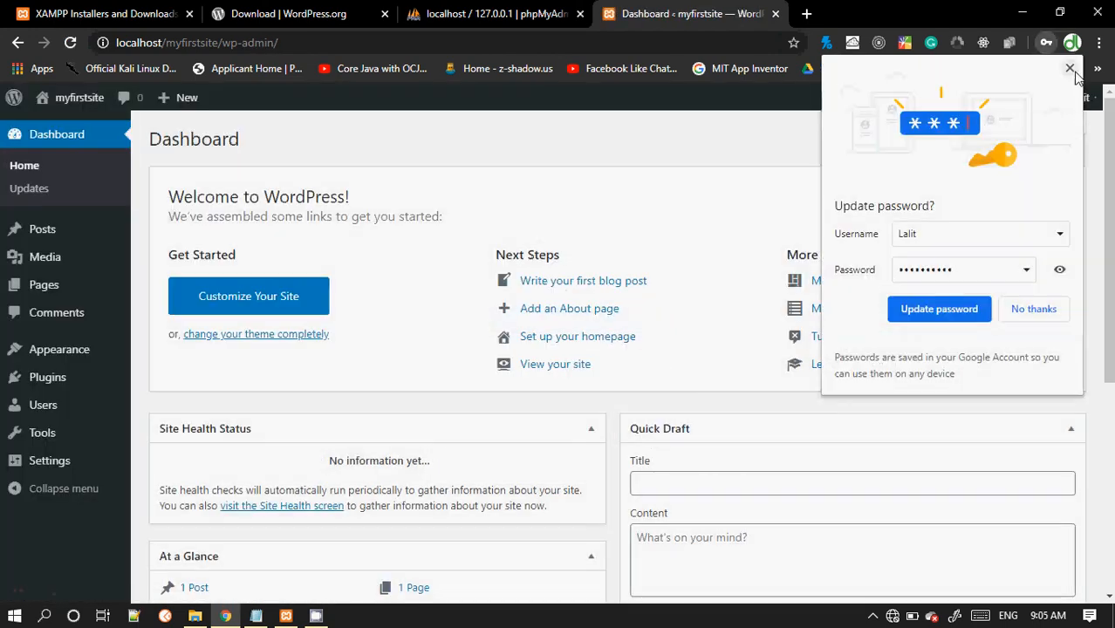
Step: Copy the site address localhost/myfirstsite and open it in a new tab
click(1070, 67)
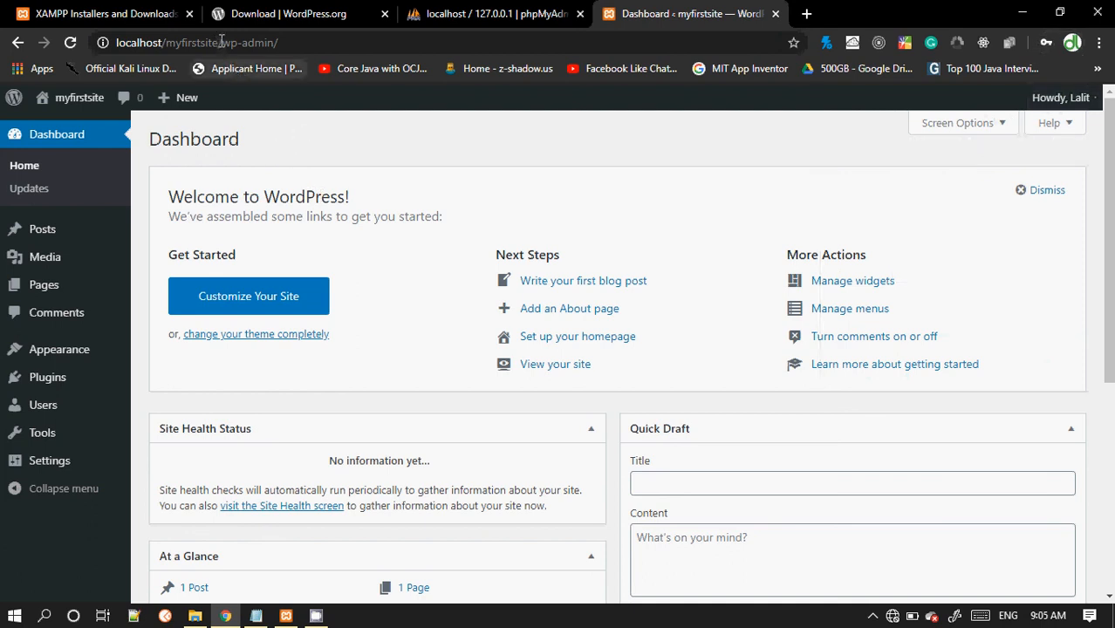
drag(219, 42, 116, 42)
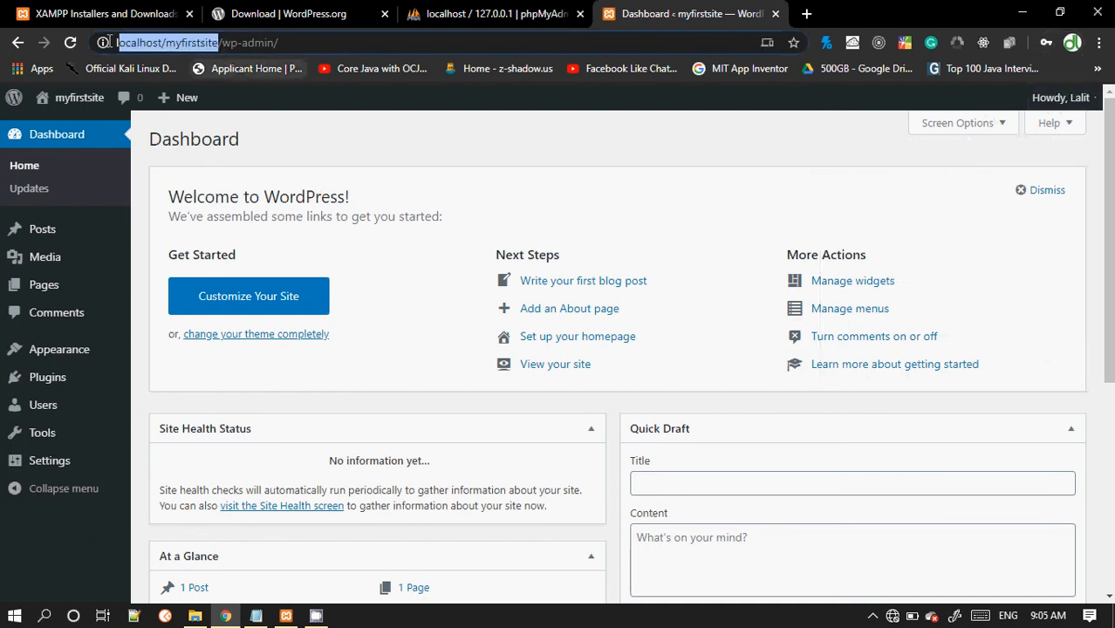
right_click(177, 45)
click(229, 158)
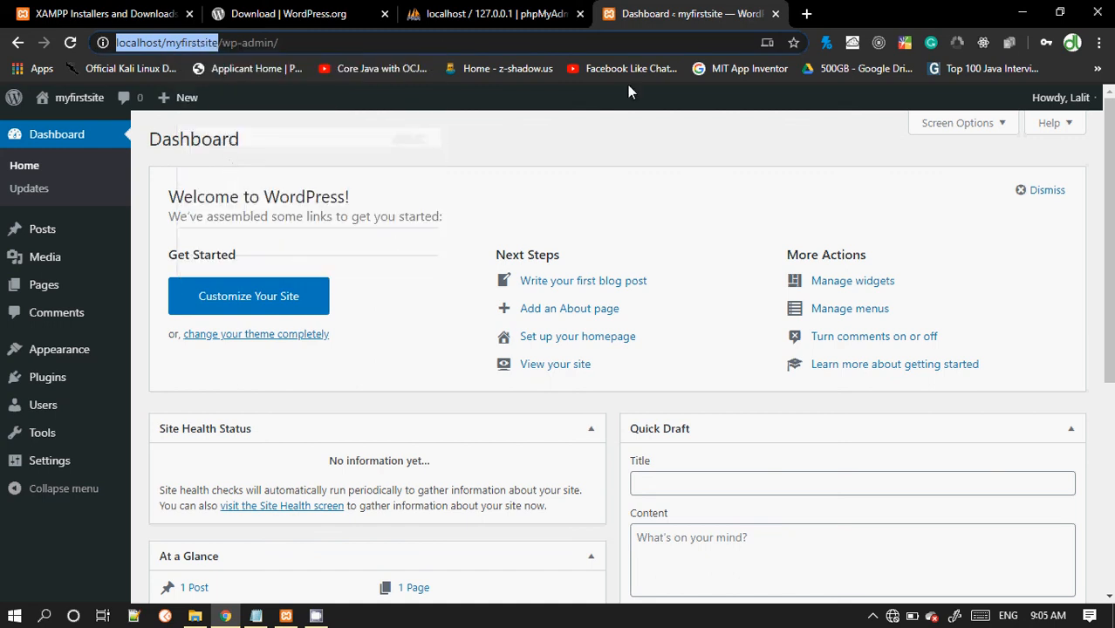
click(806, 13)
key(ctrl+v)
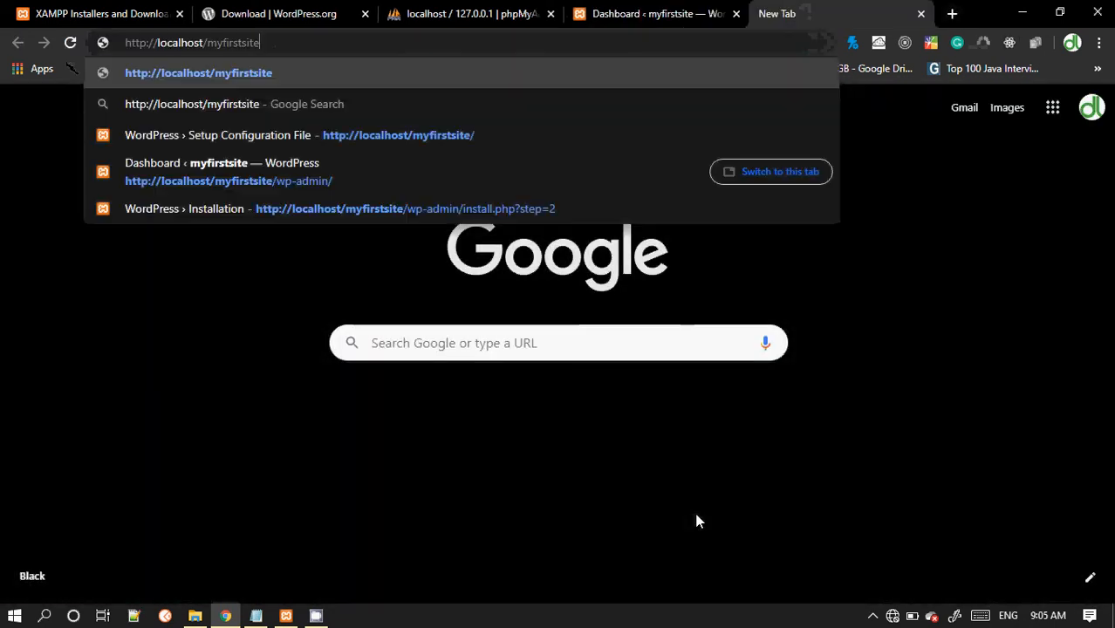
key(Return)
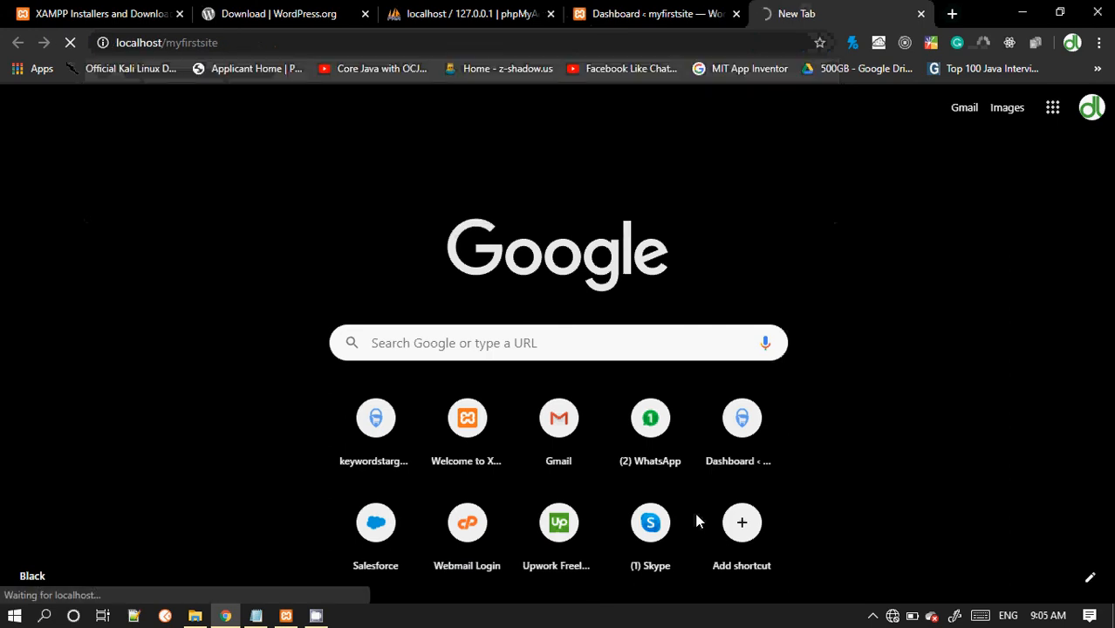
Step: Compare the site's front page with the admin dashboard
click(630, 8)
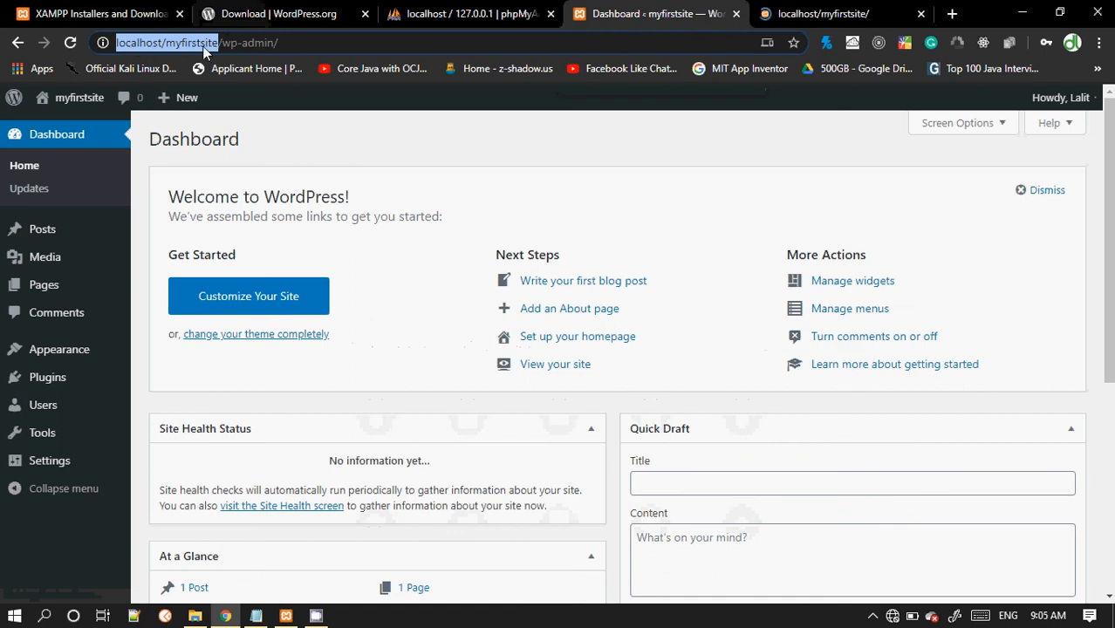
click(829, 13)
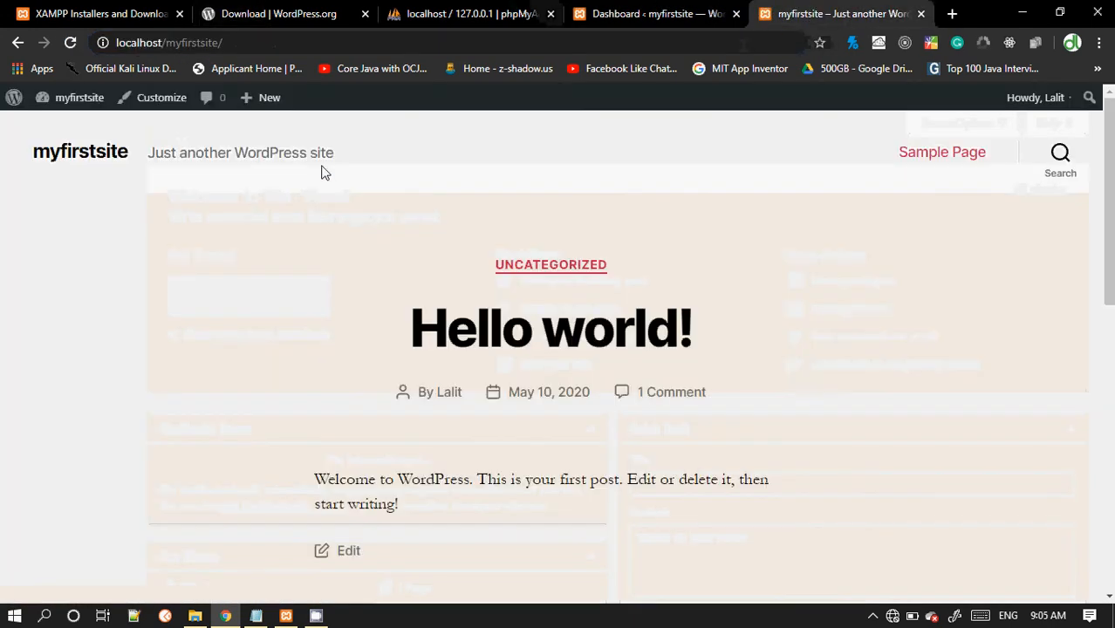
mouse_move(1111, 173)
mouse_down()
mouse_move(1110, 462)
mouse_move(1110, 168)
mouse_up()
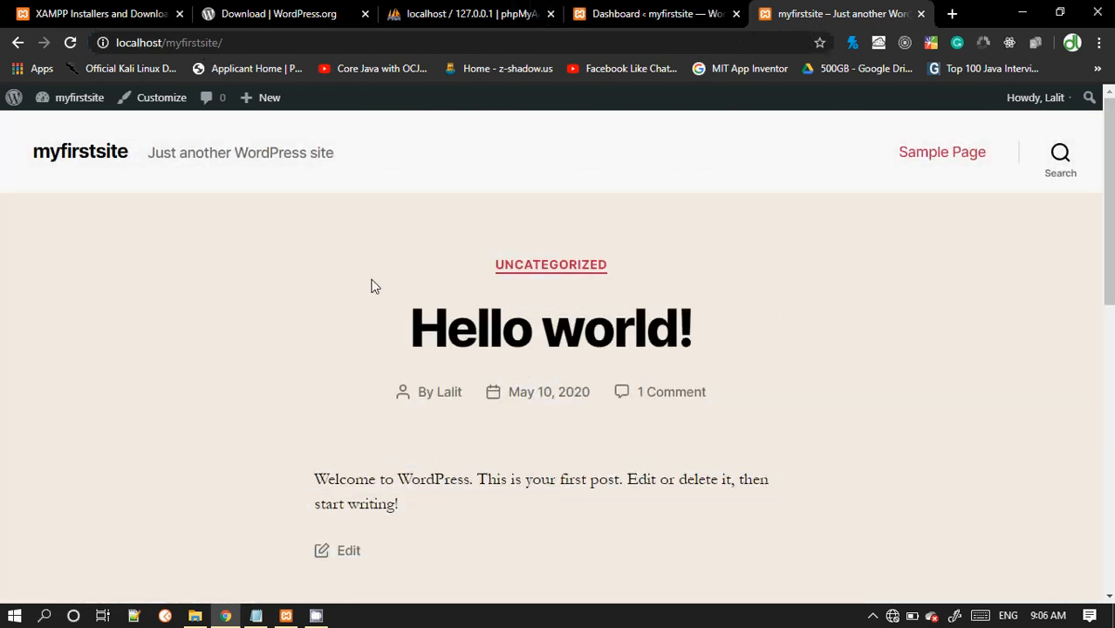
click(663, 11)
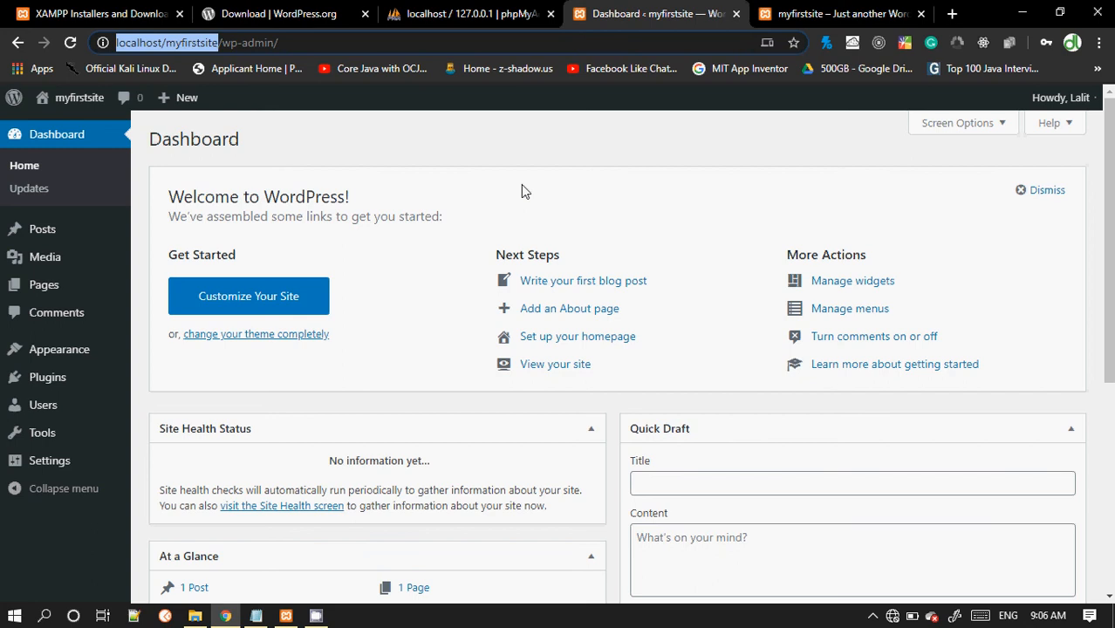
Step: Open the hidden notification-area icons
click(316, 616)
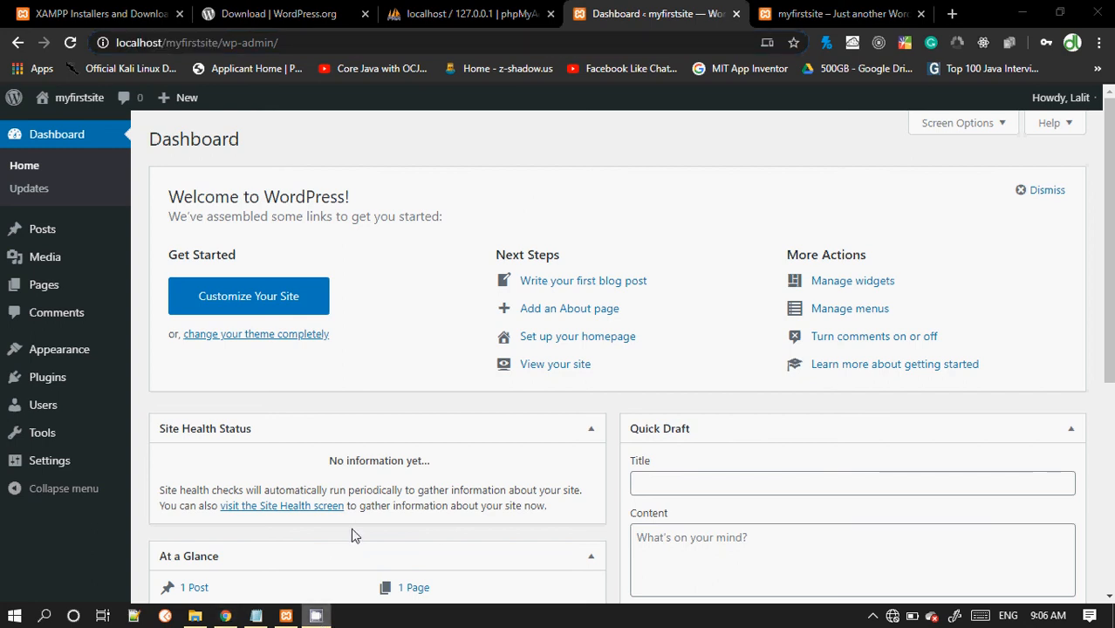
mouse_move(316, 617)
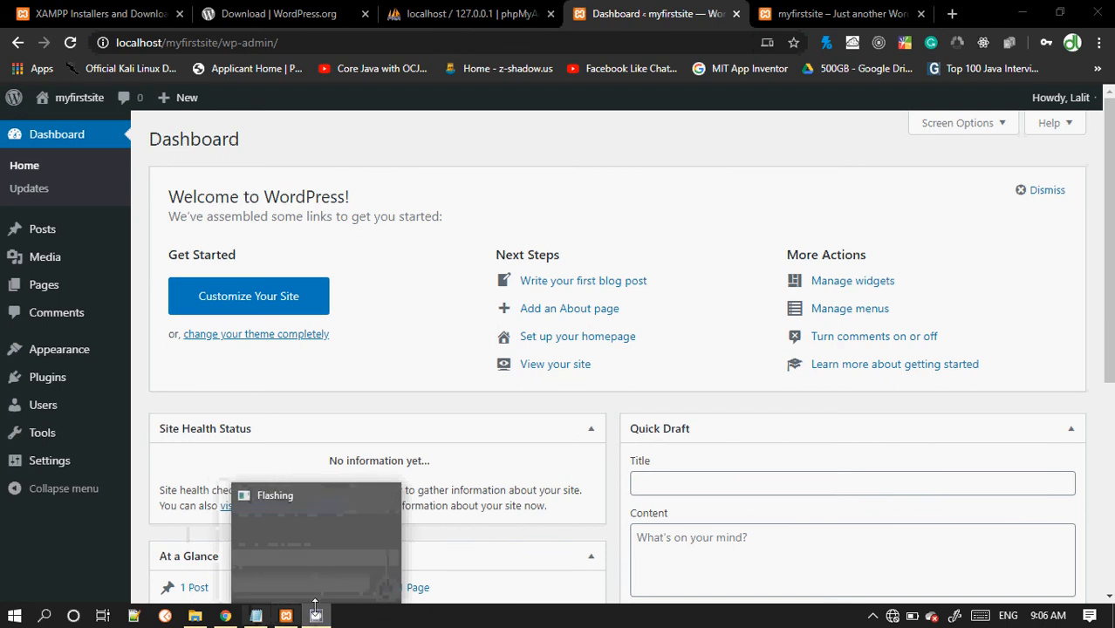
click(873, 616)
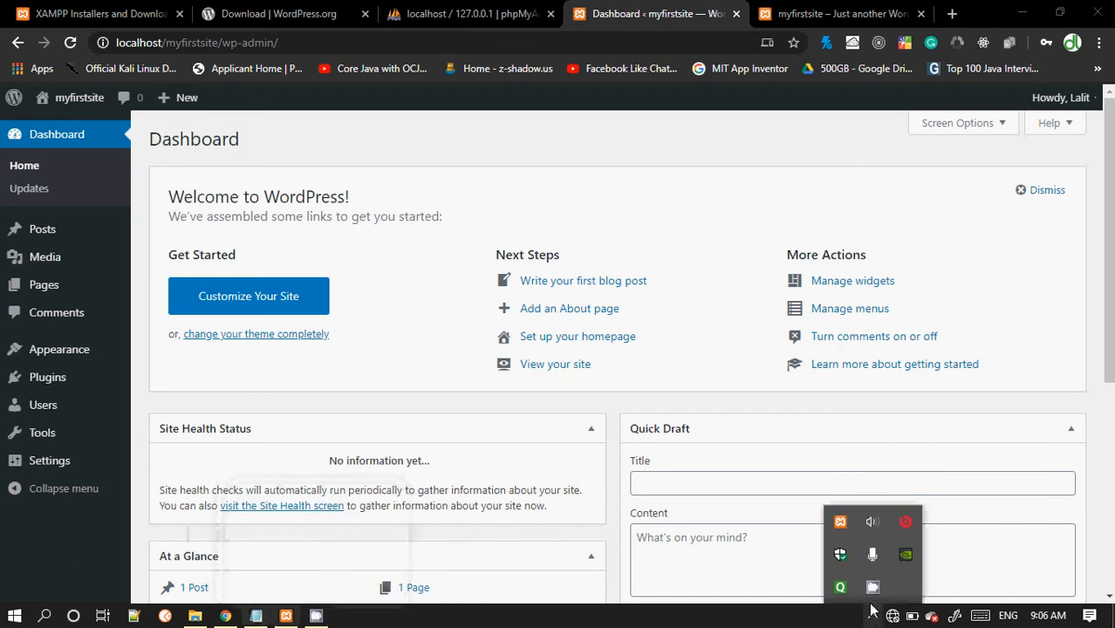